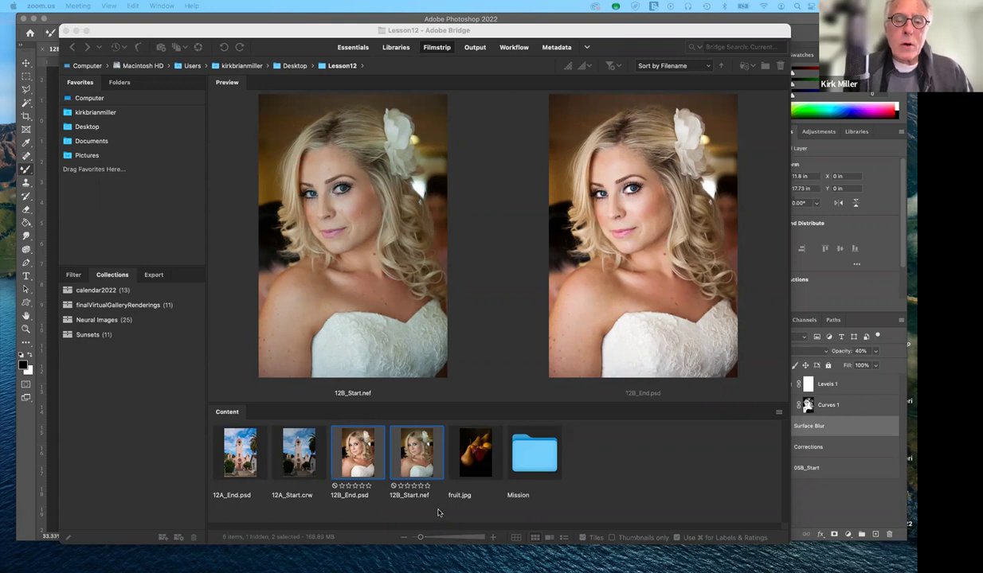
Step: Select 12B_Start.nef on its own in the Lesson12 folder and open it in Camera Raw
{"action": "left_click", "coordinate": [432, 513]}
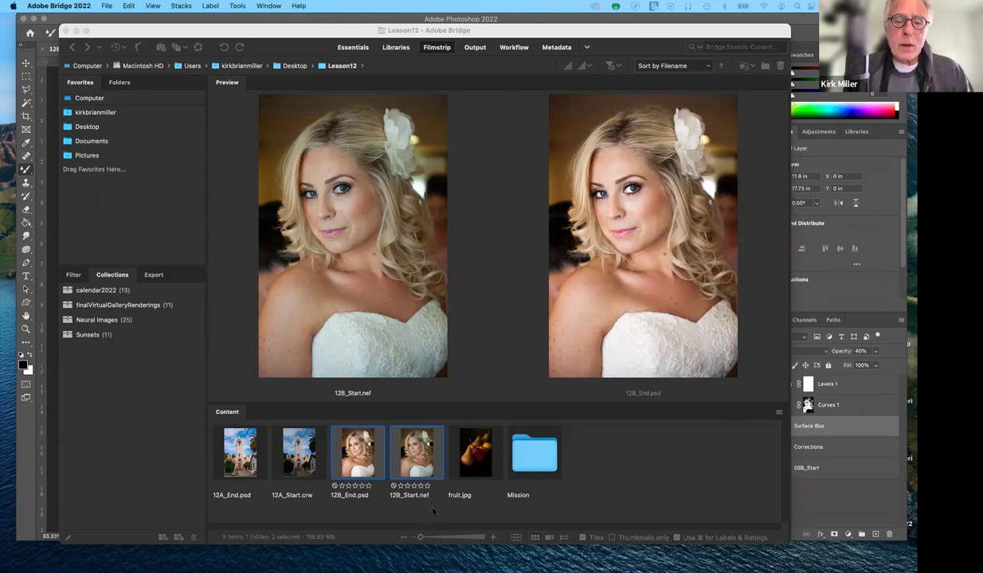
{"action": "left_click", "coordinate": [413, 449]}
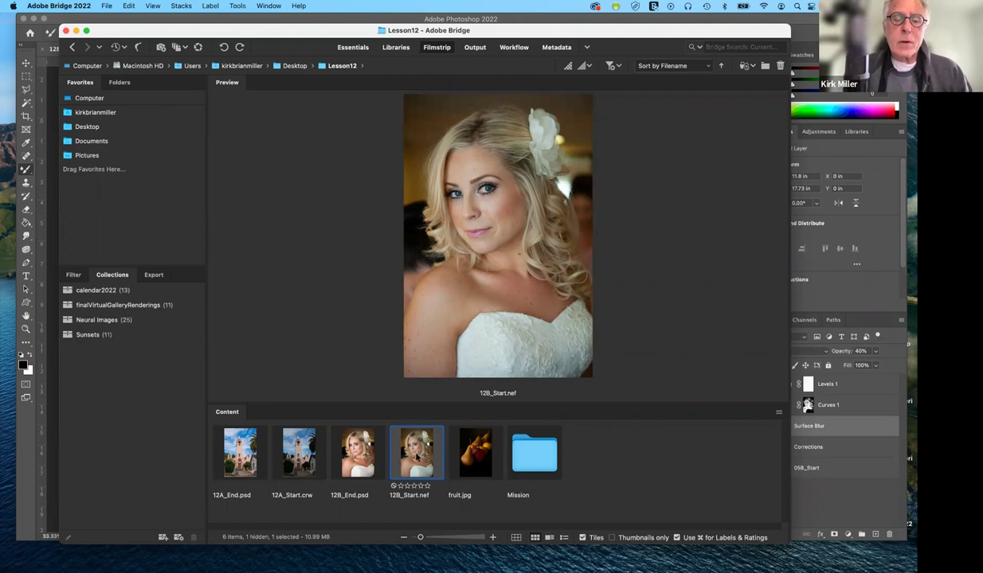
{"action": "key", "text": "super+Tab"}
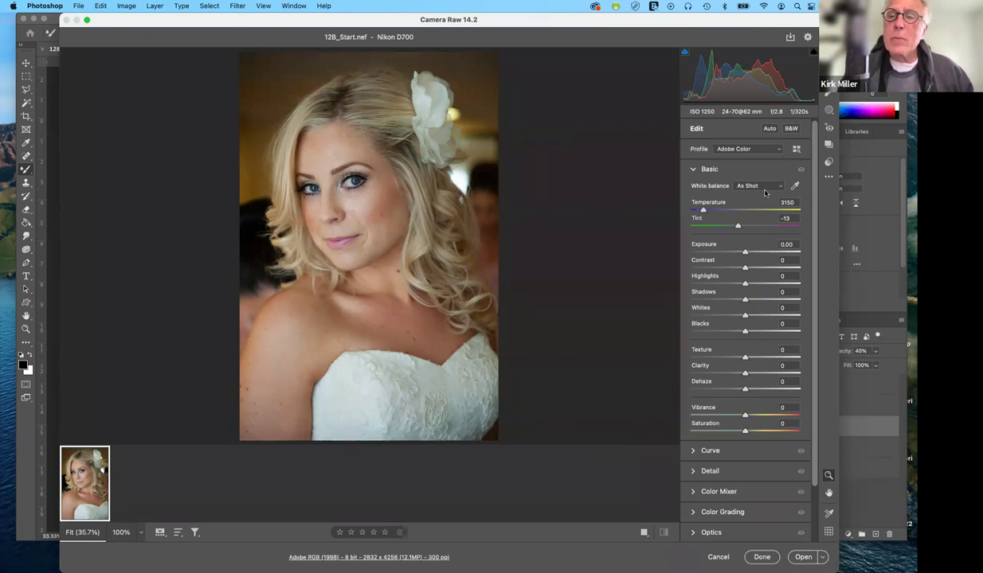
Step: Sample the top of the white dress with the White Balance tool and compare the result against the default settings
{"action": "left_click", "coordinate": [795, 188]}
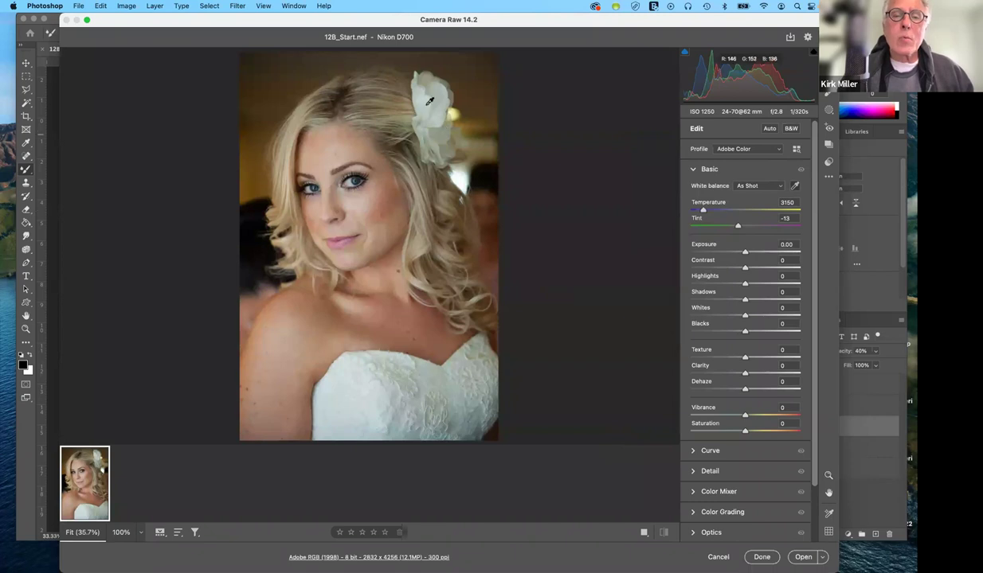
{"action": "left_click", "coordinate": [370, 352]}
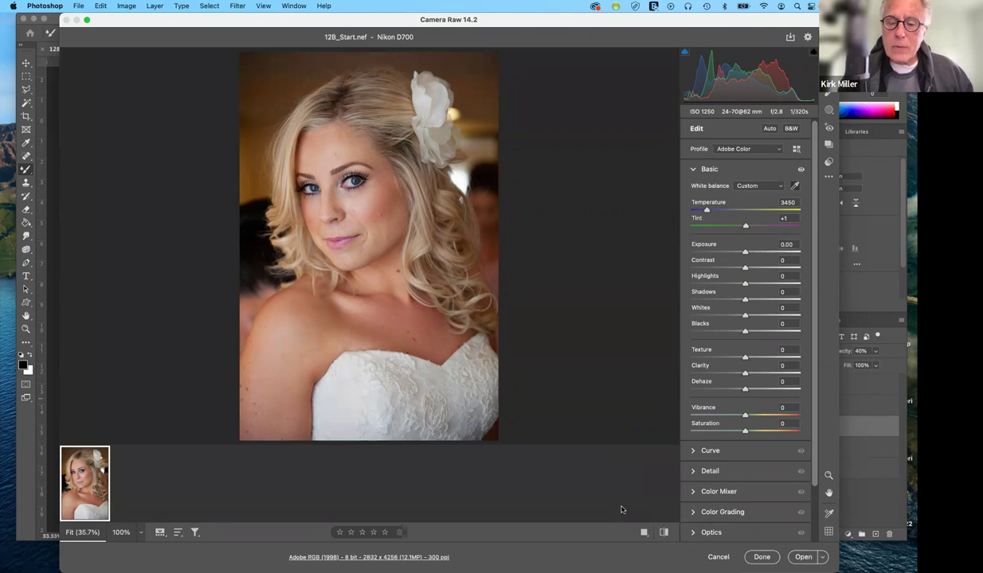
{"action": "left_click", "coordinate": [662, 533]}
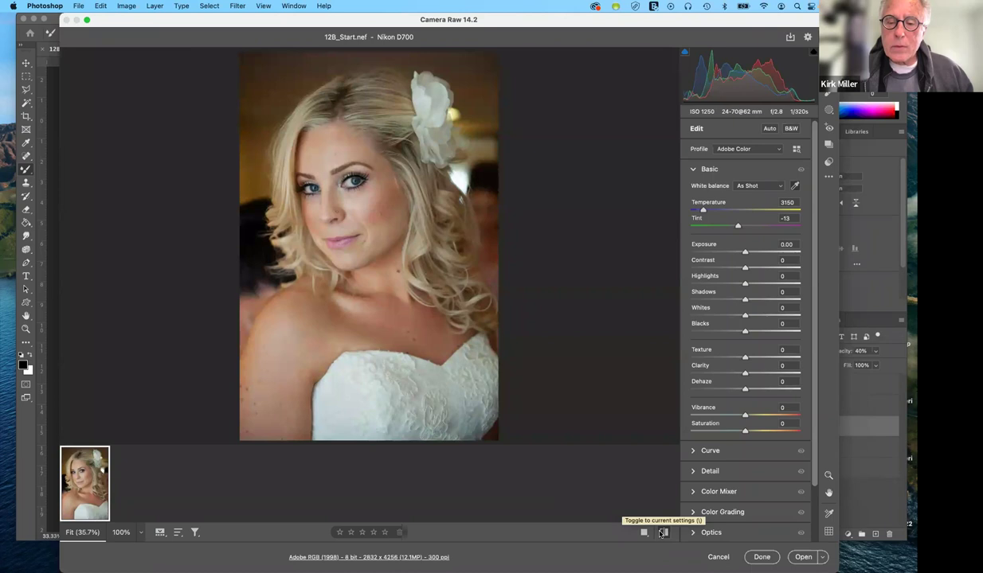
{"action": "left_click", "coordinate": [662, 533]}
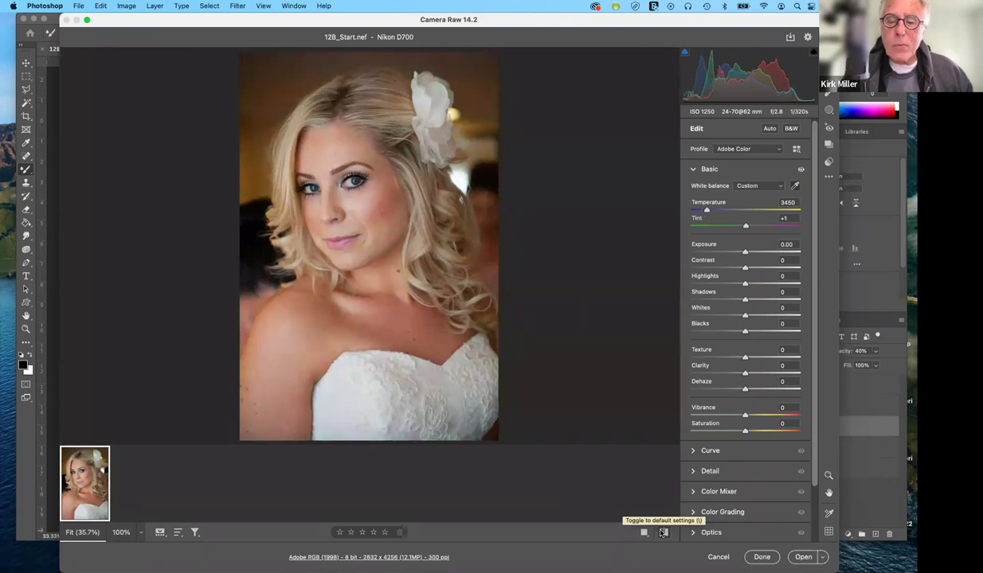
Step: Revert the photo to its default settings and display it in the Before/After Left/Right view
{"action": "left_click", "coordinate": [645, 534]}
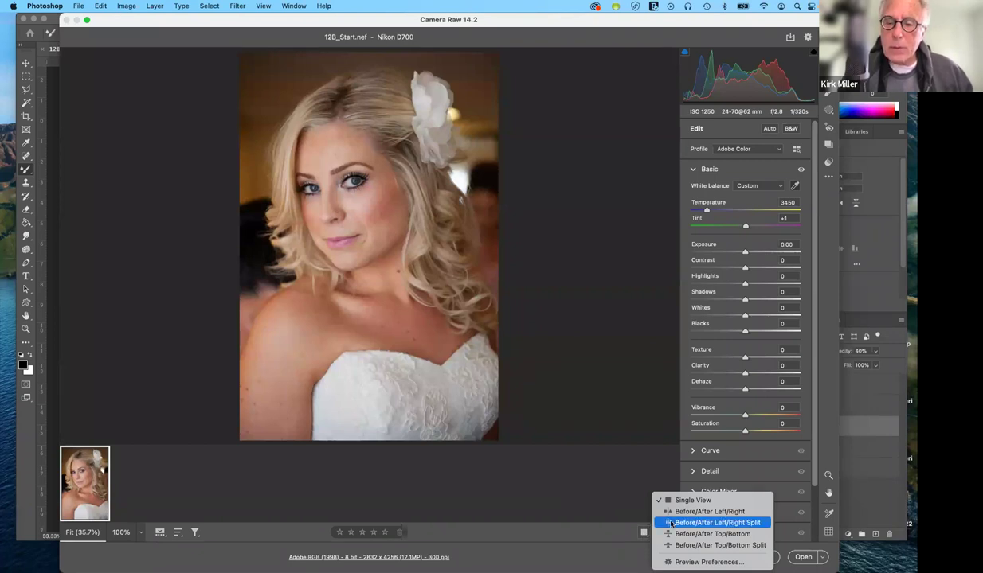
{"action": "left_click", "coordinate": [671, 524]}
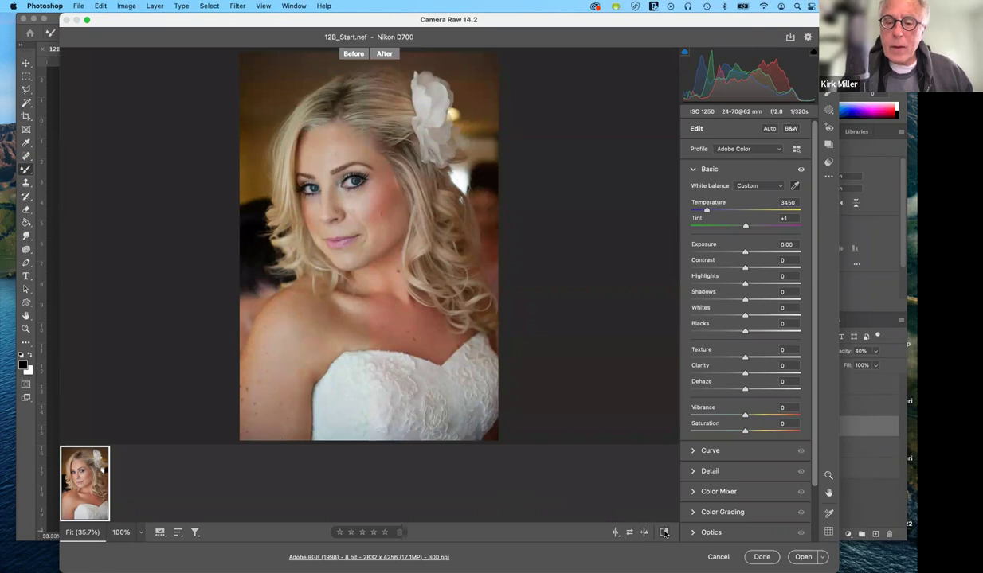
{"action": "left_click", "coordinate": [644, 533]}
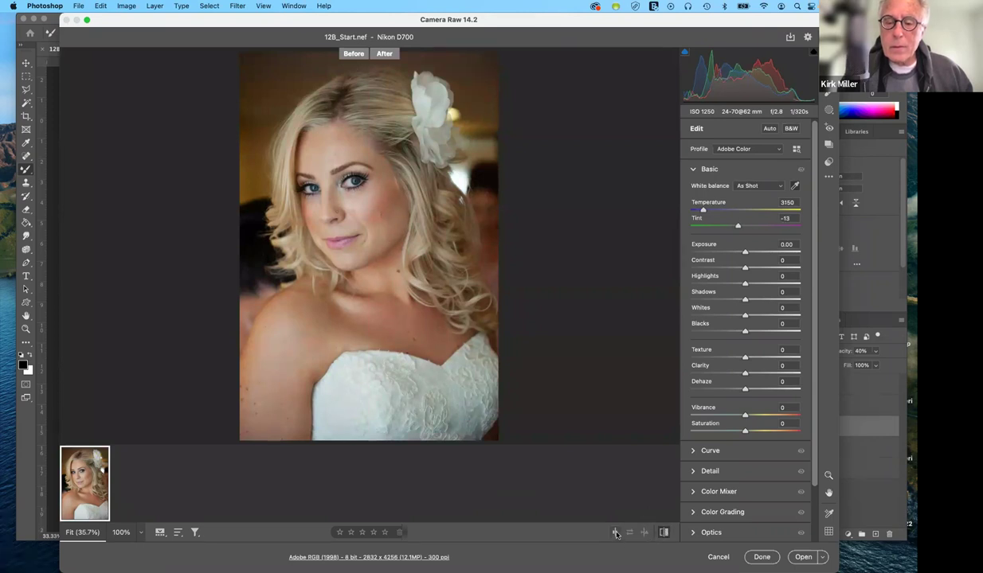
{"action": "left_click", "coordinate": [616, 534]}
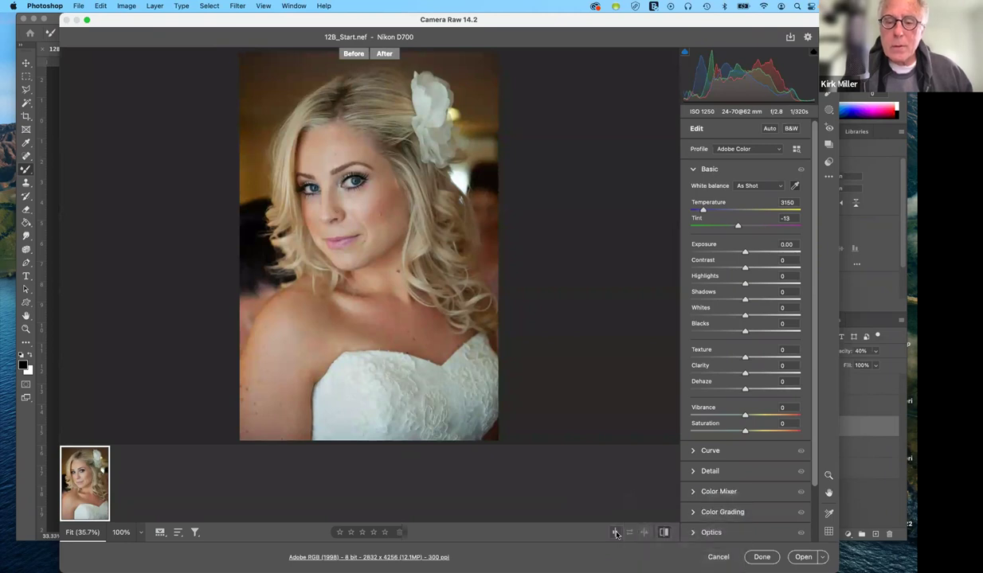
{"action": "left_click", "coordinate": [616, 534]}
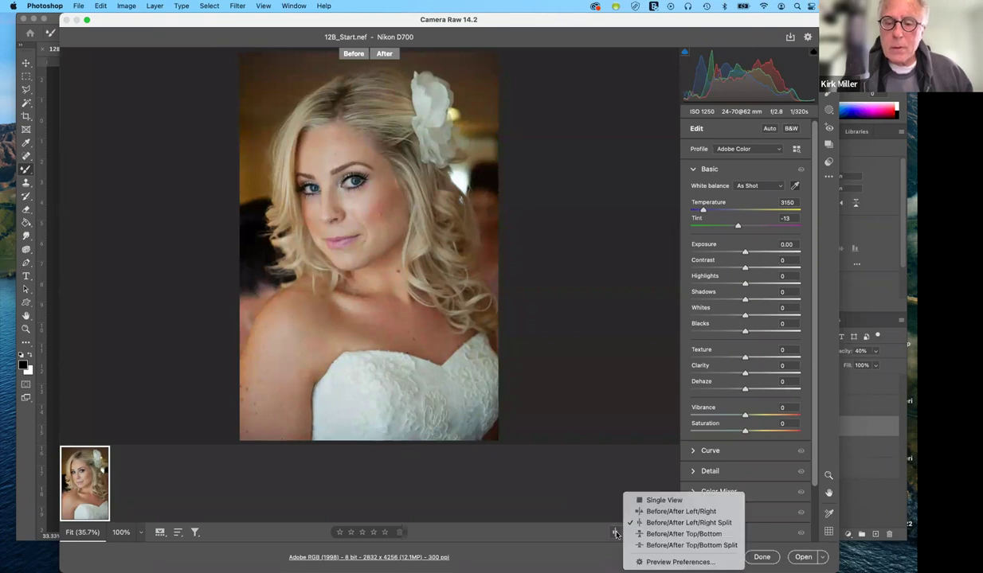
{"action": "left_click", "coordinate": [658, 513]}
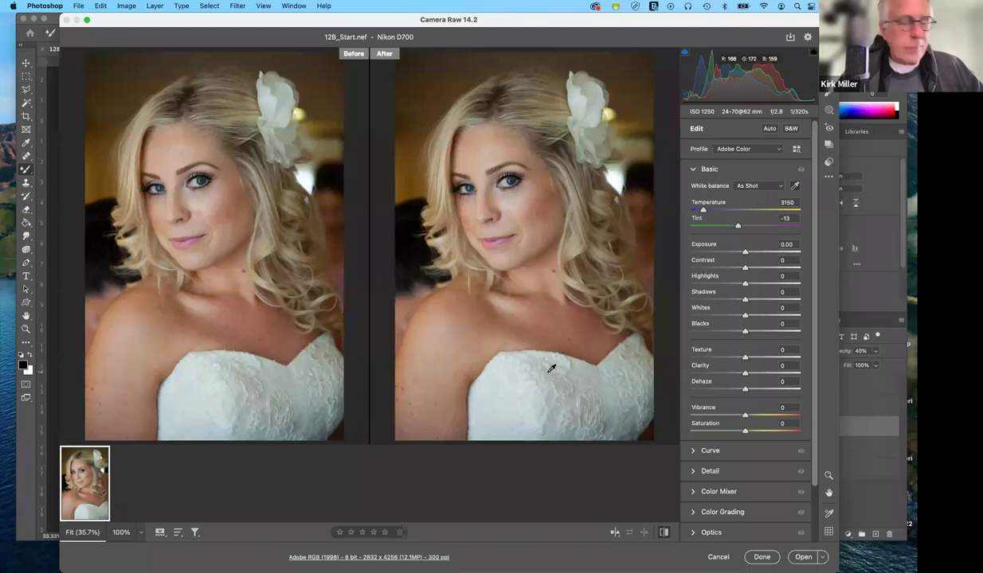
Step: Set the photo's Exposure to +0.30
{"action": "left_click", "coordinate": [749, 253]}
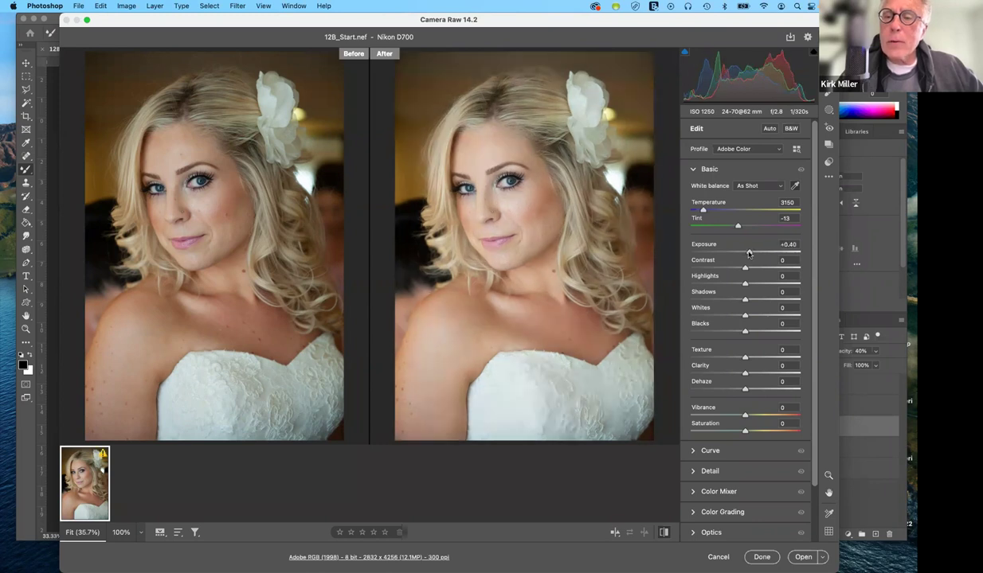
{"action": "left_click_drag", "start_coordinate": [749, 253], "coordinate": [747, 253]}
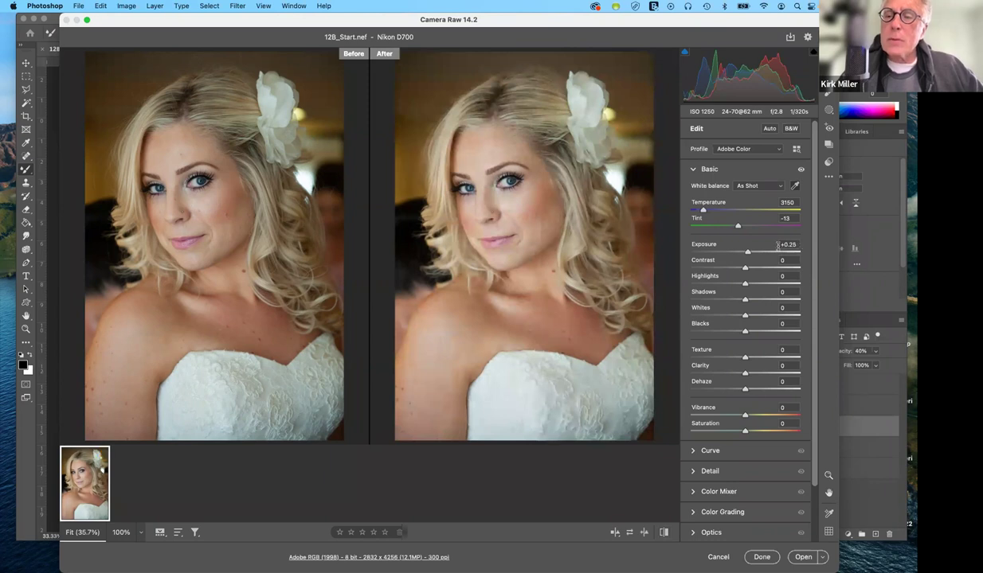
{"action": "left_click", "coordinate": [790, 244]}
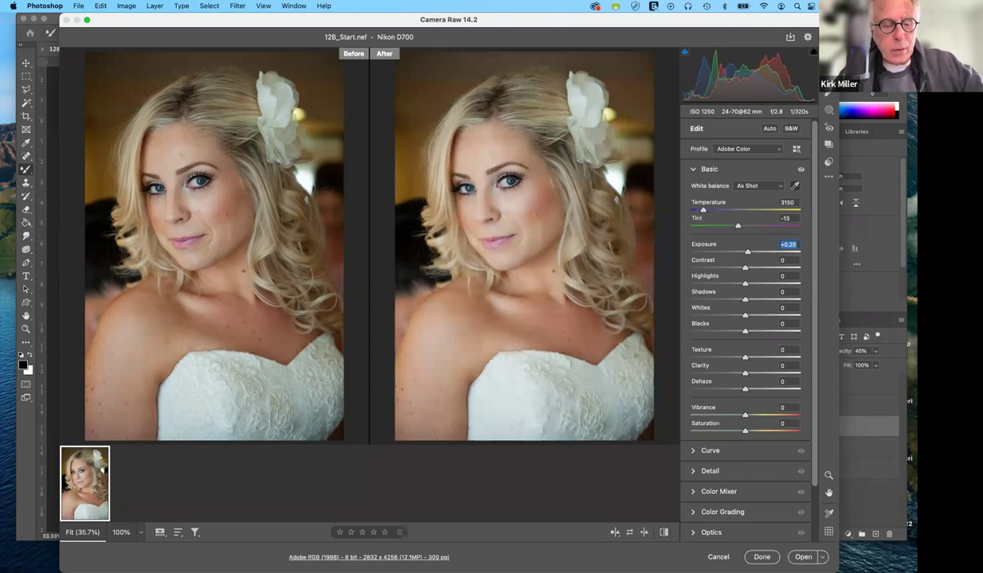
{"action": "key", "text": "BackSpace"}
{"action": "type", "text": ".3"}
{"action": "key", "text": "Tab"}
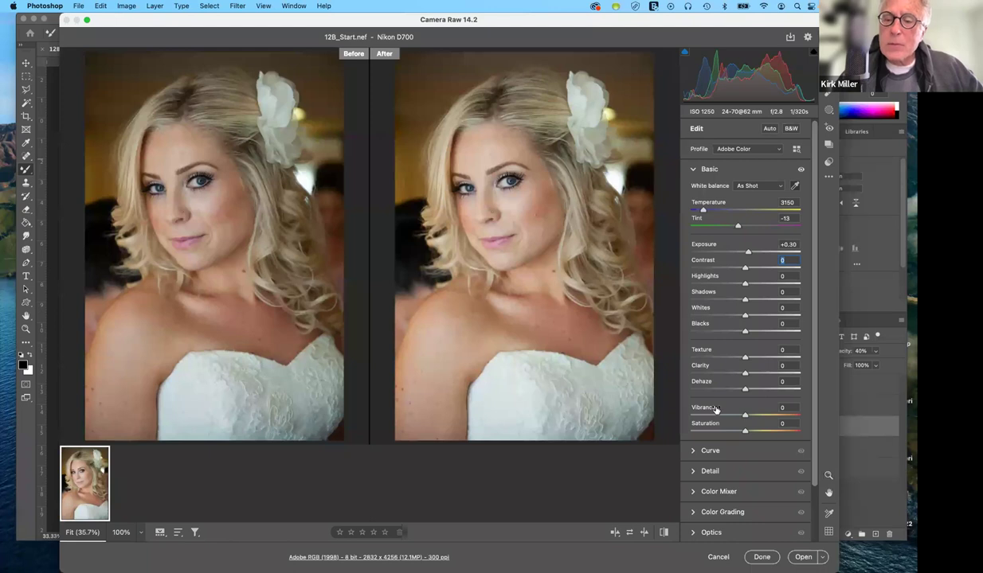
Step: Test a strongly negative Contrast on the portrait, then set Contrast to +15
{"action": "left_click", "coordinate": [741, 283]}
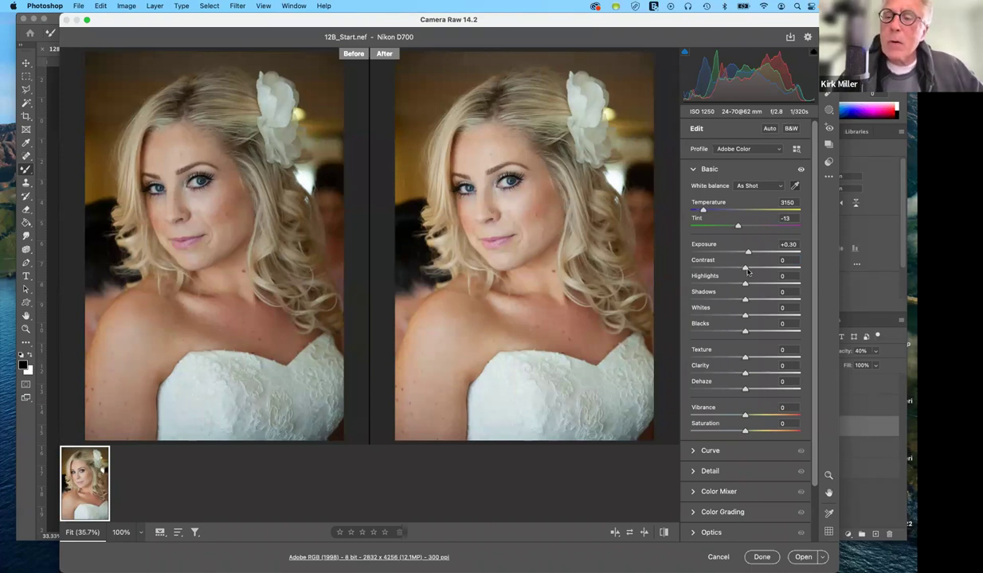
{"action": "left_click_drag", "start_coordinate": [752, 272], "coordinate": [755, 272]}
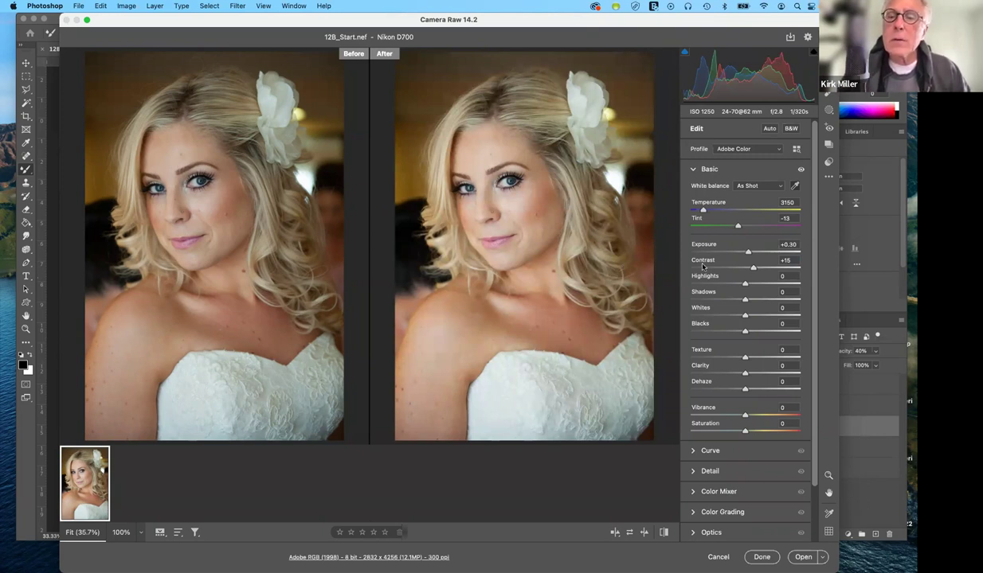
{"action": "mouse_move", "coordinate": [700, 267]}
{"action": "left_mouse_down"}
{"action": "mouse_move", "coordinate": [675, 257]}
{"action": "mouse_move", "coordinate": [695, 267]}
{"action": "left_mouse_up"}
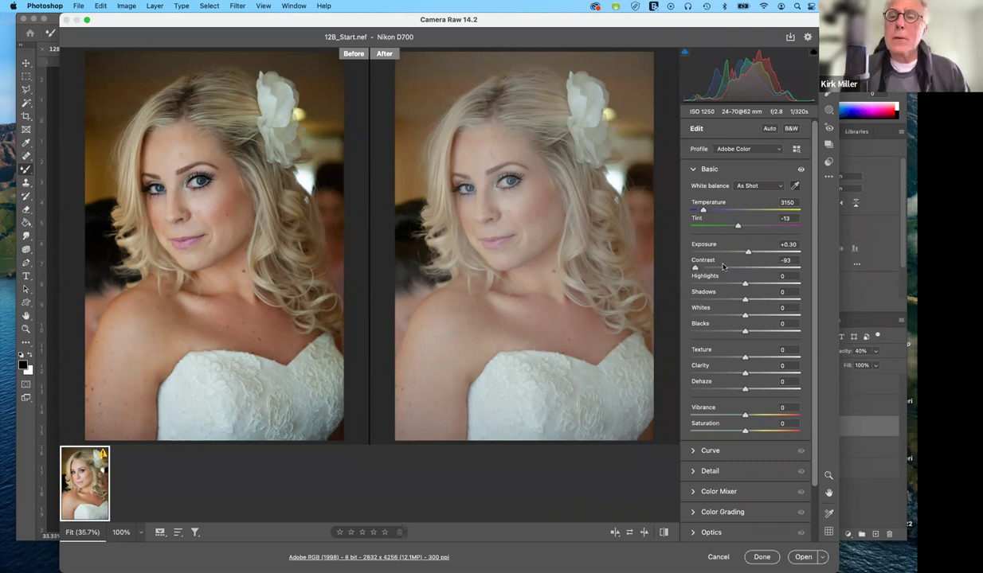
{"action": "left_click", "coordinate": [723, 266]}
{"action": "left_click", "coordinate": [750, 273]}
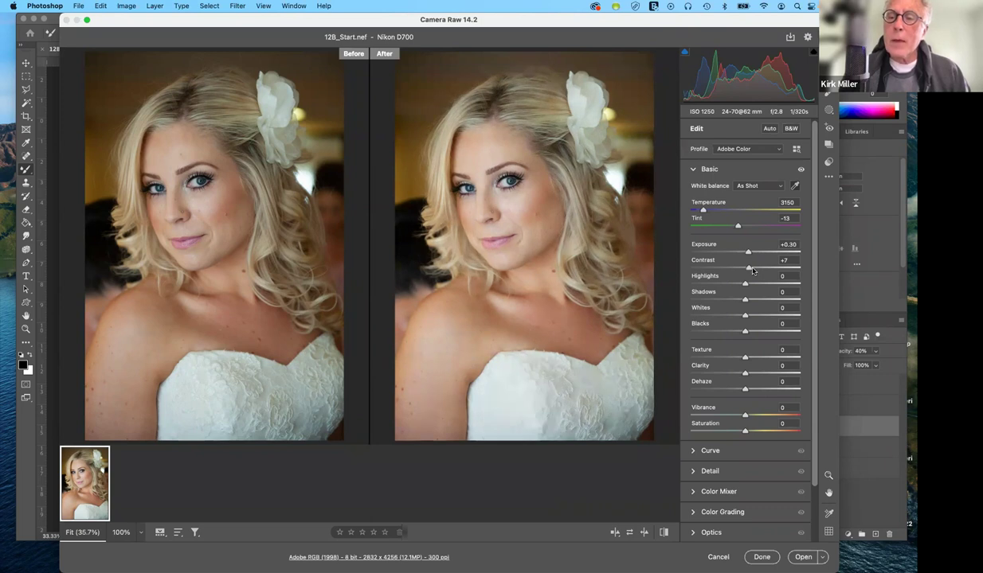
{"action": "left_click_drag", "start_coordinate": [753, 270], "coordinate": [754, 272]}
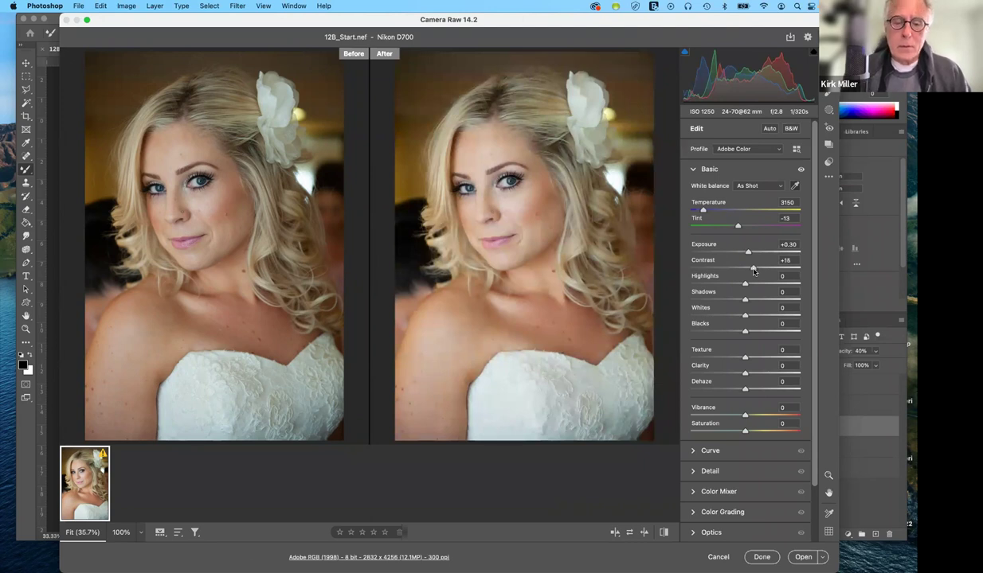
Step: Test Clarity at the +100 and -100 extremes, then set it to +8
{"action": "mouse_move", "coordinate": [262, 565]}
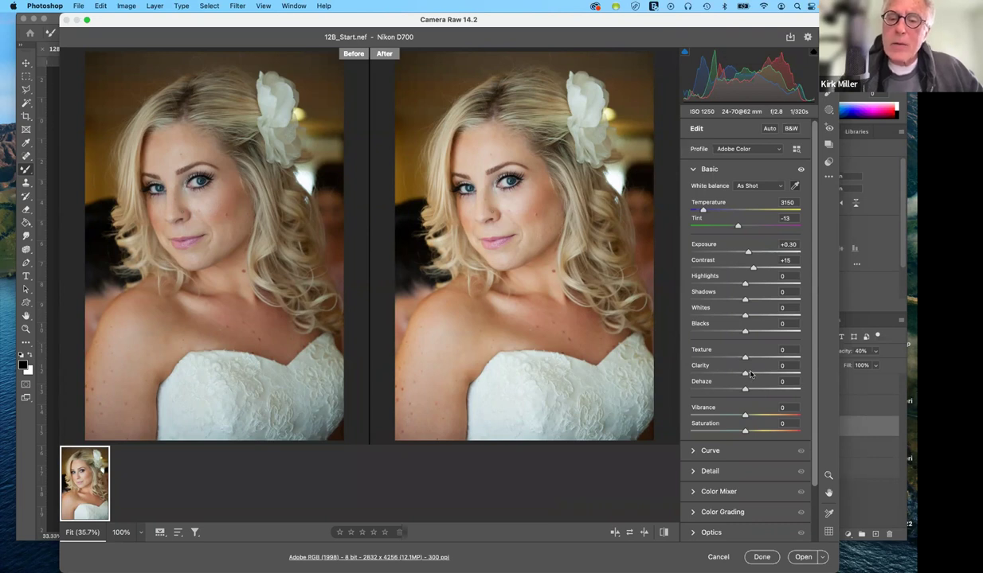
{"action": "left_click_drag", "start_coordinate": [745, 373], "coordinate": [825, 378]}
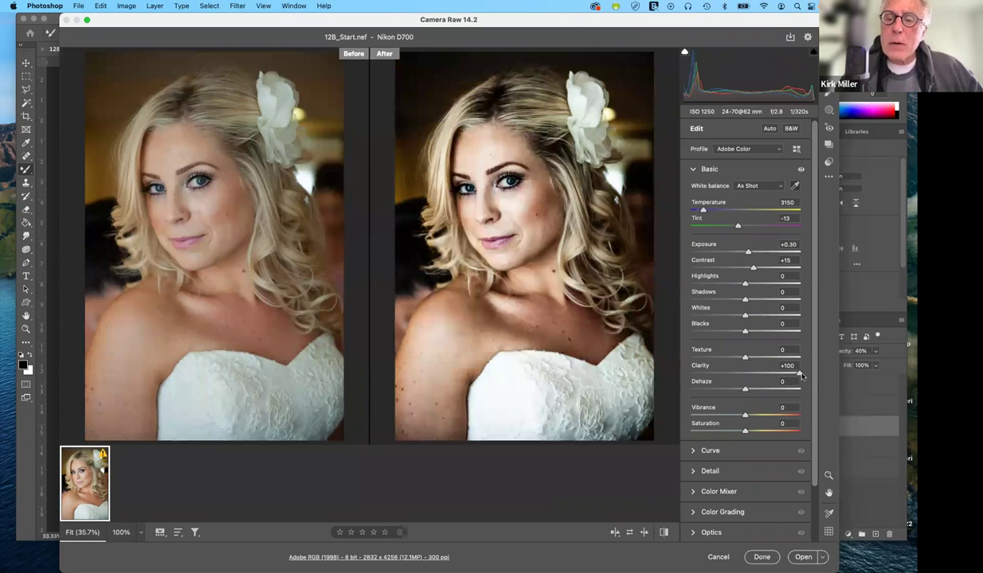
{"action": "double_click", "coordinate": [800, 374]}
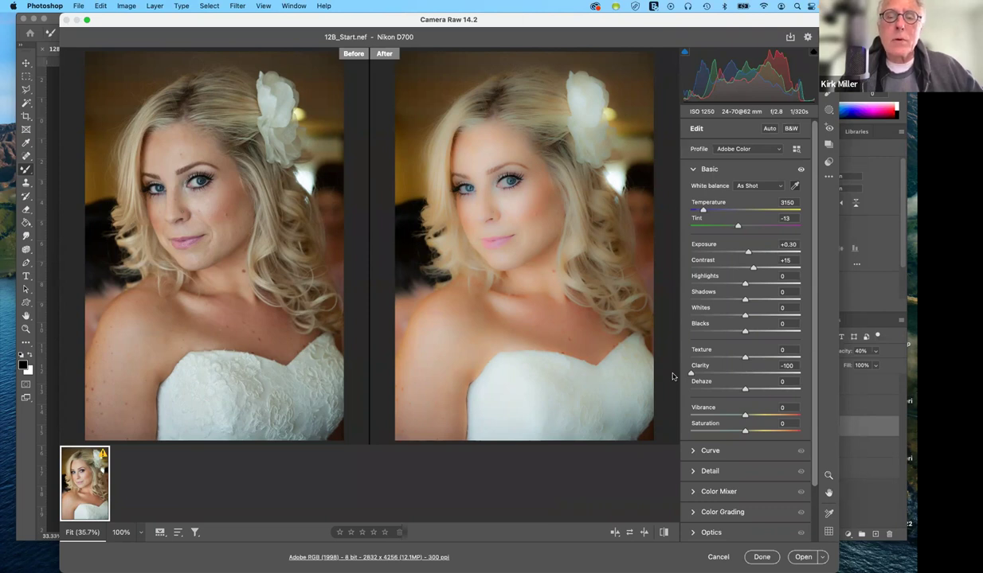
{"action": "left_click_drag", "start_coordinate": [700, 380], "coordinate": [701, 380]}
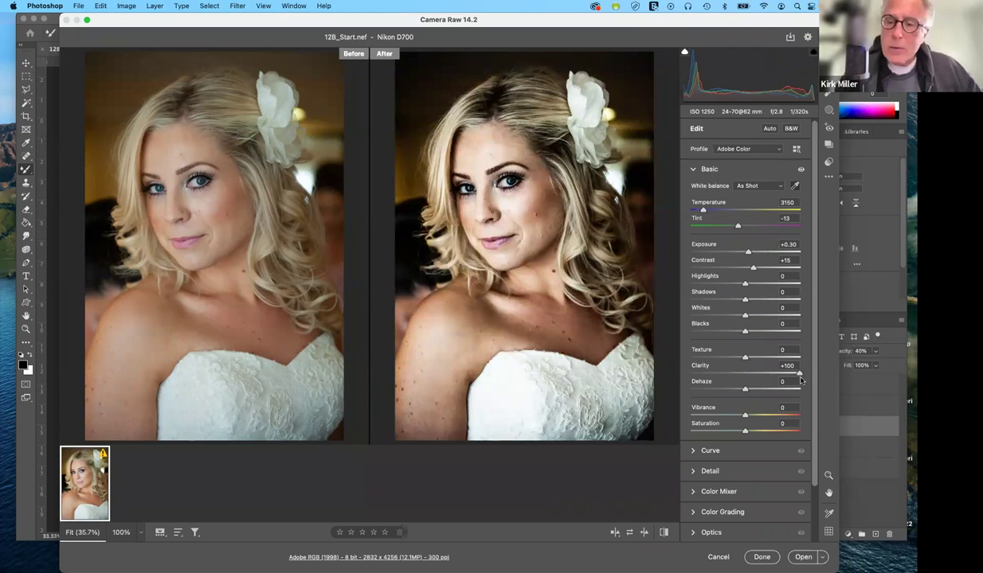
{"action": "left_click_drag", "start_coordinate": [800, 379], "coordinate": [798, 380]}
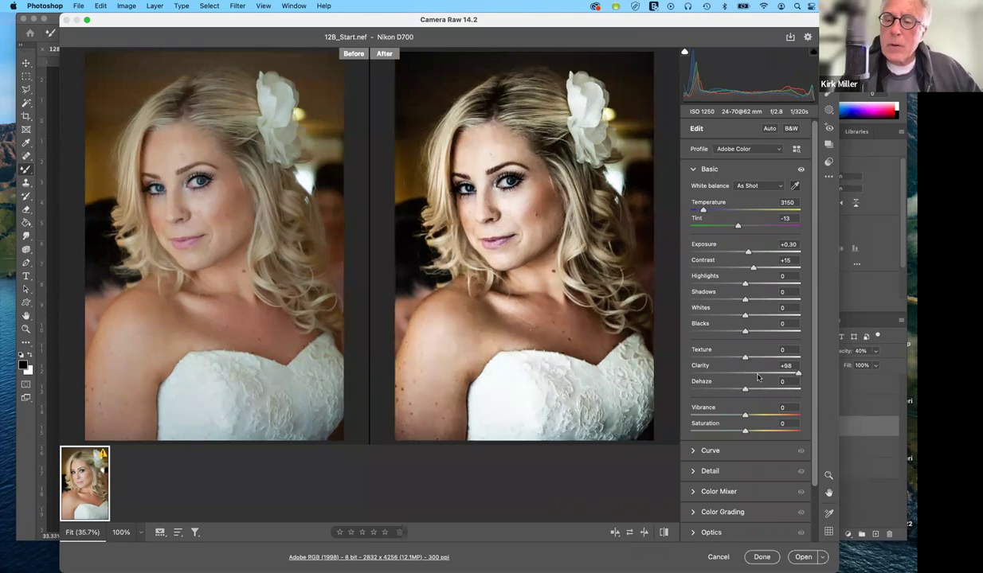
{"action": "left_click", "coordinate": [749, 374]}
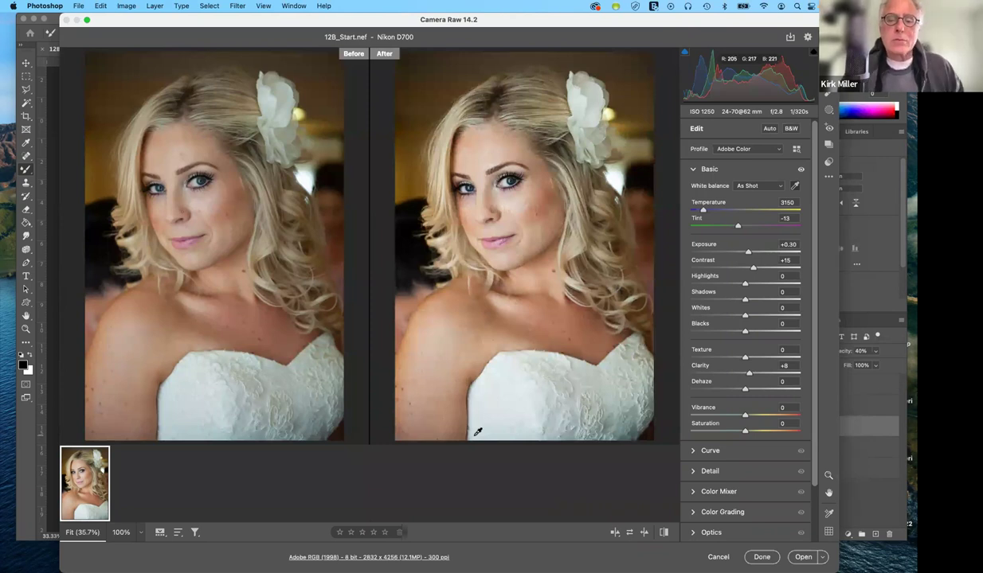
Step: Open the adjusted raw photo in Photoshop as a smart object
{"action": "left_click", "coordinate": [824, 557]}
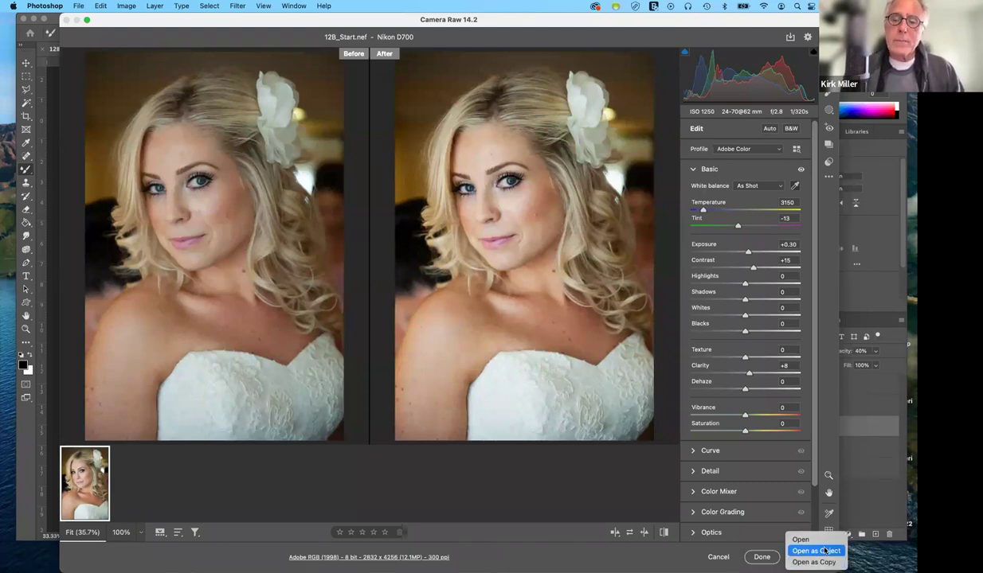
{"action": "left_click", "coordinate": [825, 551]}
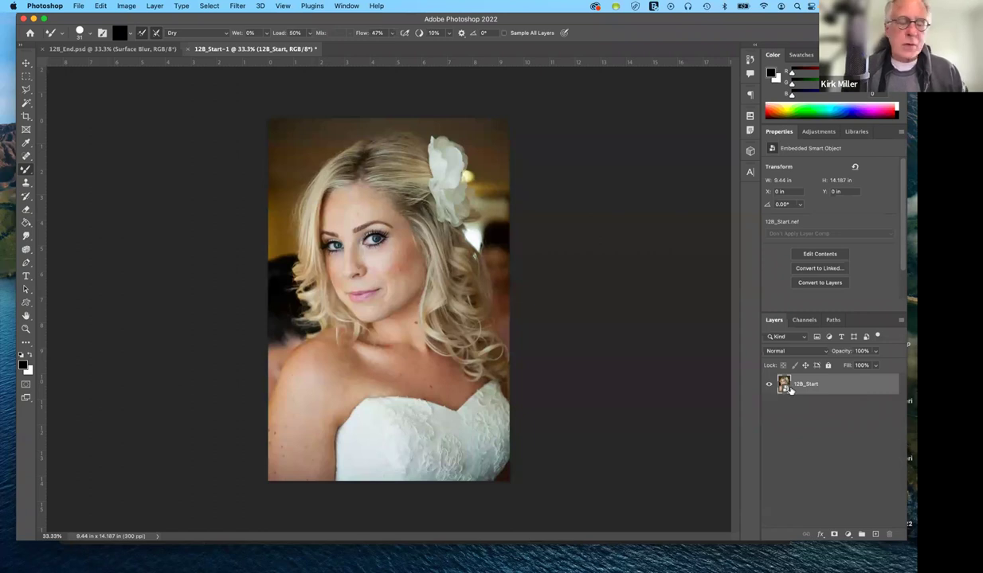
Step: Duplicate the 12B_Start smart object layer and hide the original layer beneath the copy
{"action": "left_click_drag", "start_coordinate": [855, 388], "coordinate": [850, 418]}
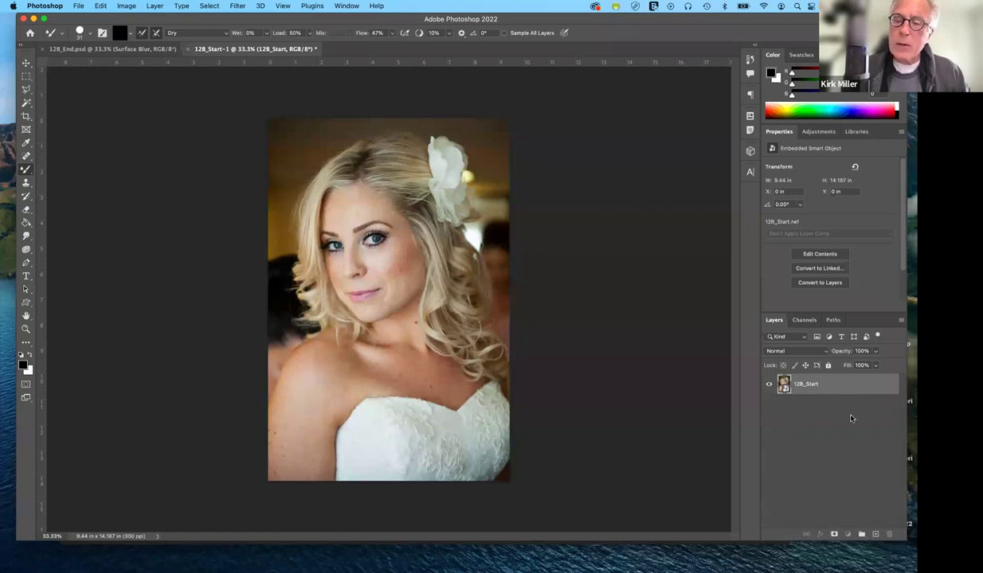
{"action": "left_click_drag", "start_coordinate": [823, 381], "coordinate": [796, 383]}
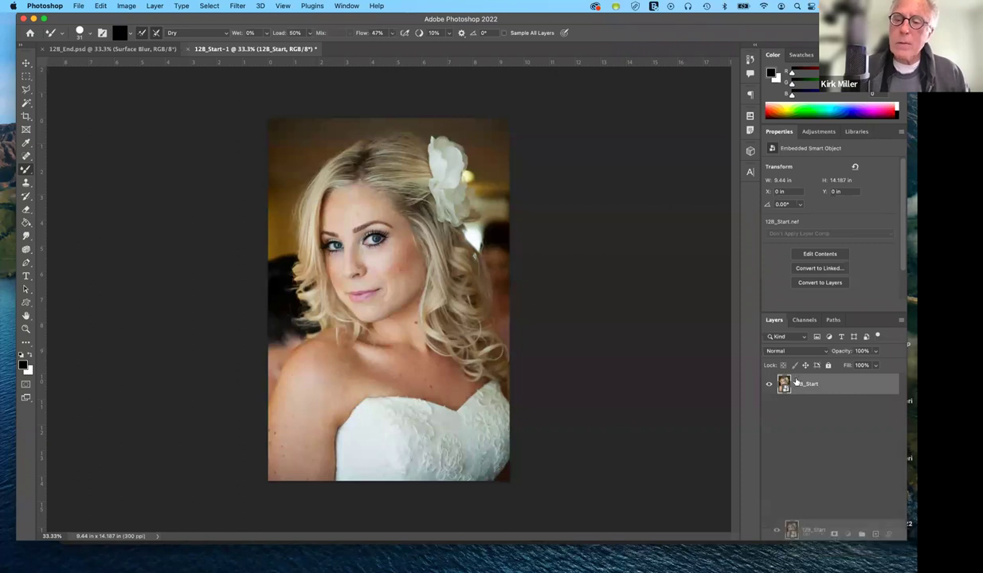
{"action": "left_click", "coordinate": [768, 405]}
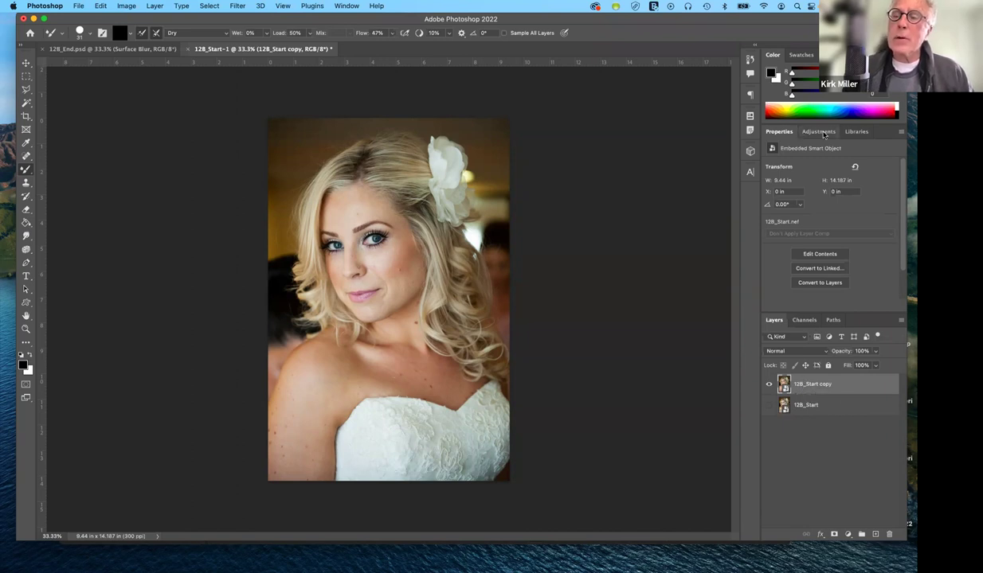
Step: Add a Levels adjustment layer above the 12B_Start copy layer
{"action": "left_click", "coordinate": [828, 131]}
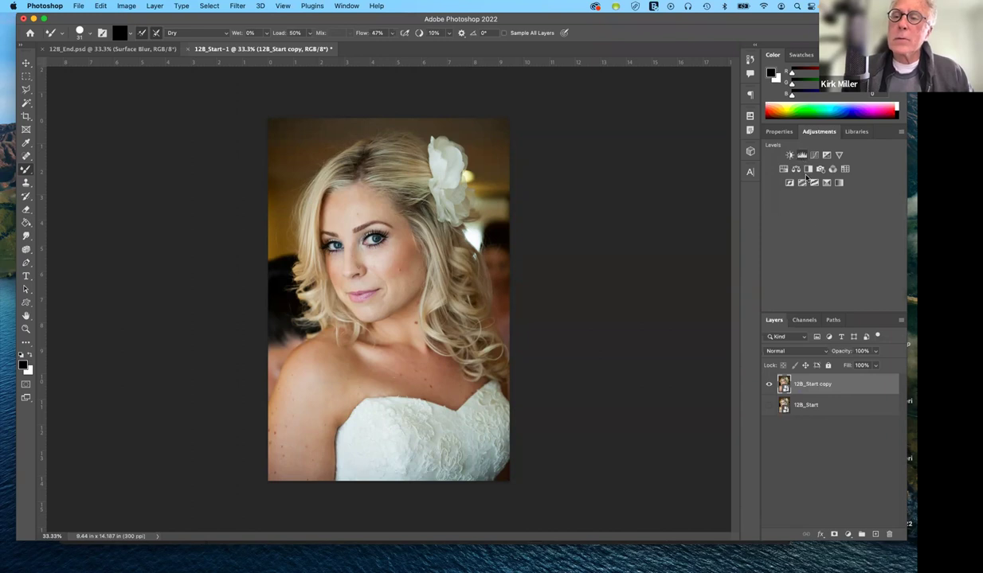
{"action": "left_click", "coordinate": [802, 154]}
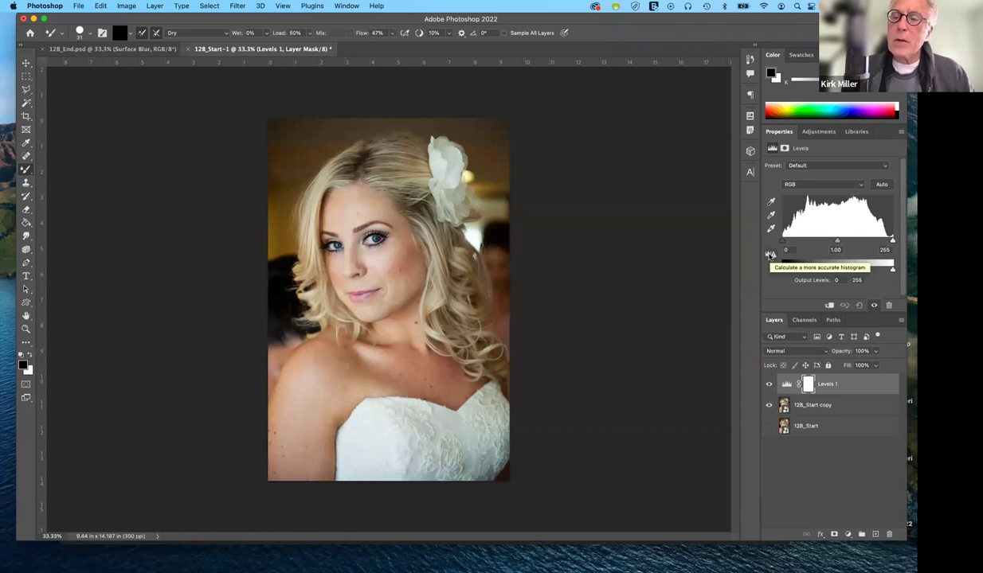
Step: Recalculate the Levels histogram from uncached data and lower the white input level to 241
{"action": "left_click", "coordinate": [771, 255]}
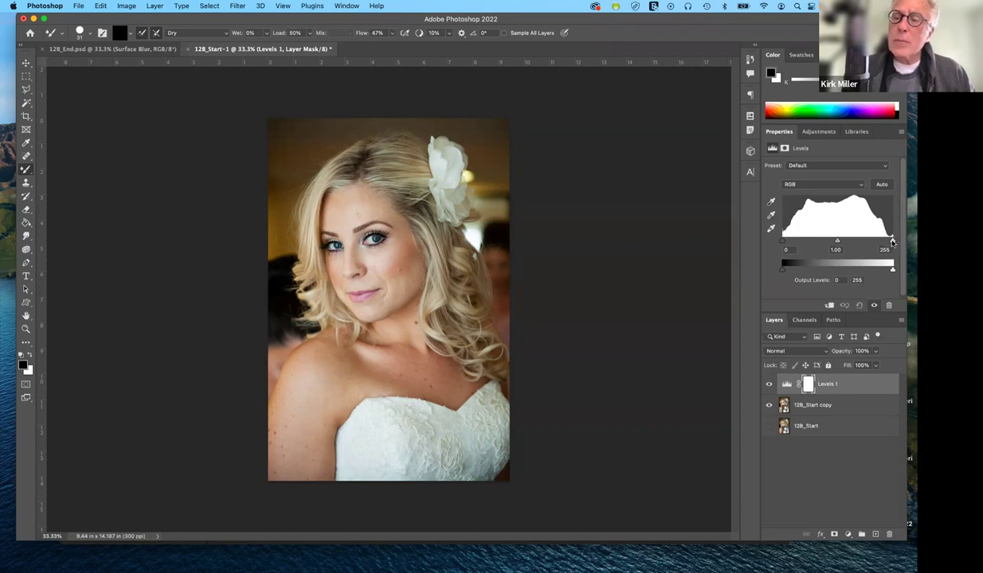
{"action": "left_click_drag", "start_coordinate": [891, 240], "coordinate": [887, 241]}
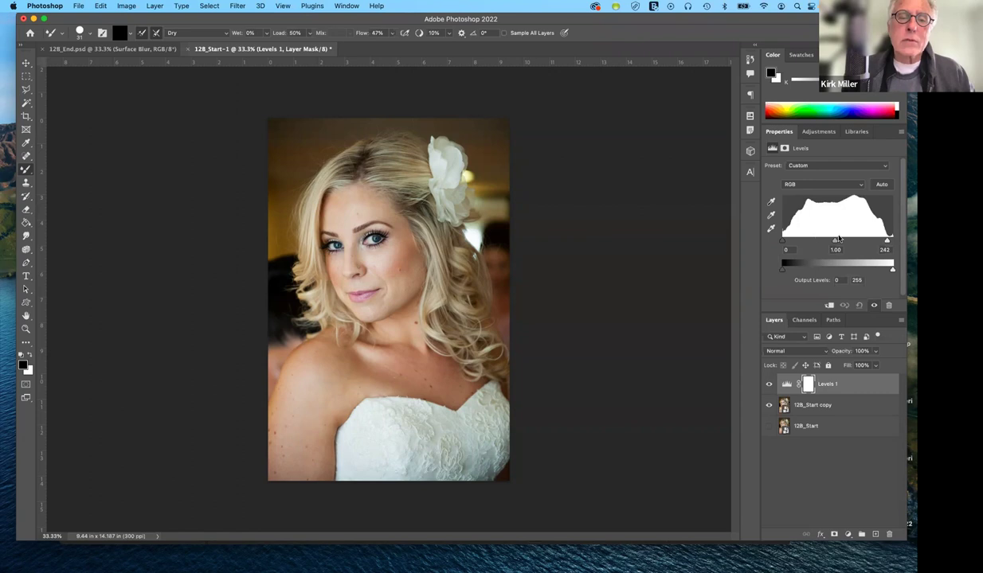
{"action": "left_click_drag", "start_coordinate": [887, 241], "coordinate": [810, 239]}
{"action": "left_click_drag", "start_coordinate": [885, 242], "coordinate": [887, 243]}
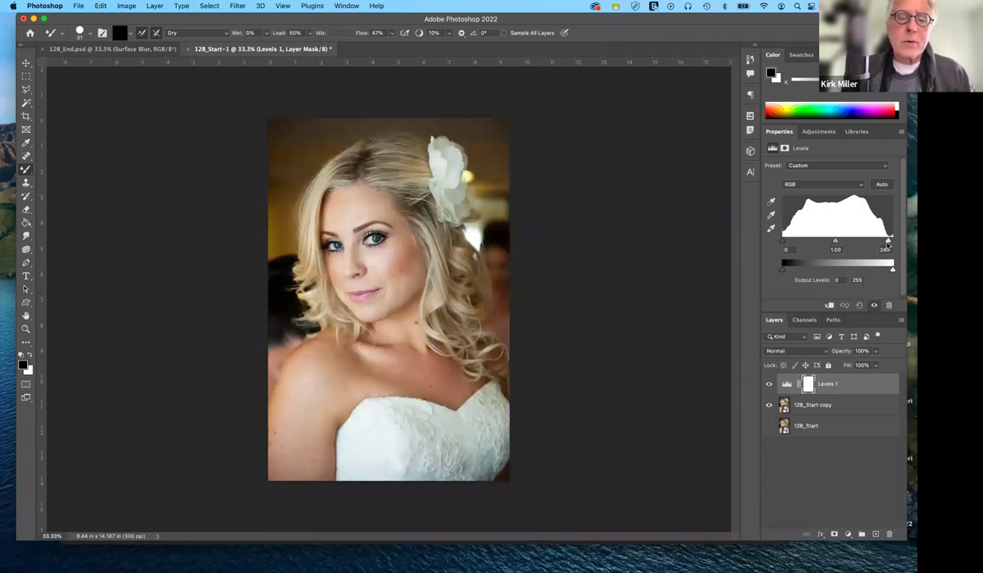
{"action": "left_click_drag", "start_coordinate": [887, 244], "coordinate": [886, 244]}
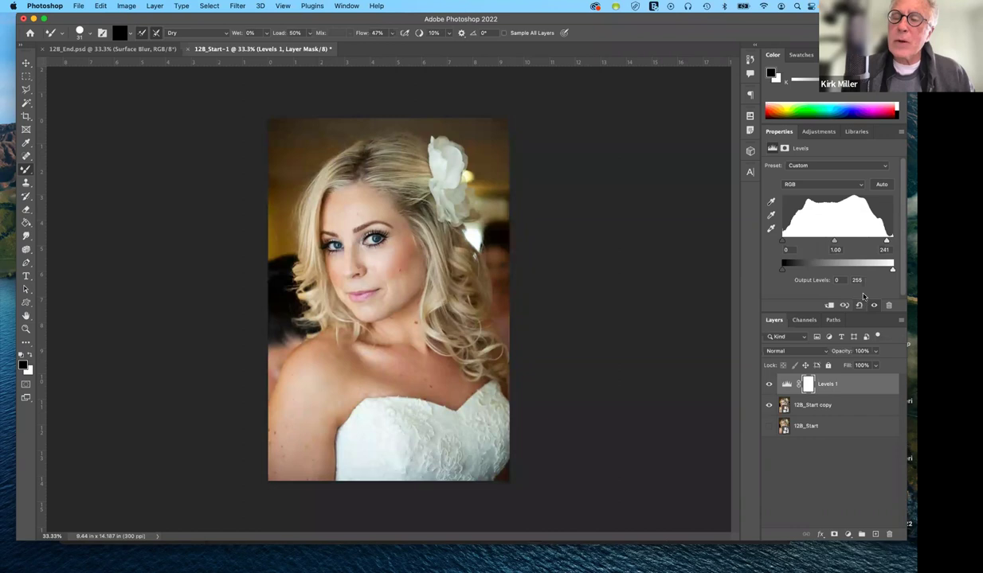
Step: Set the Levels midtone input to 0.9 and the white input level to 242
{"action": "left_click", "coordinate": [841, 250]}
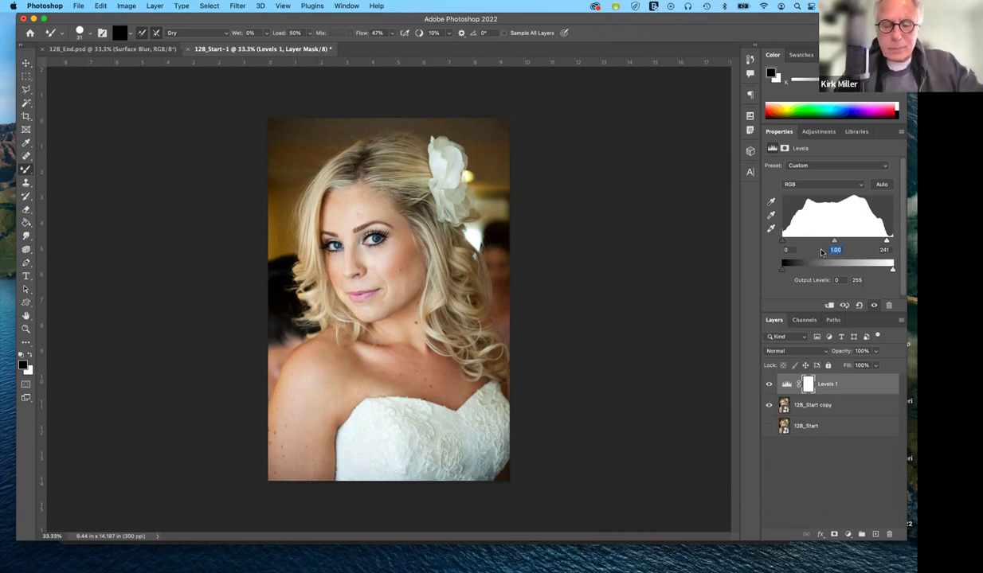
{"action": "key", "text": "BackSpace"}
{"action": "type", "text": "0.9"}
{"action": "key", "text": "Tab"}
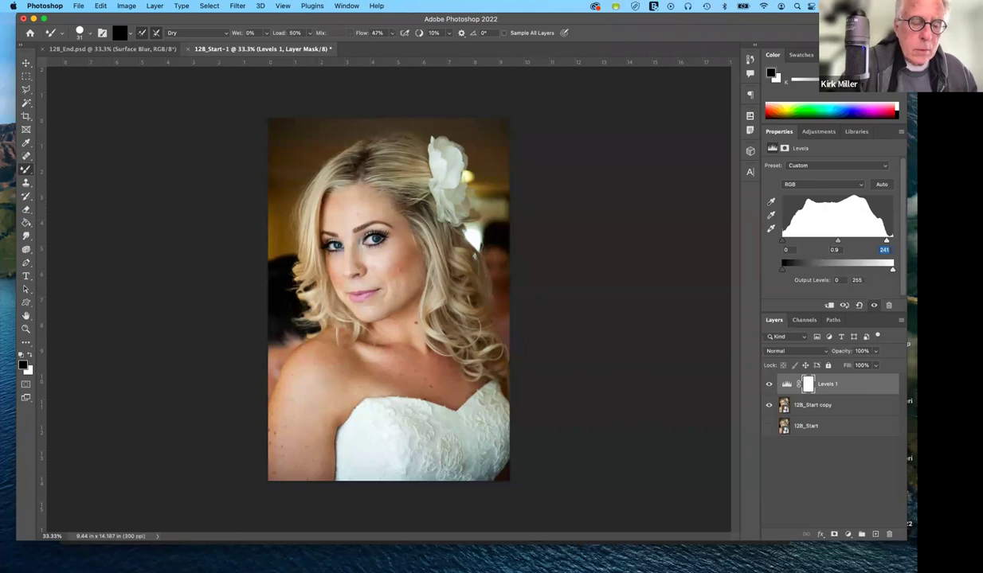
{"action": "key", "text": "Up"}
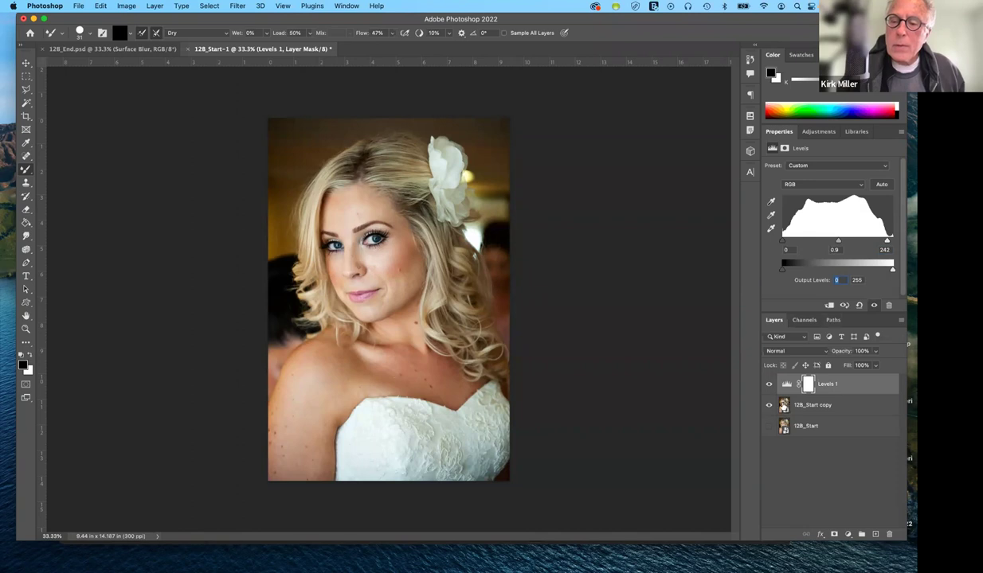
Step: Reopen the 12B_Start copy smart object in Camera Raw and show the Color Mixer's HSL hue settings
{"action": "key", "text": "alt+bracketleft"}
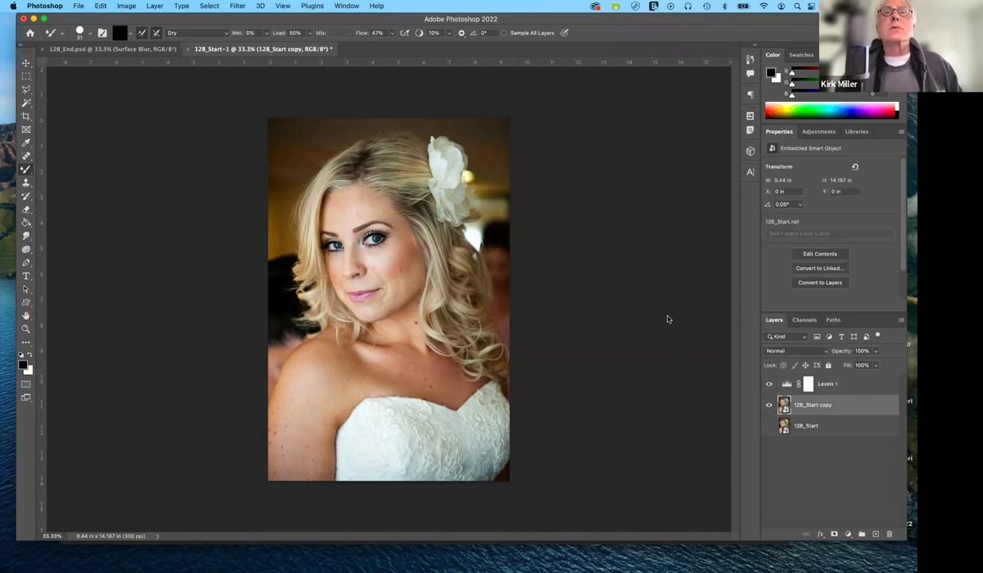
{"action": "left_click", "coordinate": [668, 316]}
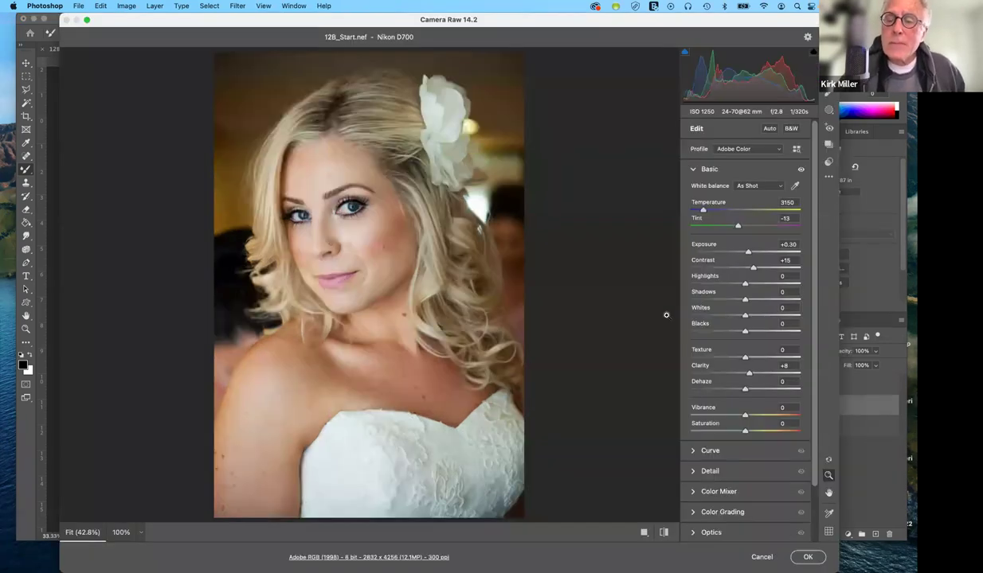
{"action": "left_click", "coordinate": [694, 170]}
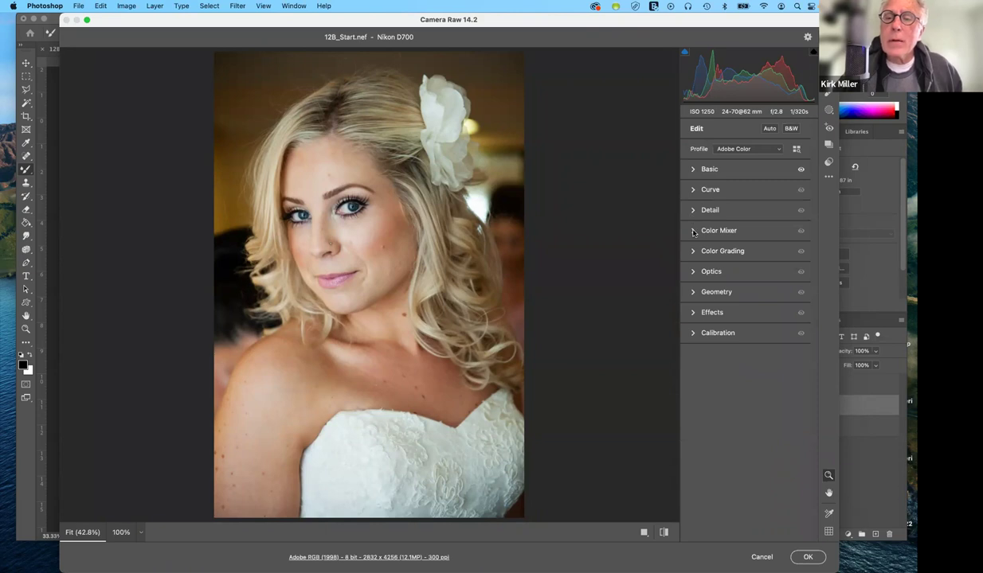
{"action": "left_click", "coordinate": [694, 232]}
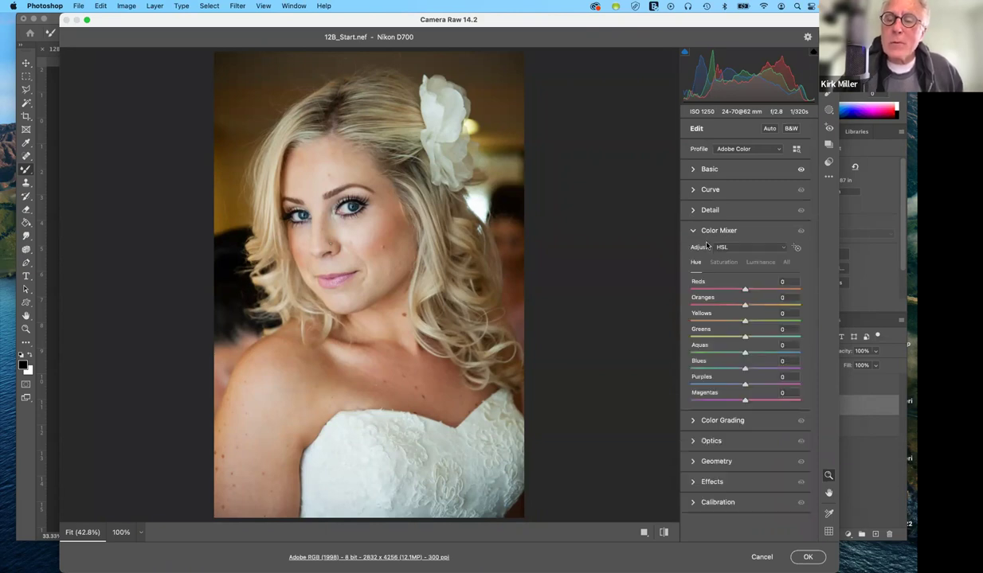
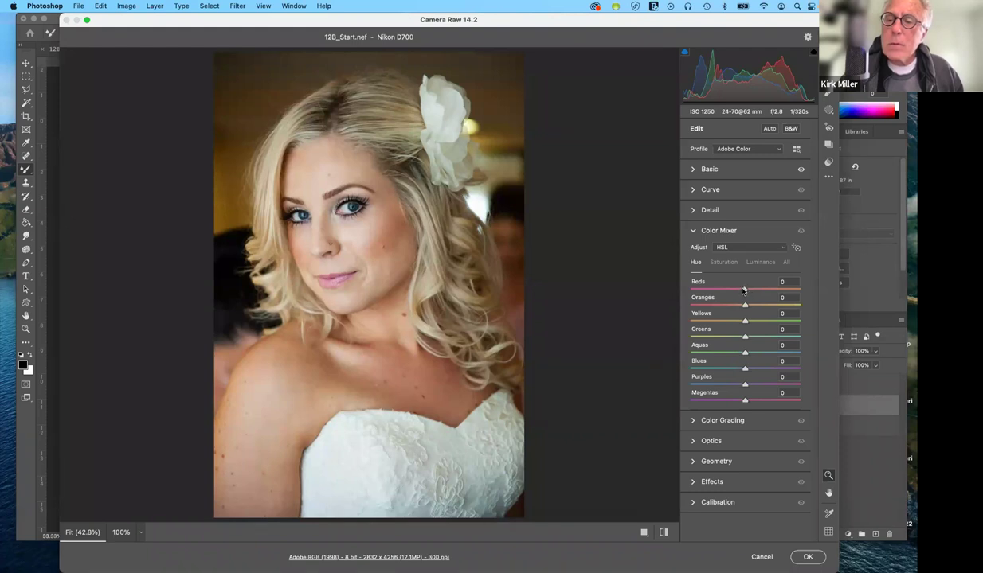
Step: Set the Color Mixer hues to Reds -2, Oranges -10 and Magentas -3, and apply them to the smart object
{"action": "left_click", "coordinate": [742, 291]}
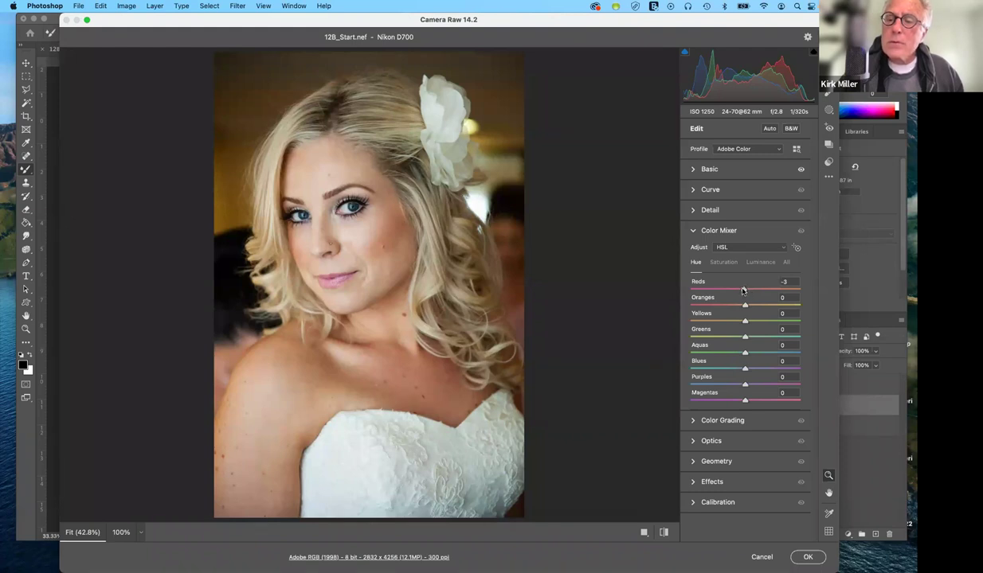
{"action": "left_click_drag", "start_coordinate": [742, 291], "coordinate": [744, 290]}
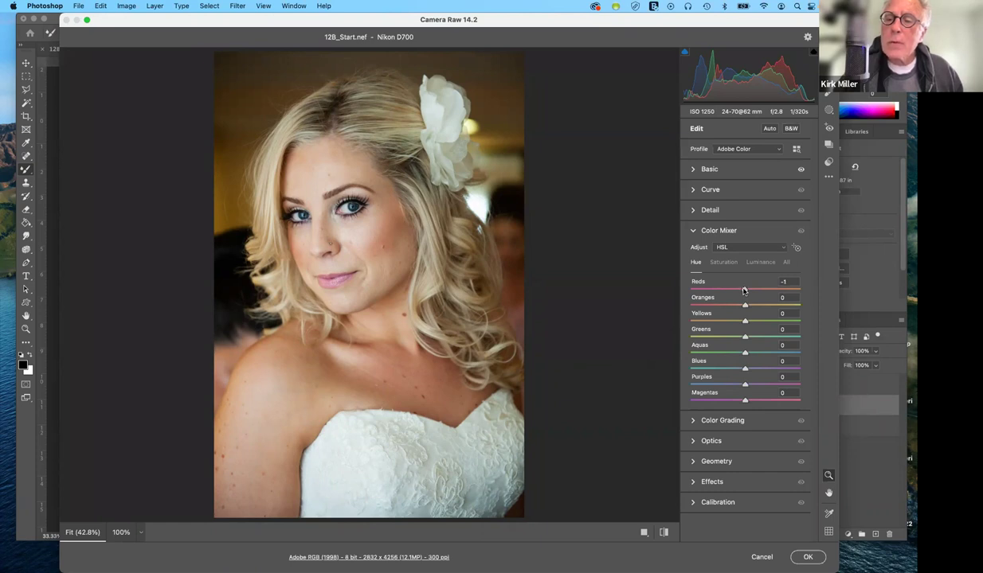
{"action": "left_click_drag", "start_coordinate": [744, 291], "coordinate": [743, 291]}
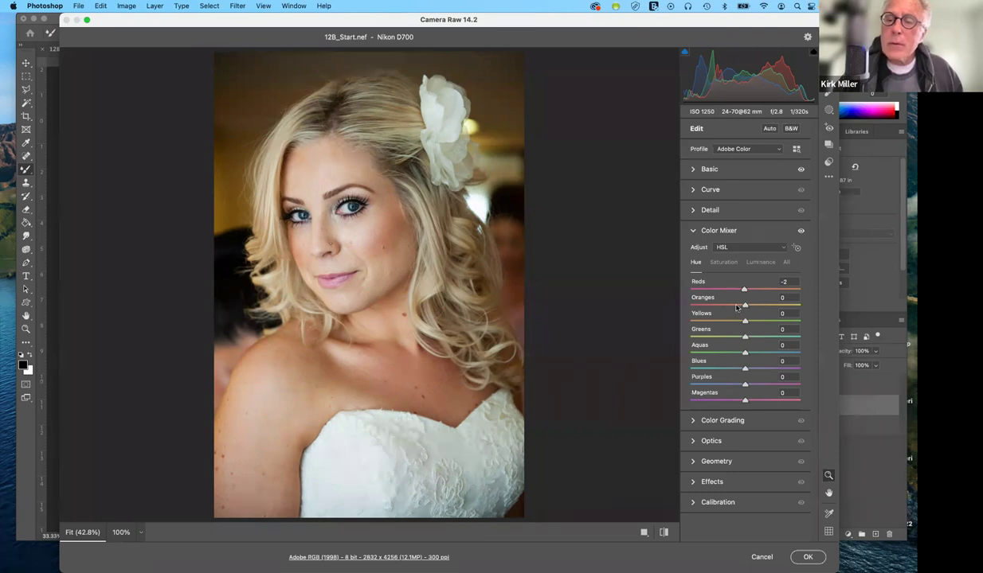
{"action": "left_click_drag", "start_coordinate": [736, 308], "coordinate": [739, 307]}
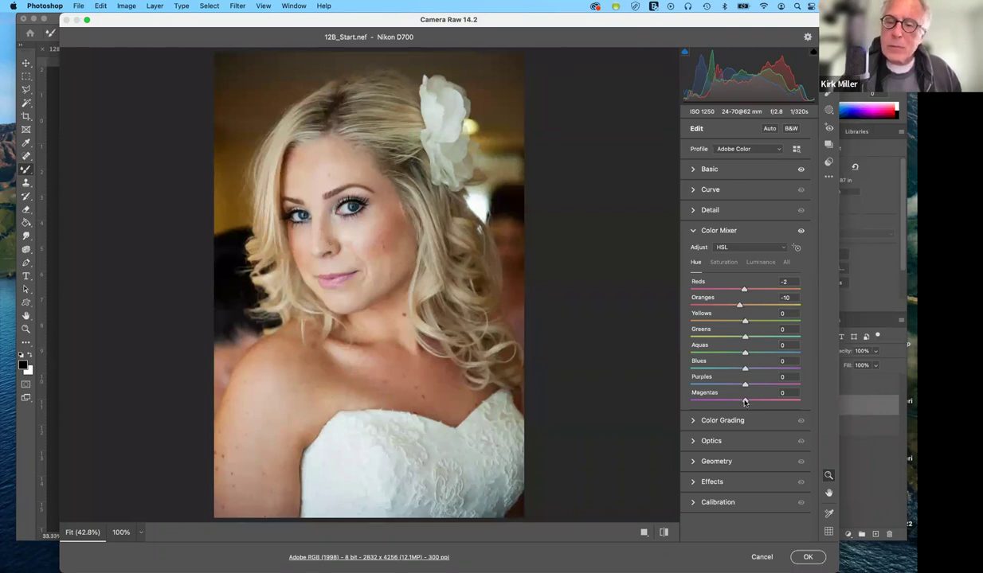
{"action": "left_click_drag", "start_coordinate": [744, 403], "coordinate": [742, 402]}
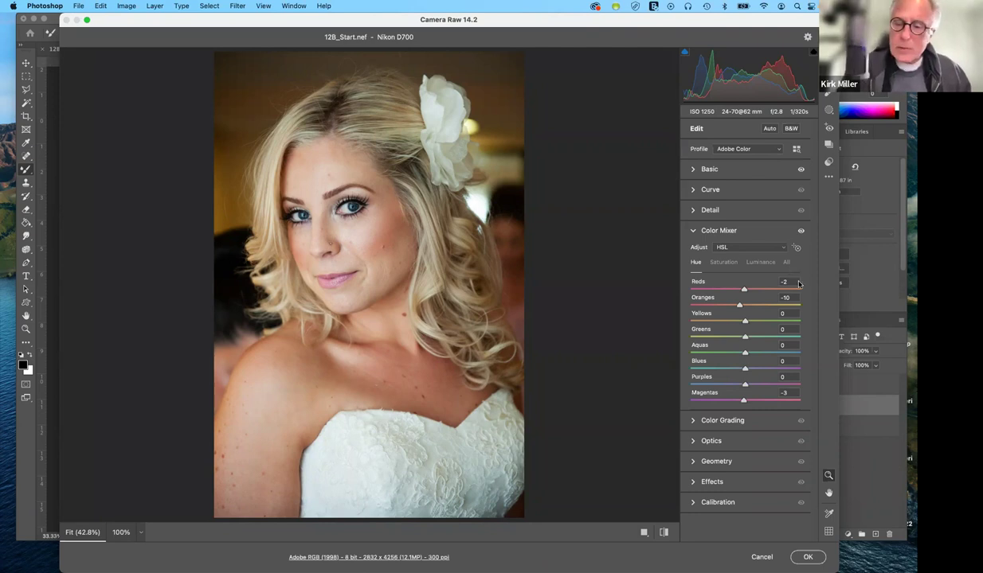
{"action": "left_click", "coordinate": [808, 558]}
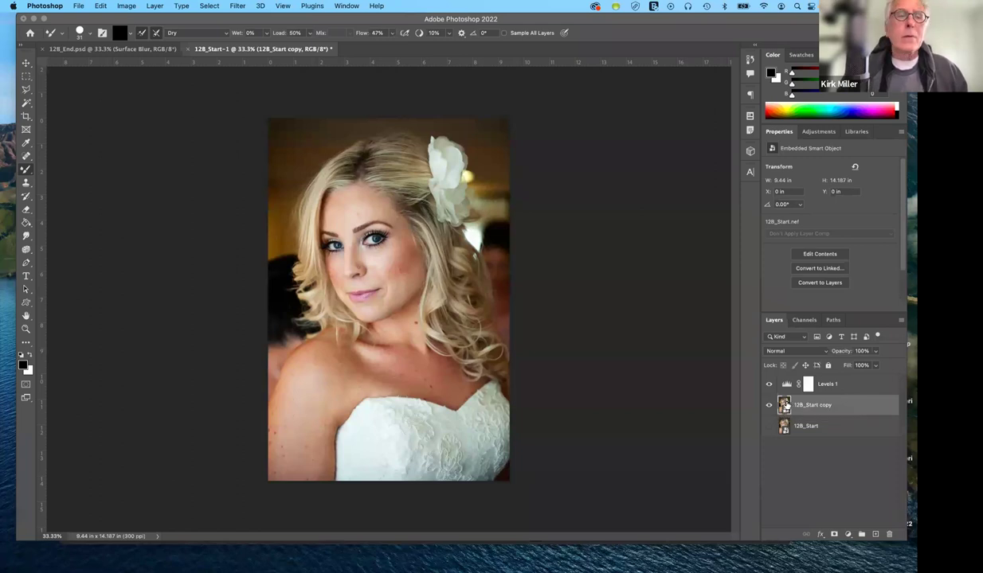
Step: Rasterize the 12B_Start copy smart object into a pixel layer
{"action": "left_click", "coordinate": [155, 7]}
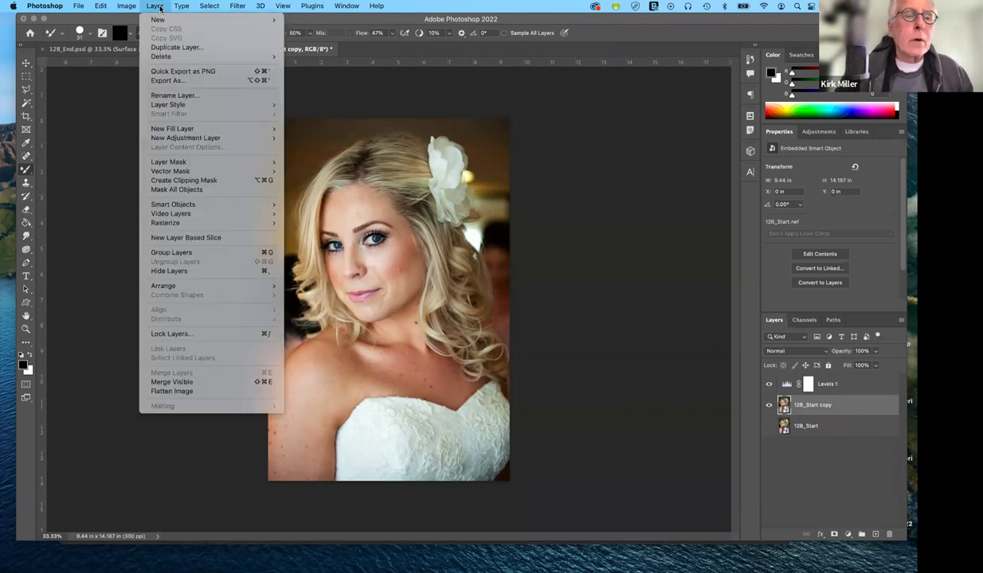
{"action": "key", "text": "Down"}
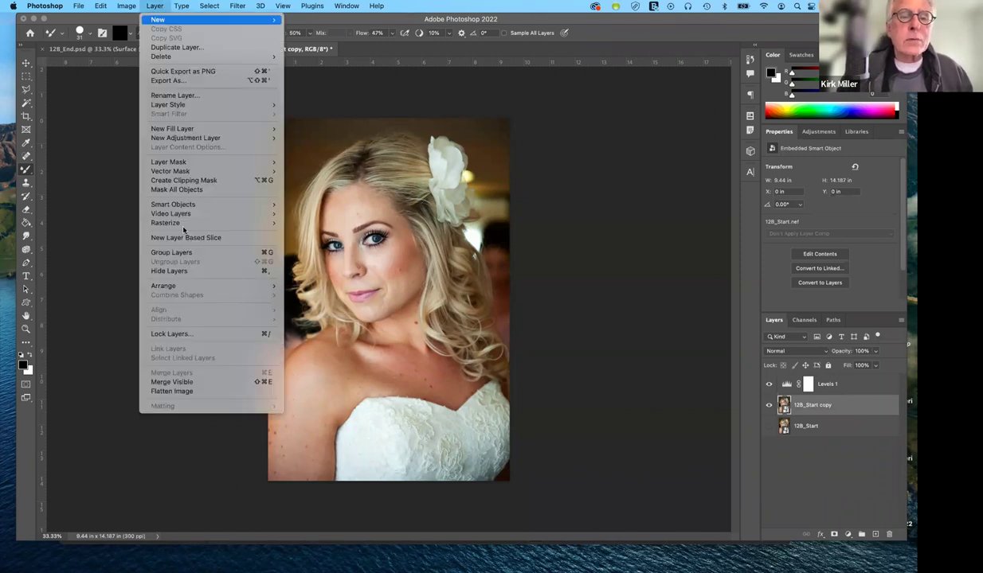
{"action": "mouse_move", "coordinate": [183, 223]}
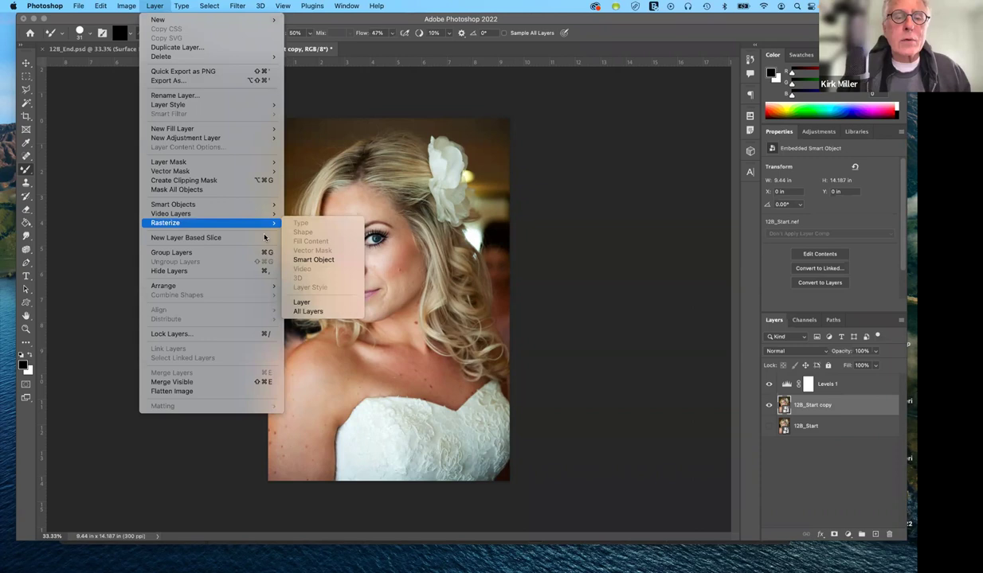
{"action": "left_click", "coordinate": [331, 261]}
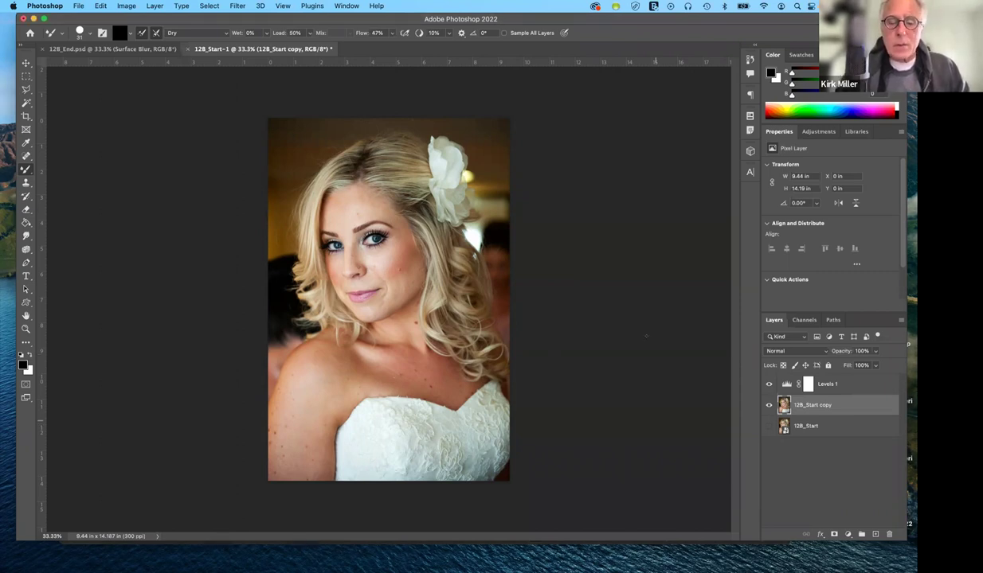
Step: Remove the raised mole on the bride's cheek with the Spot Healing Brush at size 45, working at 100% zoom
{"action": "key", "text": "super+plus"}
{"action": "key", "text": "super+plus"}
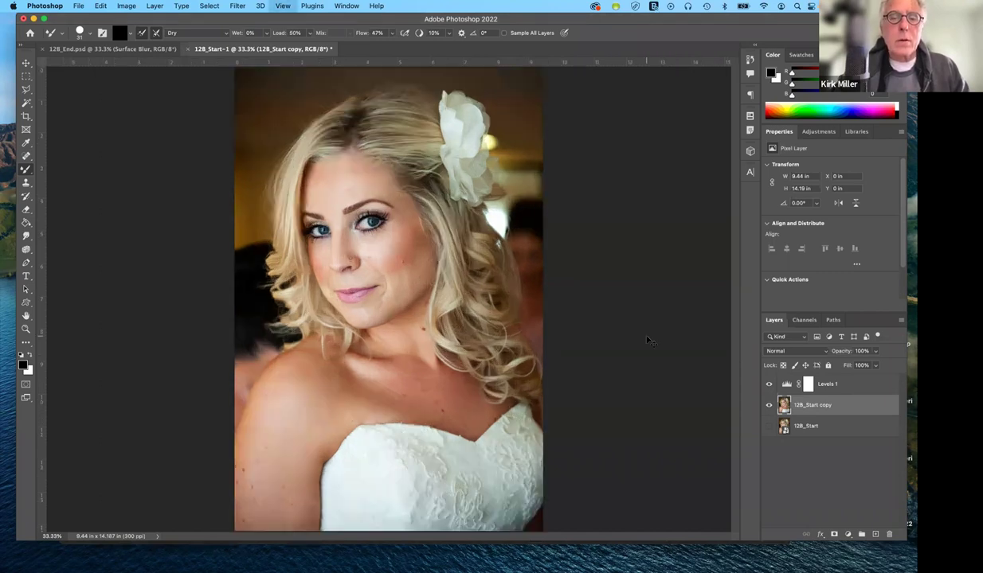
{"action": "key", "text": "super+plus"}
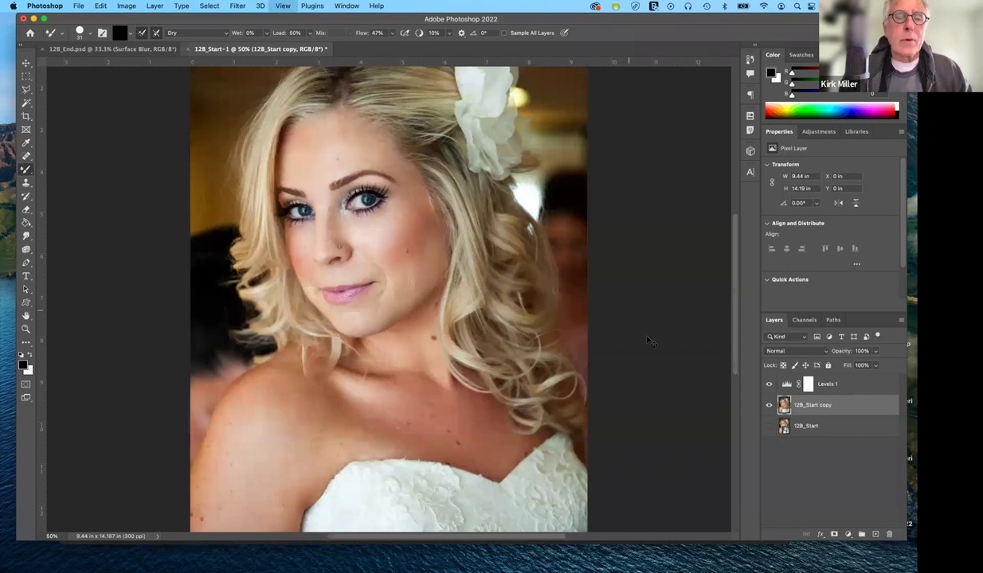
{"action": "key", "text": "super+plus"}
{"action": "key", "text": "super+plus"}
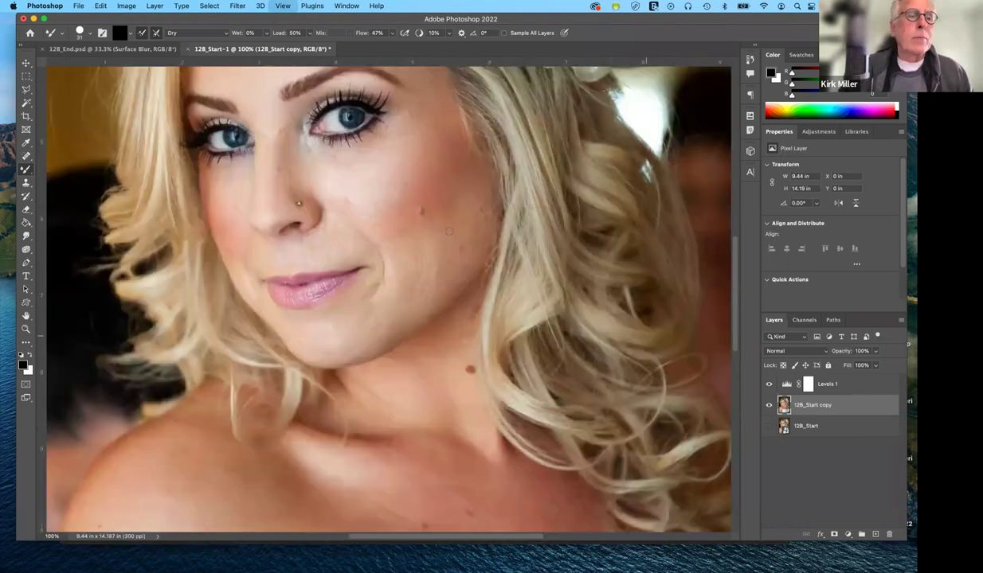
{"action": "left_click", "coordinate": [27, 156]}
{"action": "left_click", "coordinate": [27, 156]}
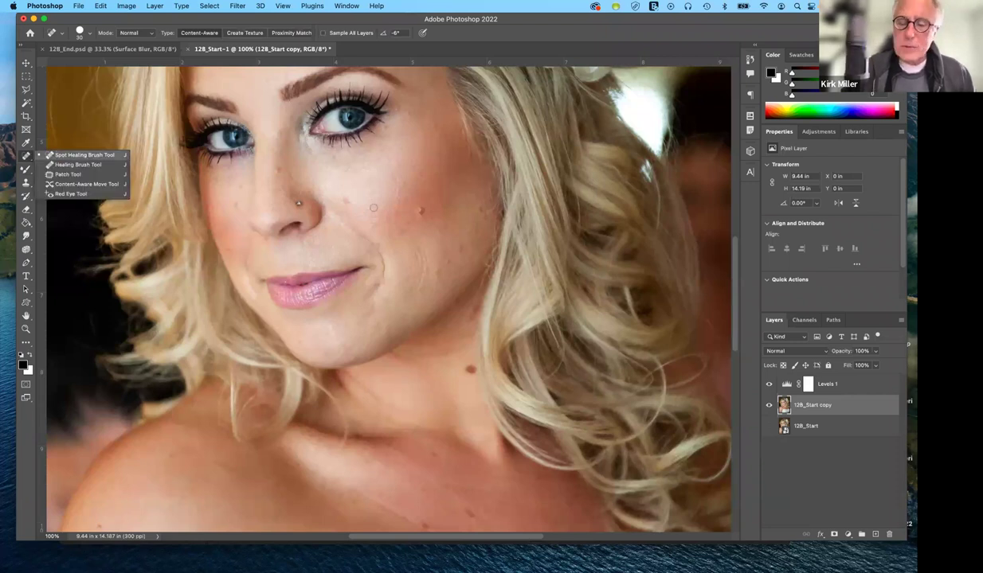
{"action": "left_click", "coordinate": [421, 209]}
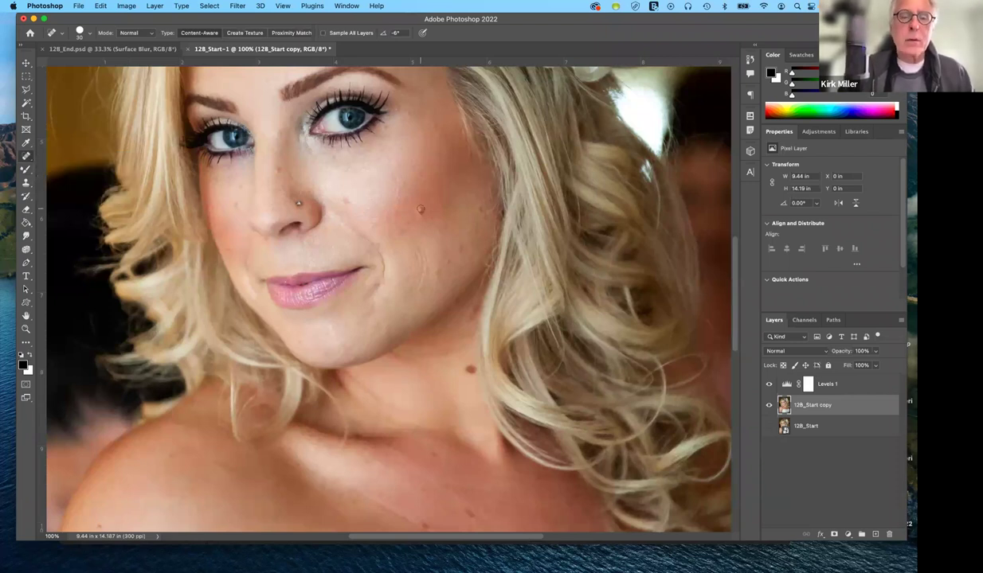
{"action": "key", "text": "bracketright"}
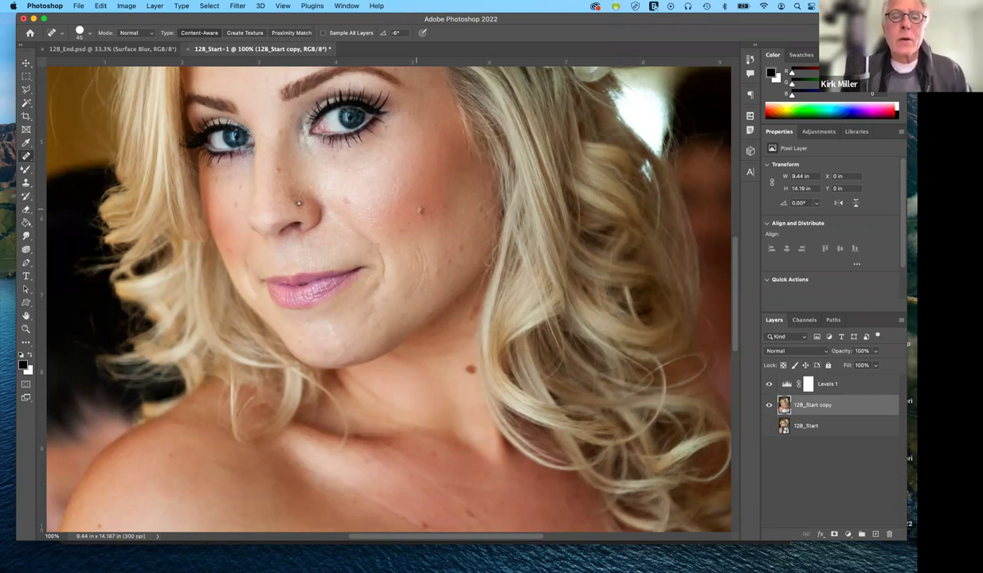
{"action": "left_click", "coordinate": [421, 211]}
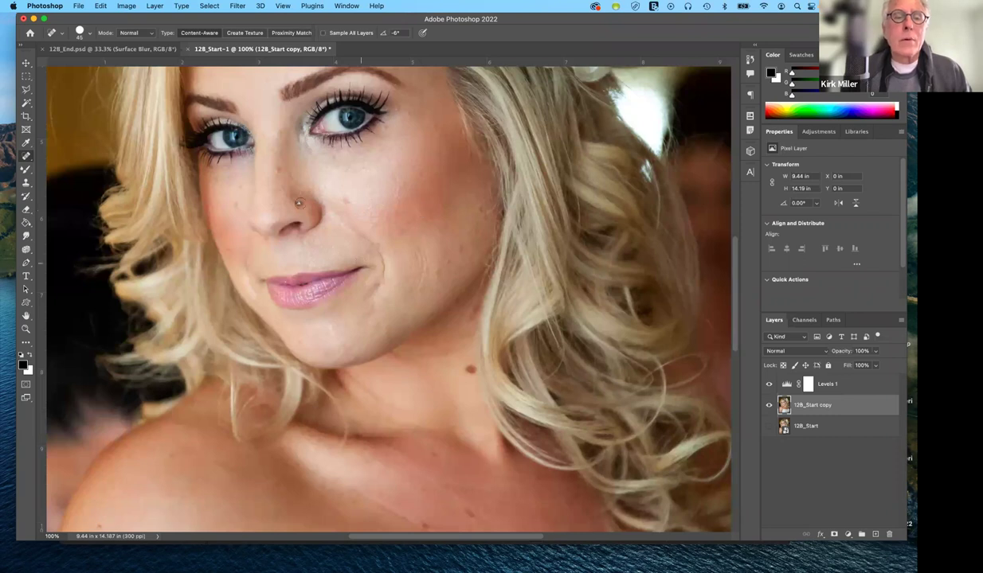
Step: Heal away the nose stud and the small spots on the nose and both cheeks
{"action": "left_click", "coordinate": [298, 202]}
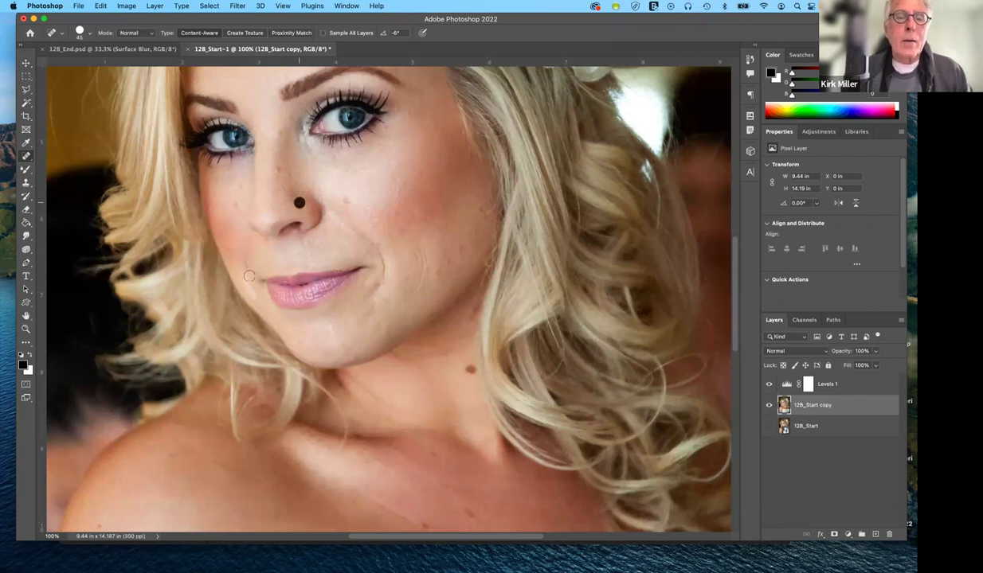
{"action": "left_click", "coordinate": [345, 201]}
{"action": "left_click", "coordinate": [280, 171]}
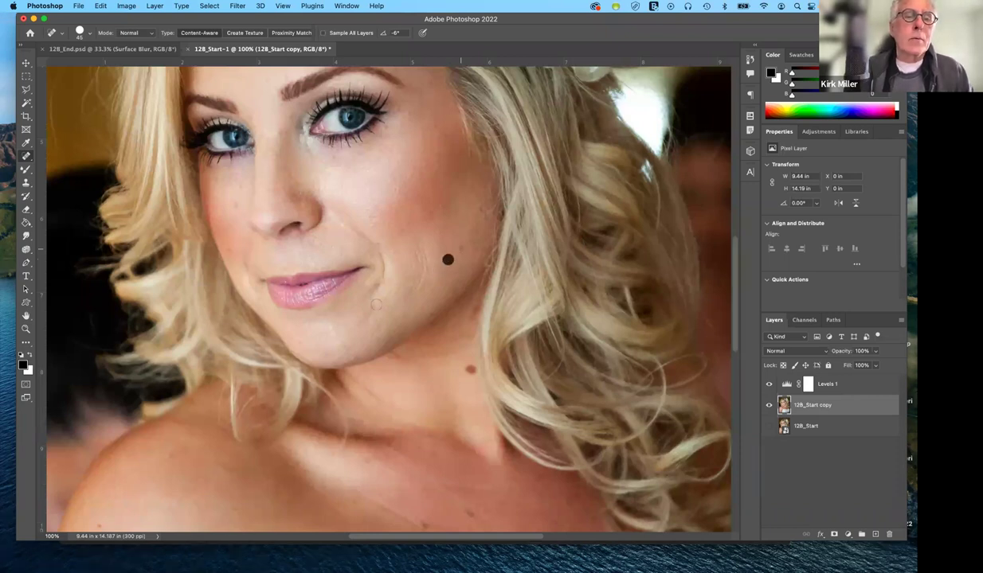
{"action": "left_click", "coordinate": [235, 204]}
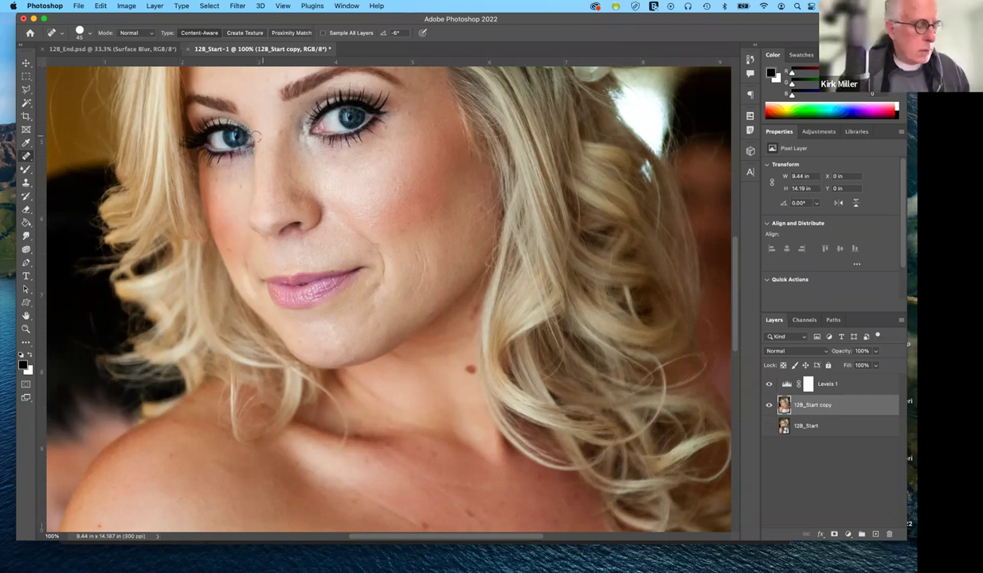
Step: Select the Dodge tool and set its soft round brush to 35 px
{"action": "left_click", "coordinate": [26, 237]}
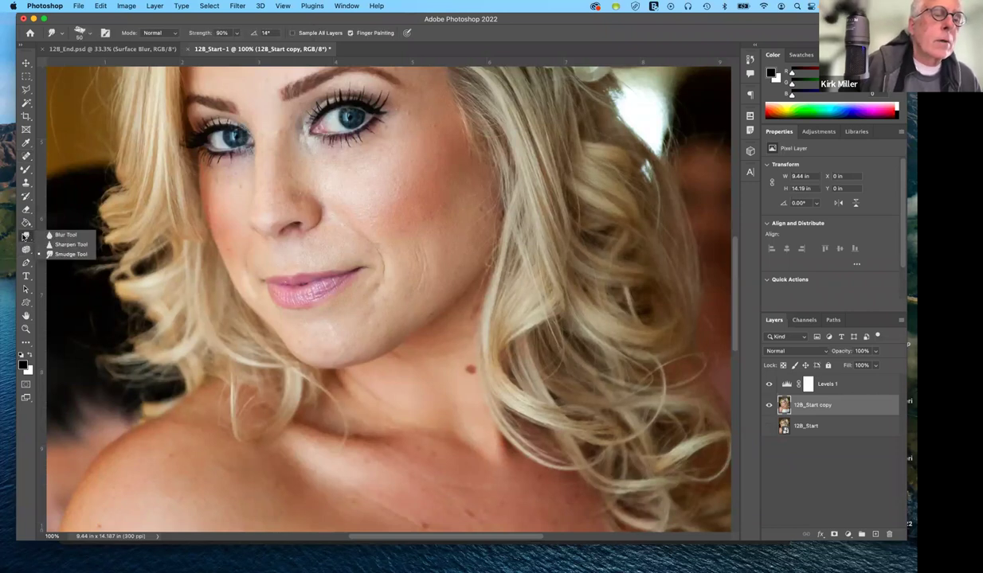
{"action": "left_click", "coordinate": [26, 236]}
{"action": "left_click", "coordinate": [27, 250]}
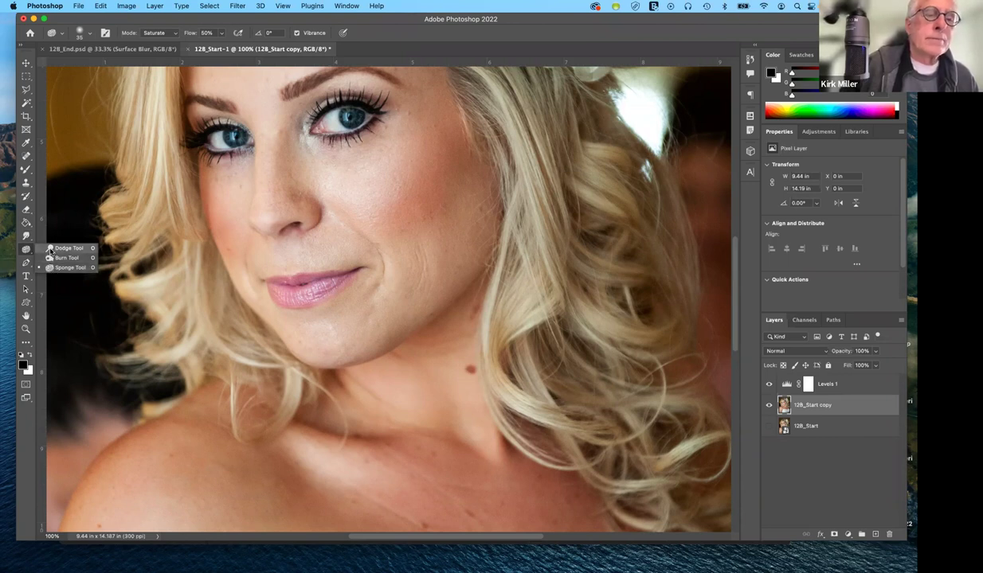
{"action": "left_click", "coordinate": [51, 248]}
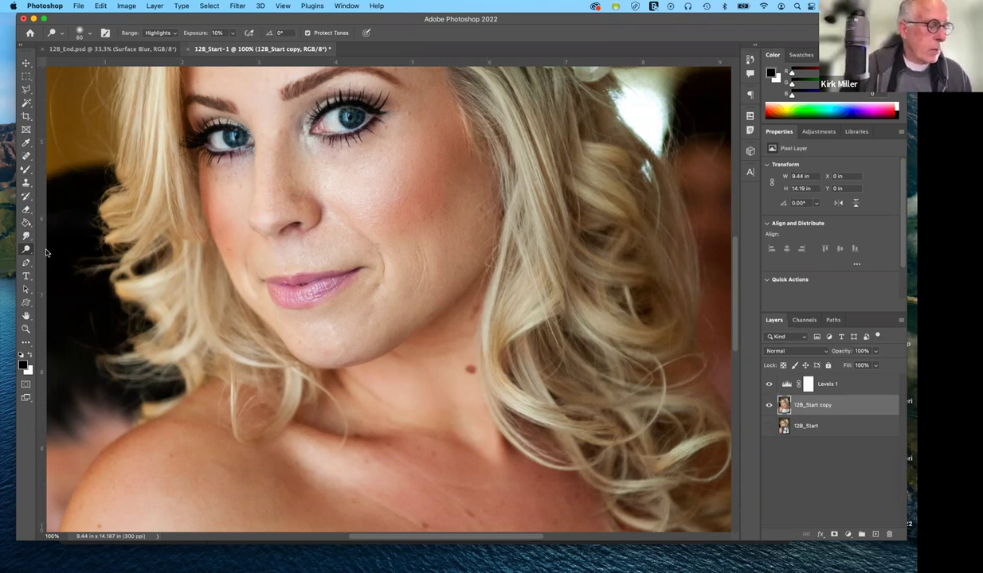
{"action": "left_click", "coordinate": [90, 35]}
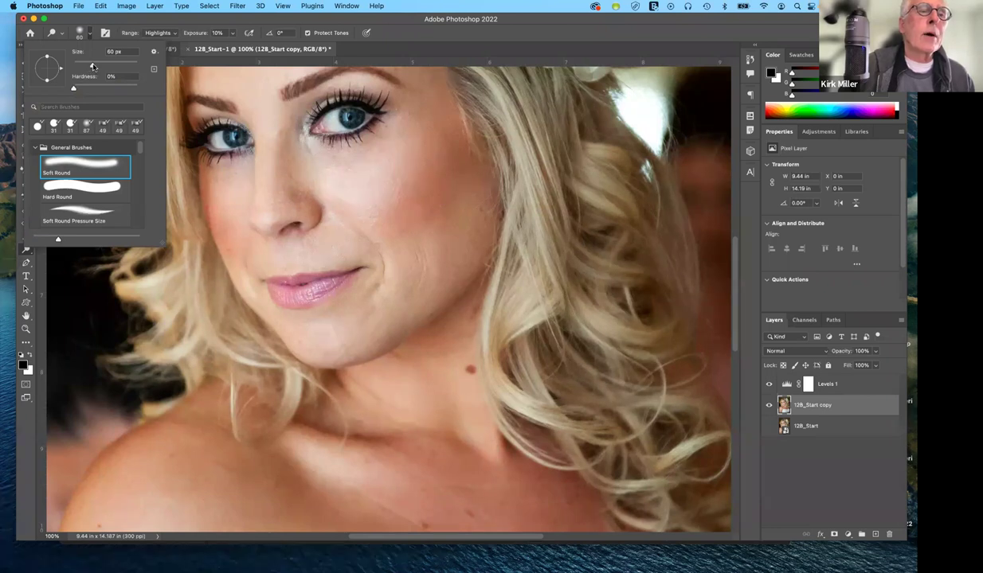
{"action": "left_click_drag", "start_coordinate": [92, 67], "coordinate": [87, 67]}
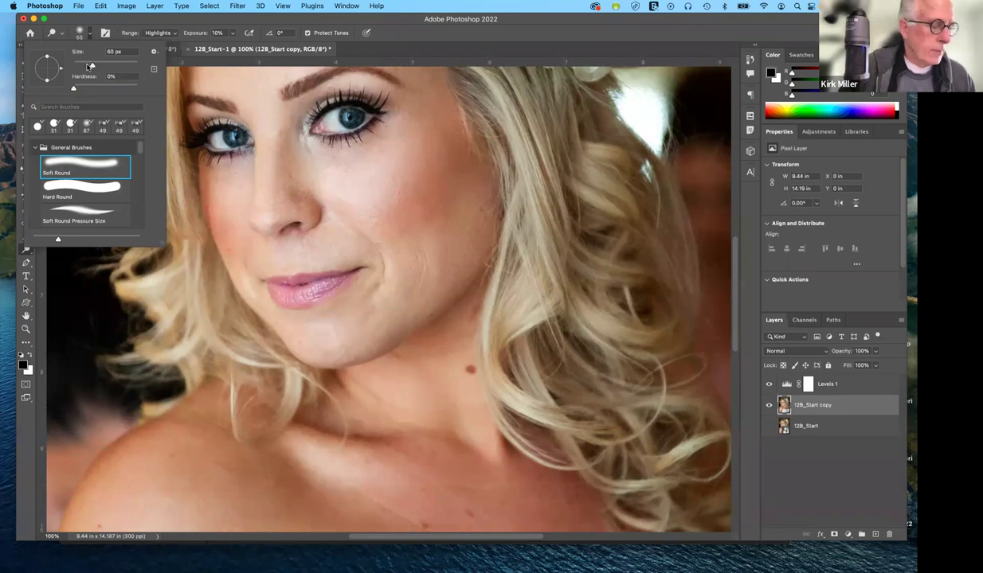
{"action": "mouse_move", "coordinate": [86, 67]}
{"action": "left_mouse_down"}
{"action": "mouse_move", "coordinate": [77, 71]}
{"action": "mouse_move", "coordinate": [85, 68]}
{"action": "left_mouse_up"}
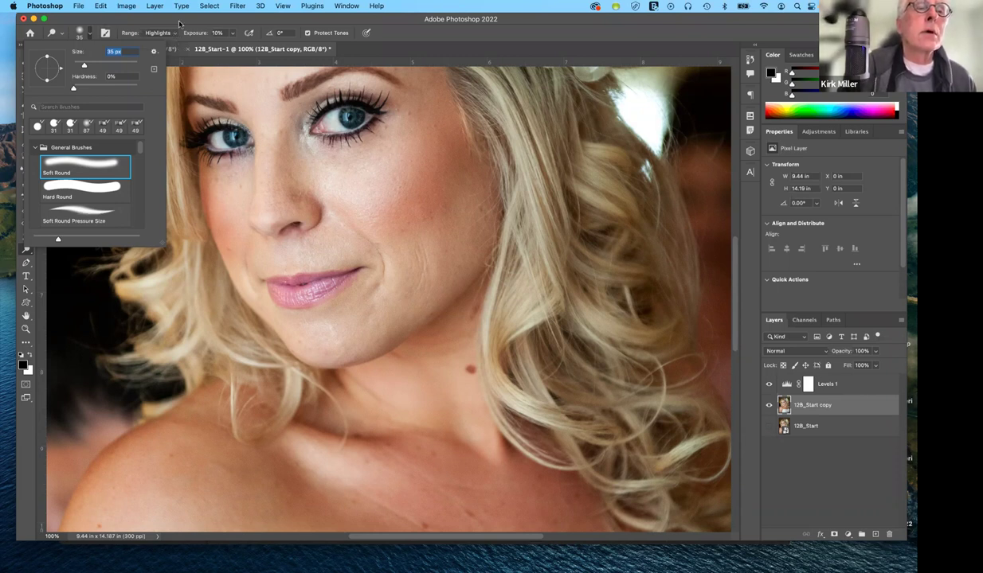
{"action": "left_click", "coordinate": [180, 23]}
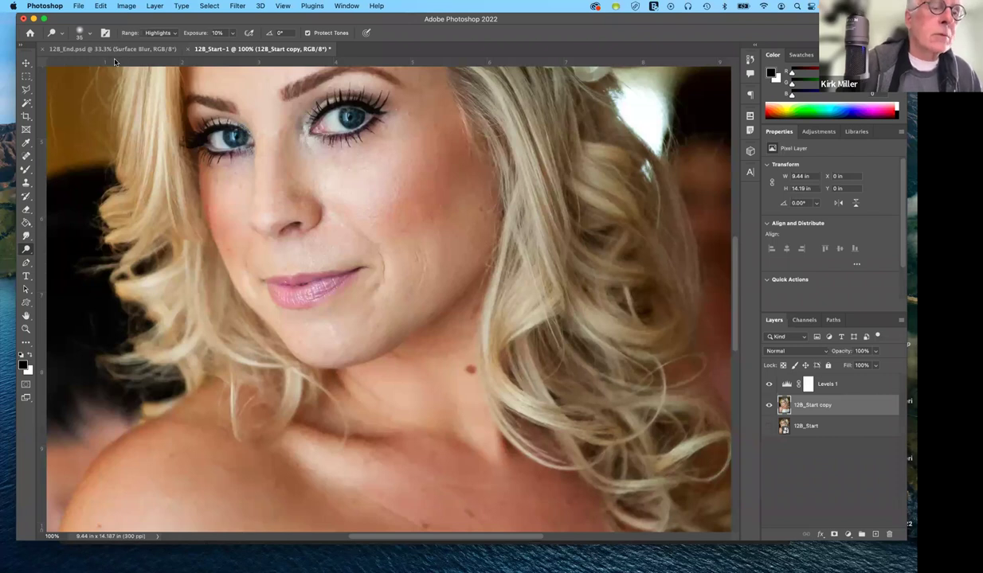
Step: Switch to the Sponge tool in Saturate mode and check its brush settings
{"action": "left_click", "coordinate": [26, 249]}
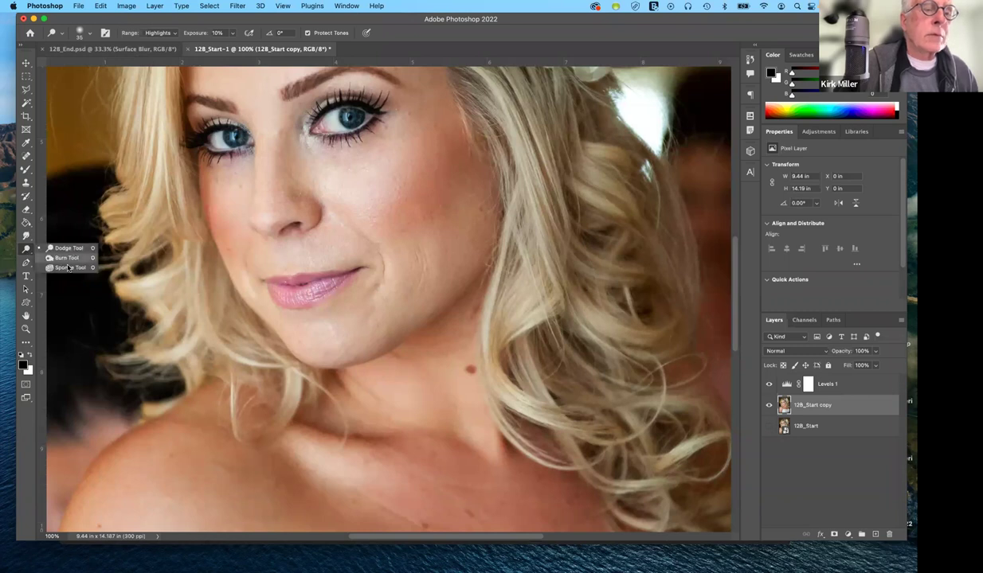
{"action": "left_click", "coordinate": [69, 268]}
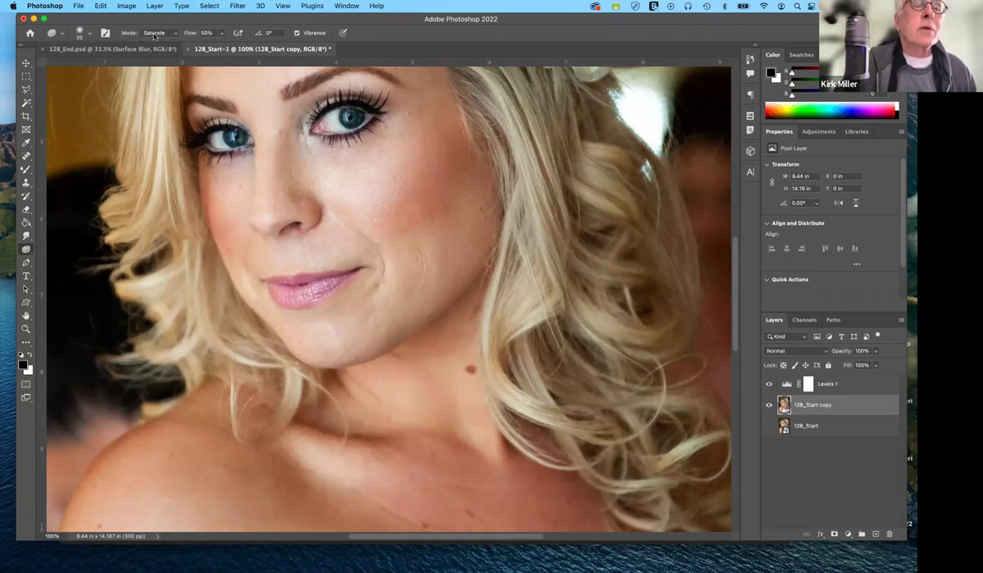
{"action": "left_click", "coordinate": [92, 36]}
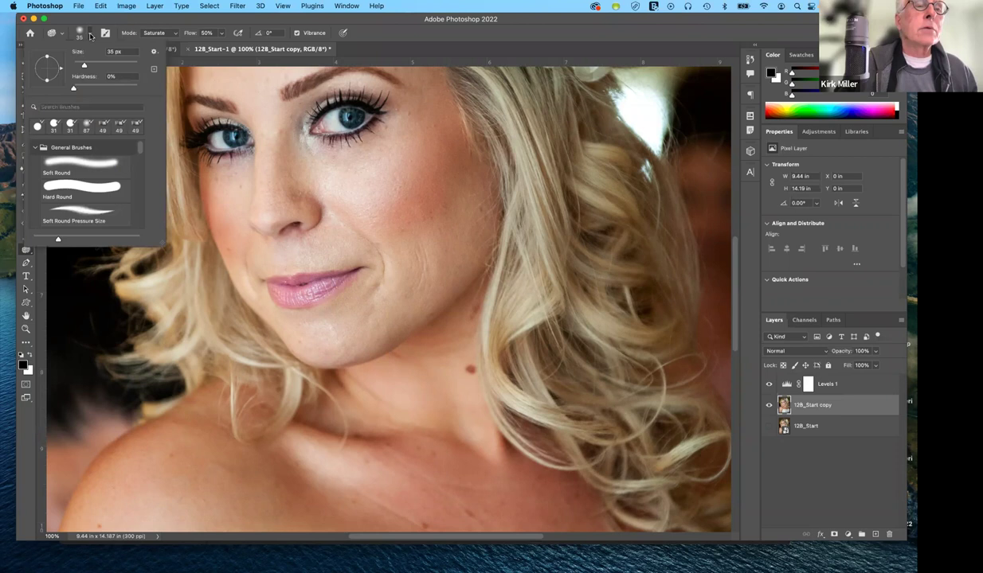
{"action": "left_click", "coordinate": [255, 182]}
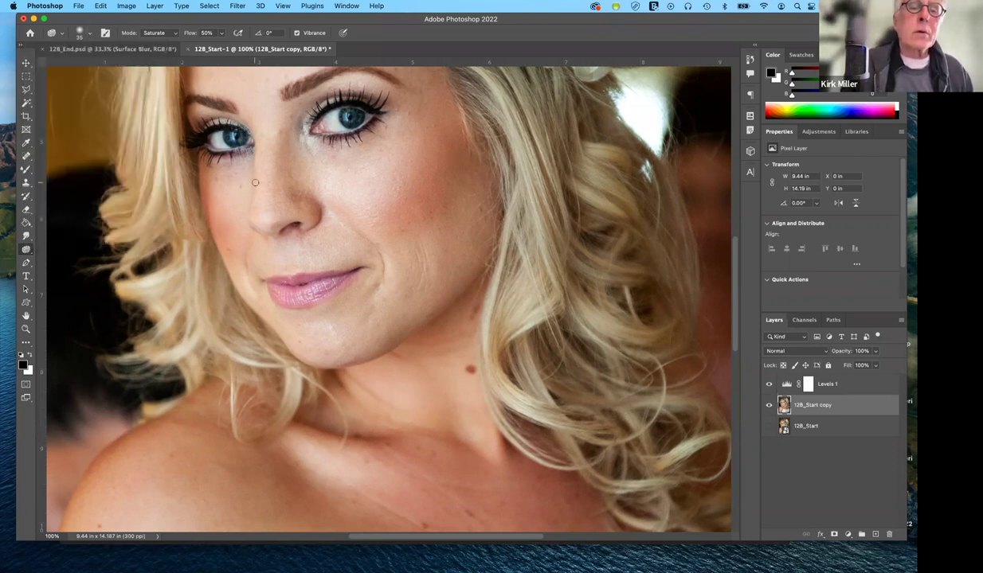
Step: Set the Dodge tool's soft round brush to 65 px, working close up on the bride's eyes
{"action": "scroll", "coordinate": [254, 181], "scroll_direction": "up", "scroll_amount": 2}
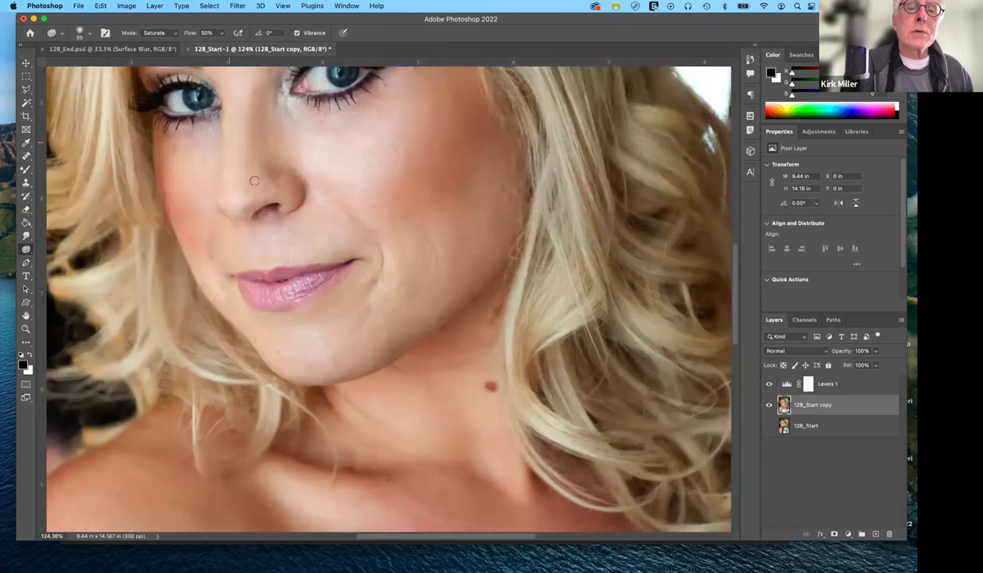
{"action": "scroll", "coordinate": [254, 181], "scroll_direction": "up", "scroll_amount": 5}
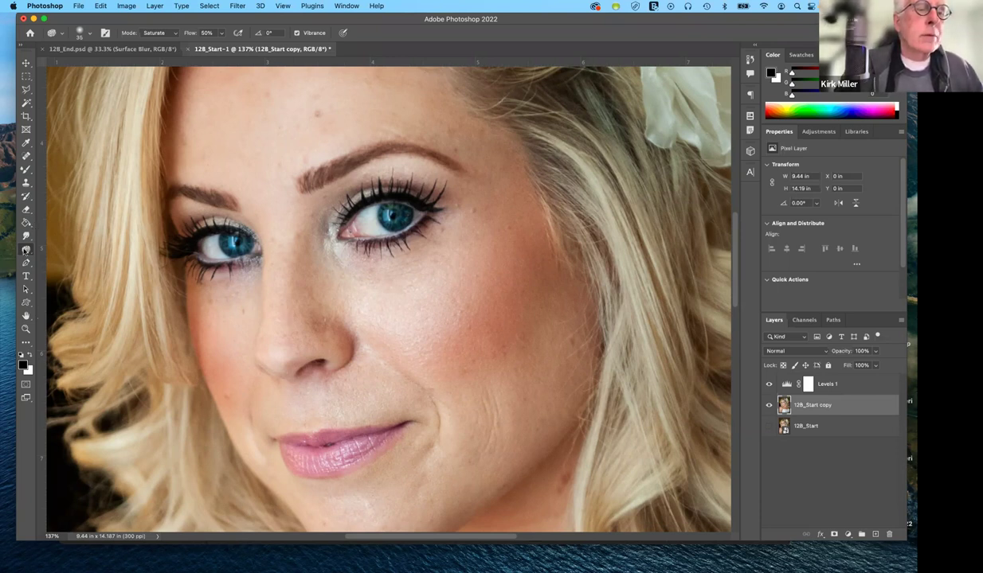
{"action": "right_click", "coordinate": [25, 250]}
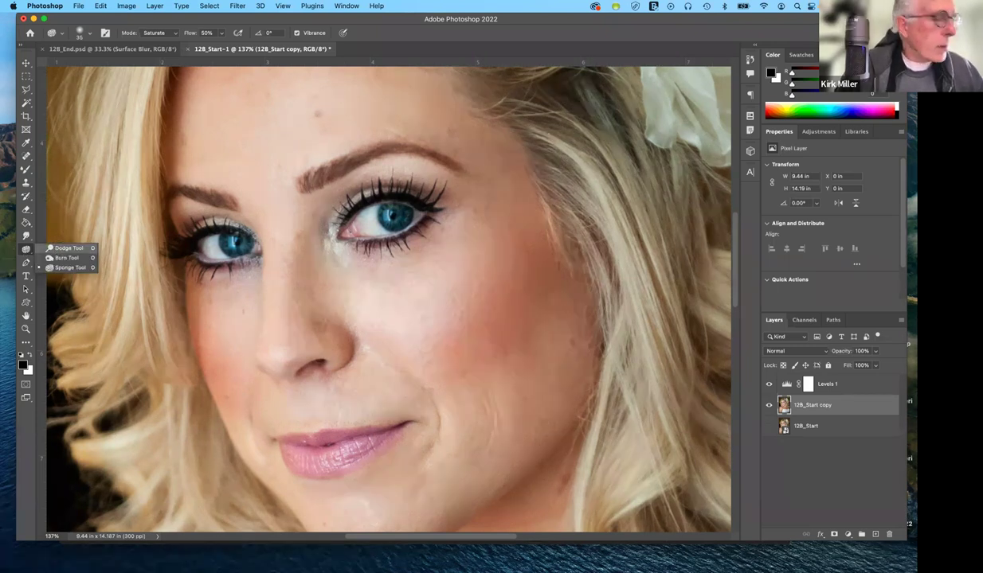
{"action": "left_click", "coordinate": [68, 247]}
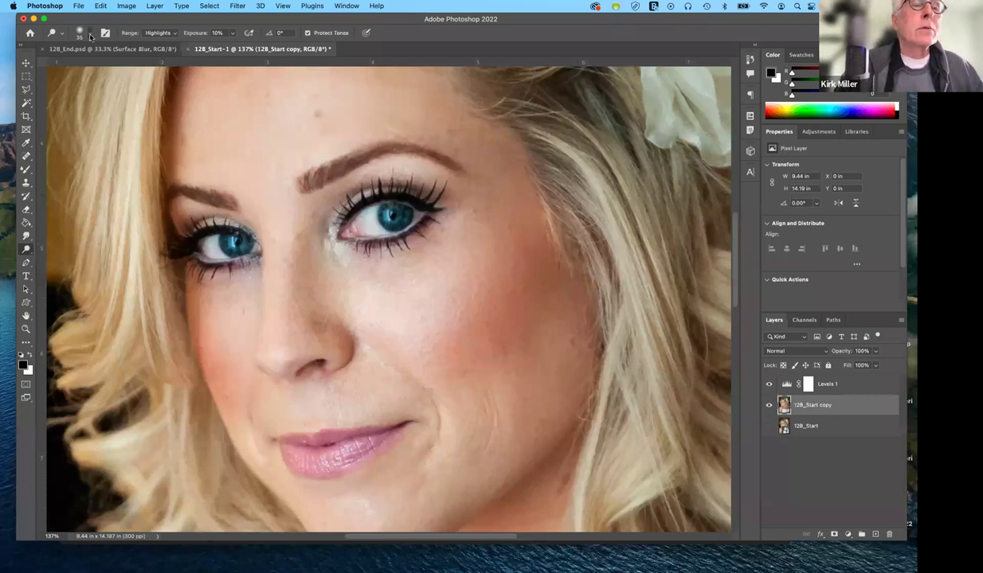
{"action": "left_click", "coordinate": [90, 37]}
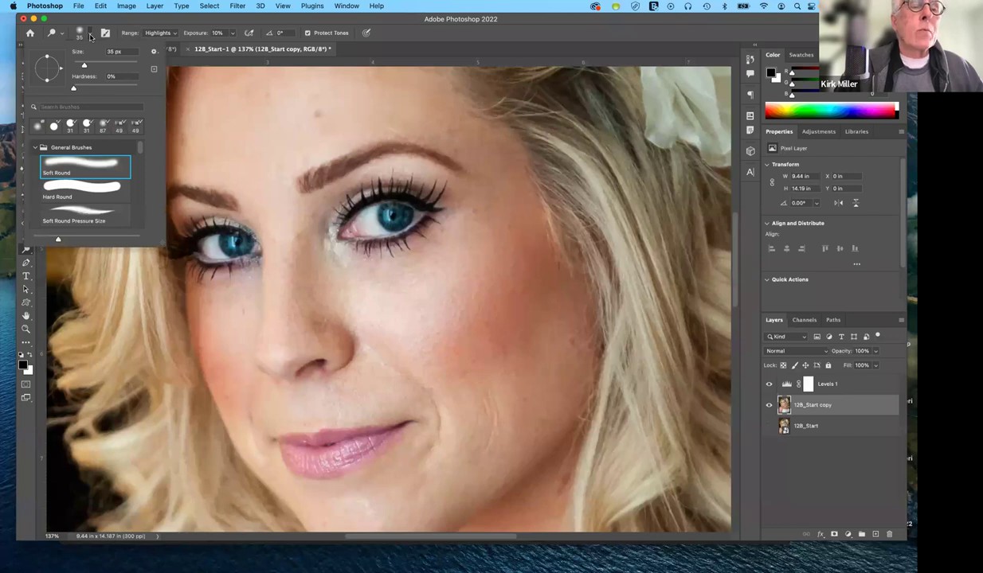
{"action": "left_click_drag", "start_coordinate": [84, 69], "coordinate": [86, 68]}
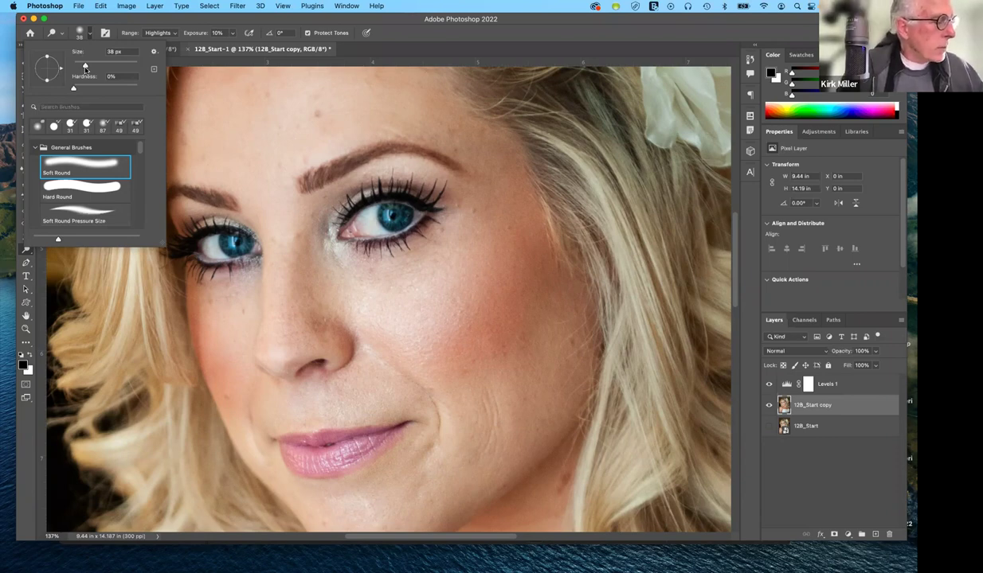
{"action": "left_click_drag", "start_coordinate": [85, 70], "coordinate": [94, 69]}
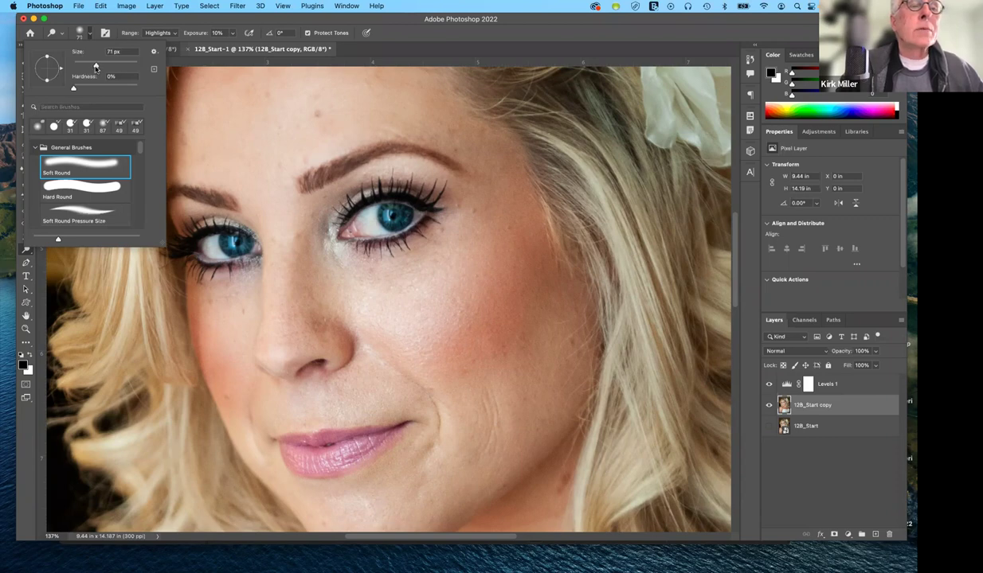
{"action": "left_click_drag", "start_coordinate": [96, 68], "coordinate": [92, 68]}
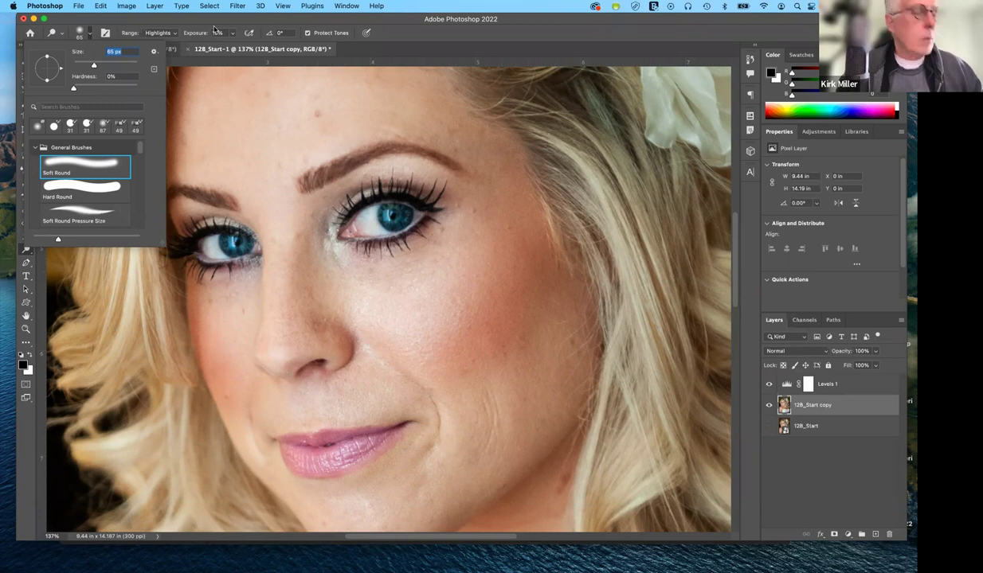
{"action": "left_click", "coordinate": [207, 50]}
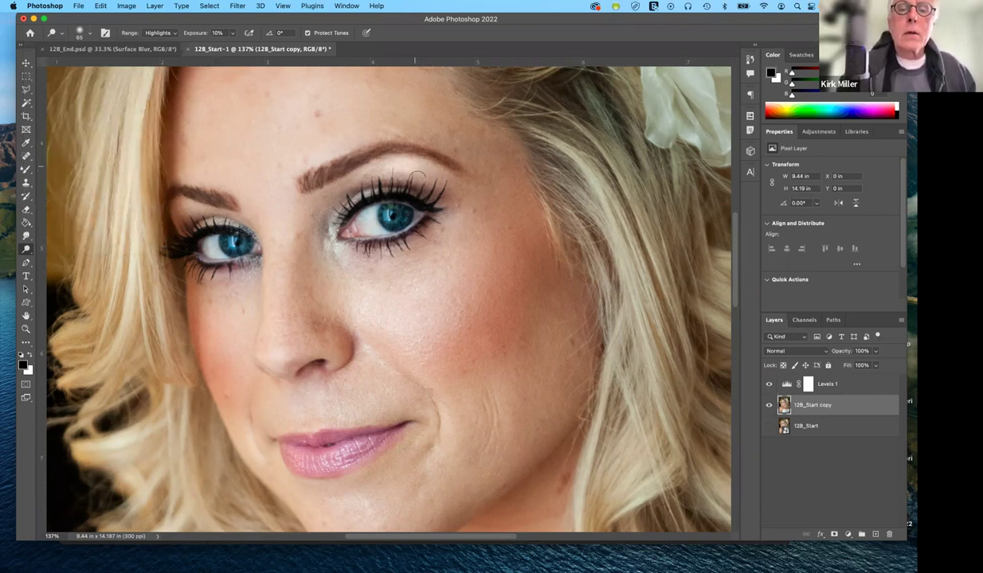
Step: Dodge the skin below the eyebrow with the 65 px brush and the whites of both eyes with a 40 to 45 px brush
{"action": "left_click_drag", "start_coordinate": [388, 176], "coordinate": [375, 169]}
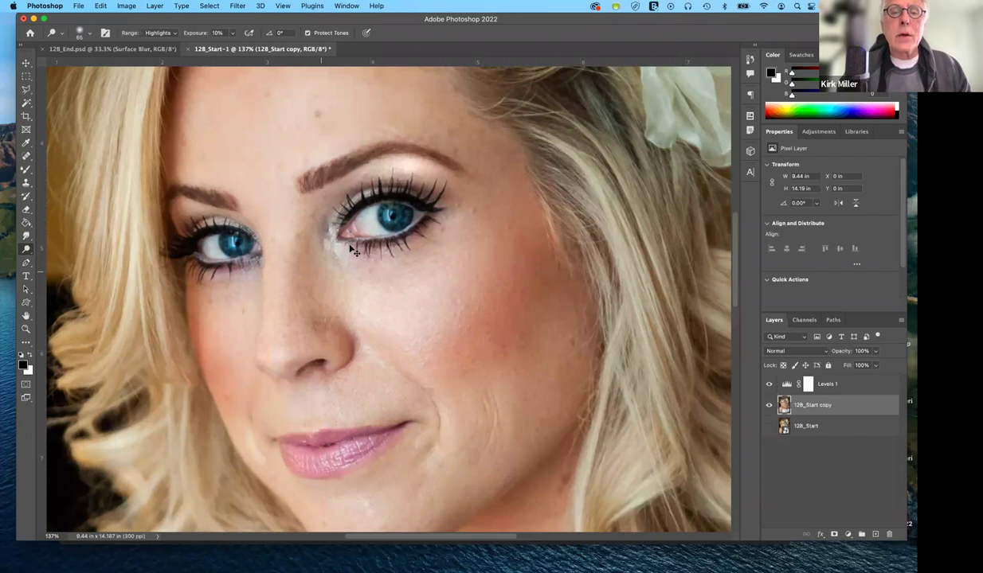
{"action": "key", "text": "super+z"}
{"action": "key", "text": "super+z"}
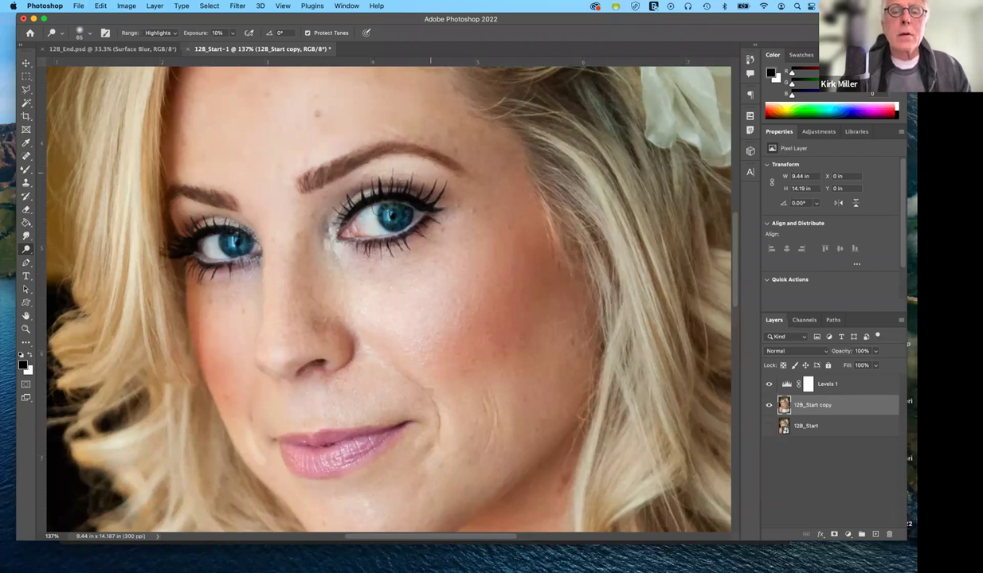
{"action": "key", "text": "shift+super+z"}
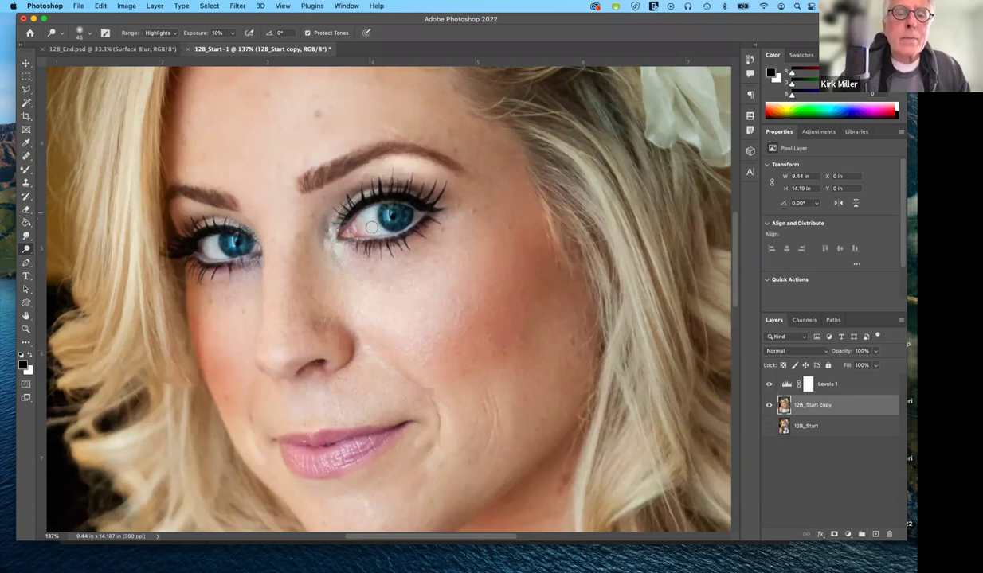
{"action": "mouse_move", "coordinate": [350, 222]}
{"action": "left_mouse_down"}
{"action": "mouse_move", "coordinate": [367, 213]}
{"action": "mouse_move", "coordinate": [355, 215]}
{"action": "mouse_move", "coordinate": [368, 230]}
{"action": "mouse_move", "coordinate": [355, 217]}
{"action": "left_mouse_up"}
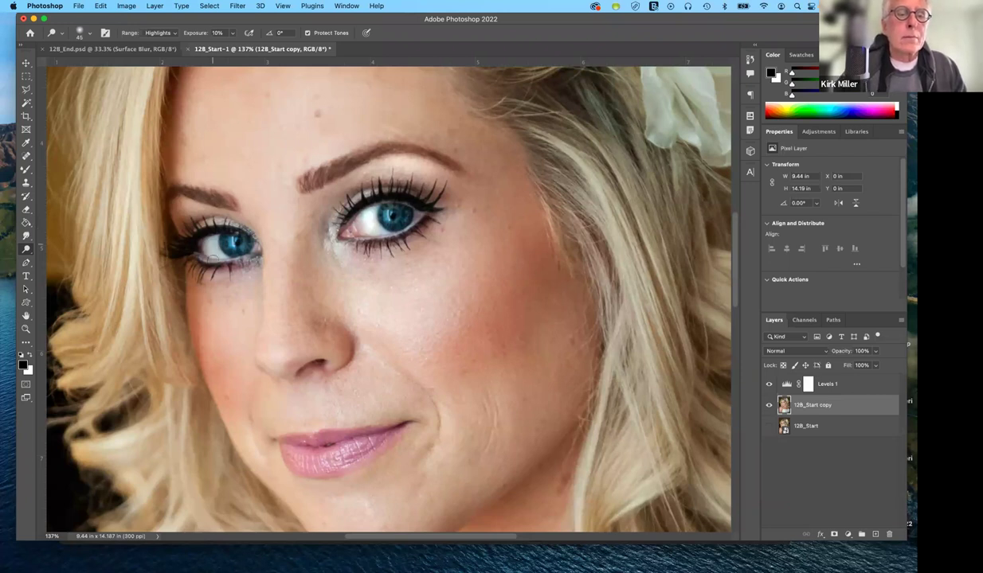
{"action": "left_click_drag", "start_coordinate": [212, 258], "coordinate": [205, 248]}
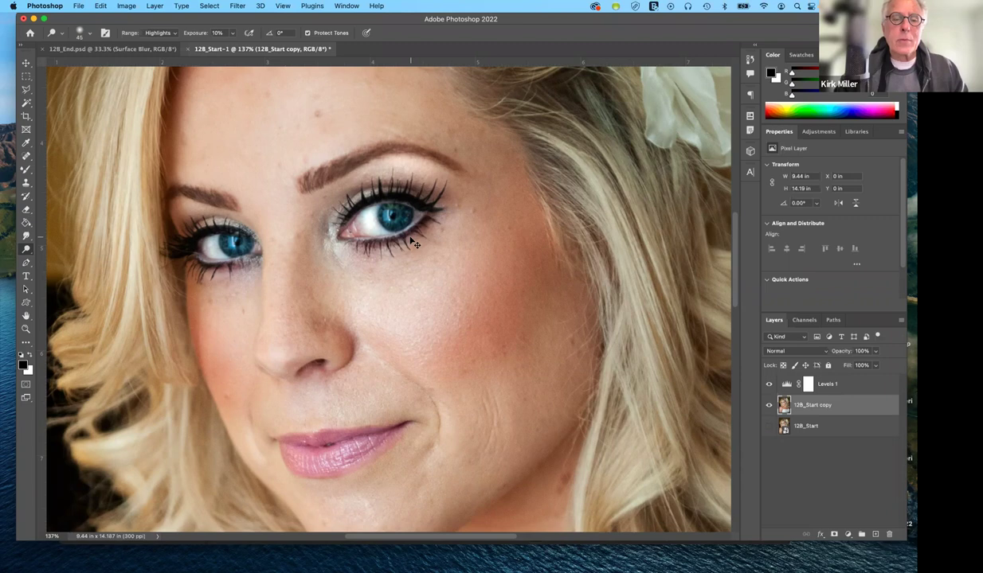
Step: Start a Color Range selection on the 12B_Start copy layer with Detect Faces enabled, keeping the dialog clear of the face
{"action": "key", "text": "super+minus"}
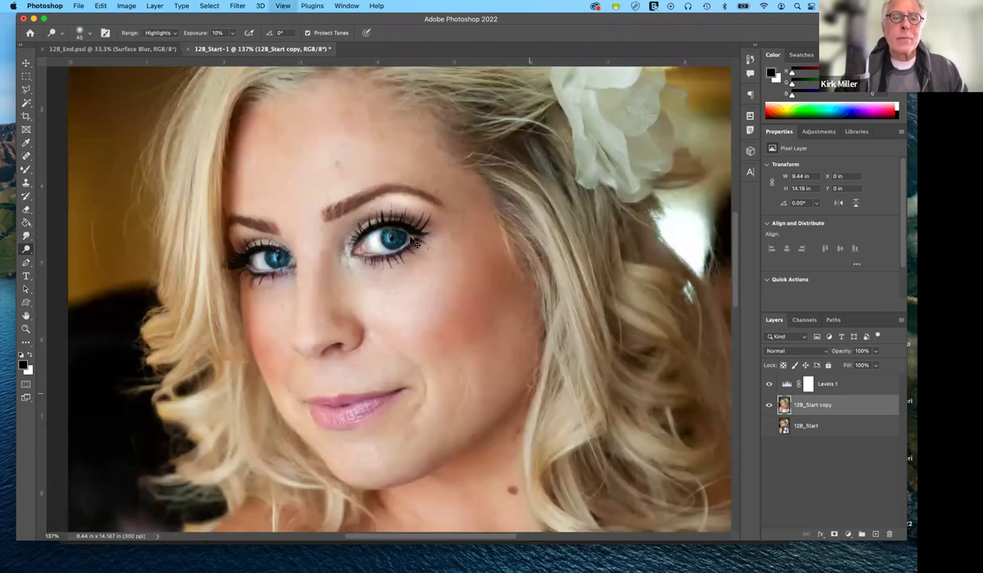
{"action": "key", "text": "super+minus"}
{"action": "key", "text": "super+minus"}
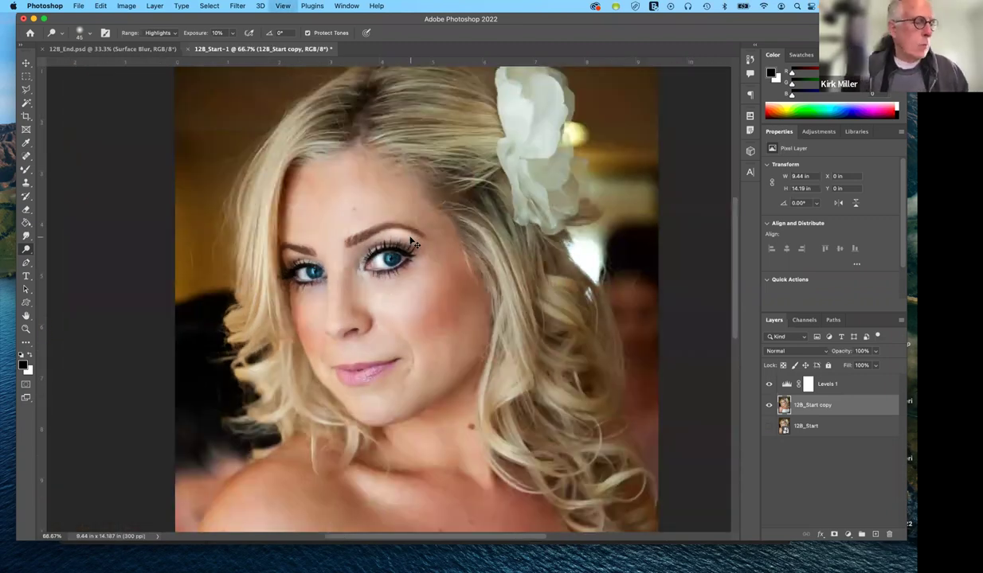
{"action": "key", "text": "super+minus"}
{"action": "key", "text": "super+minus"}
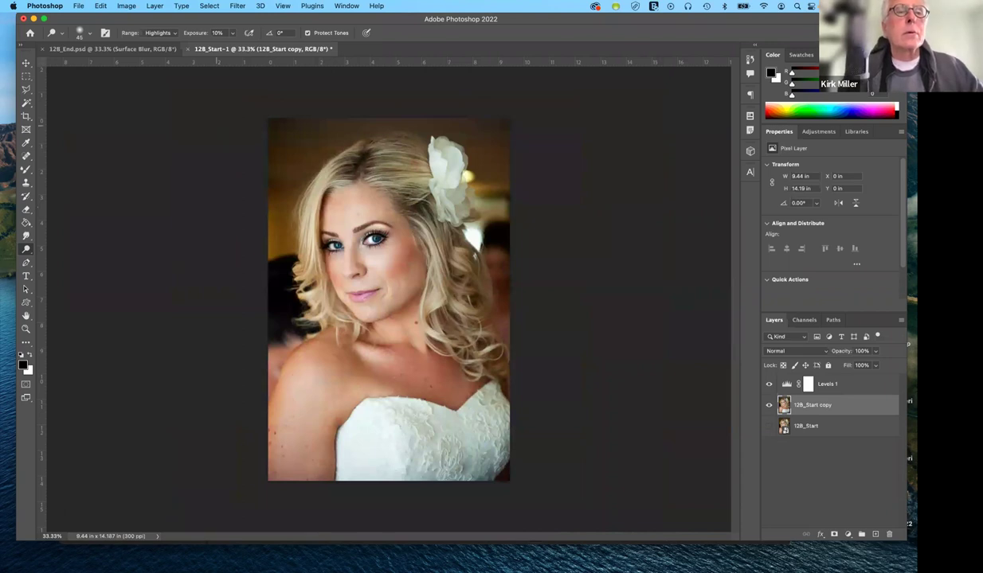
{"action": "left_click", "coordinate": [209, 6]}
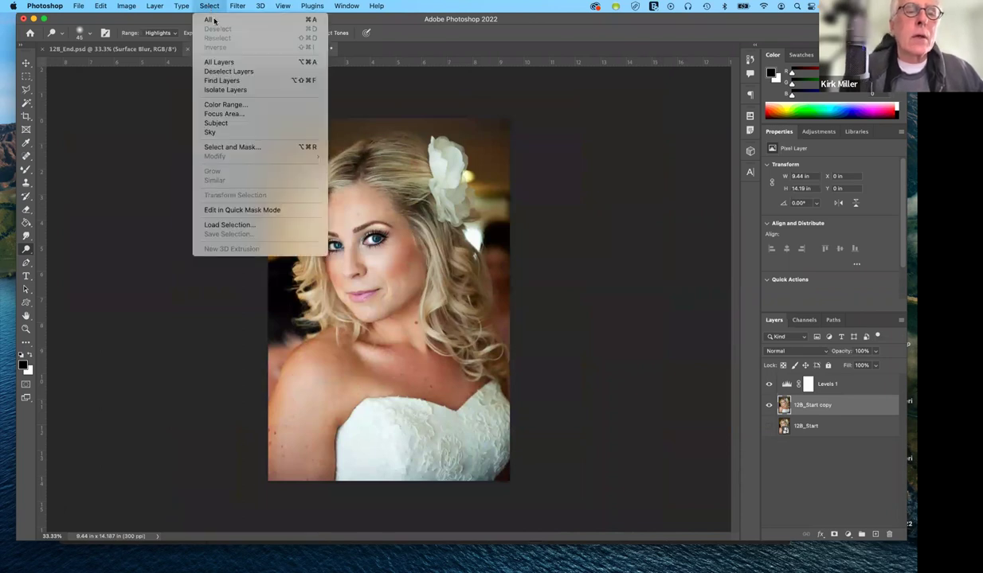
{"action": "left_click", "coordinate": [255, 104]}
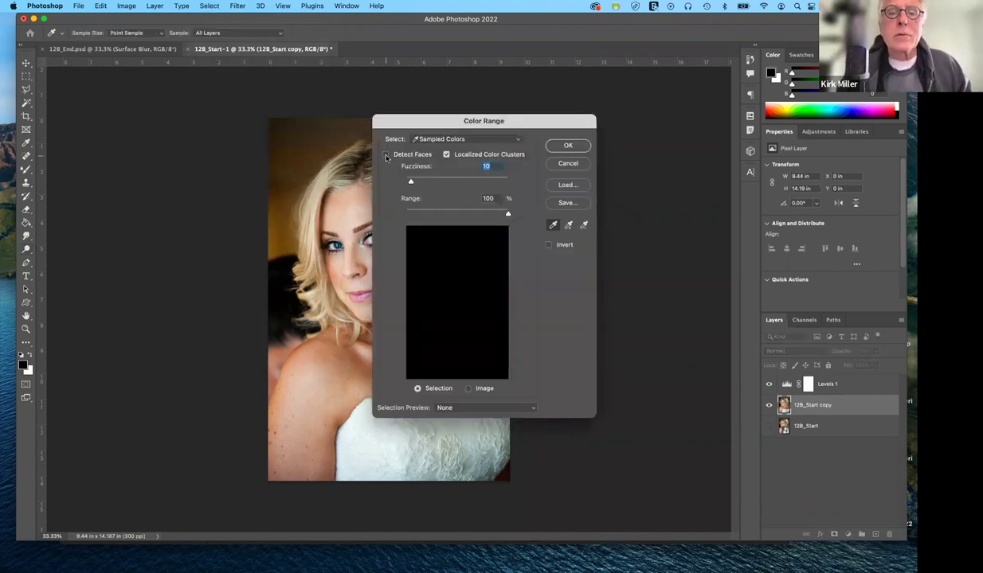
{"action": "left_click", "coordinate": [386, 155]}
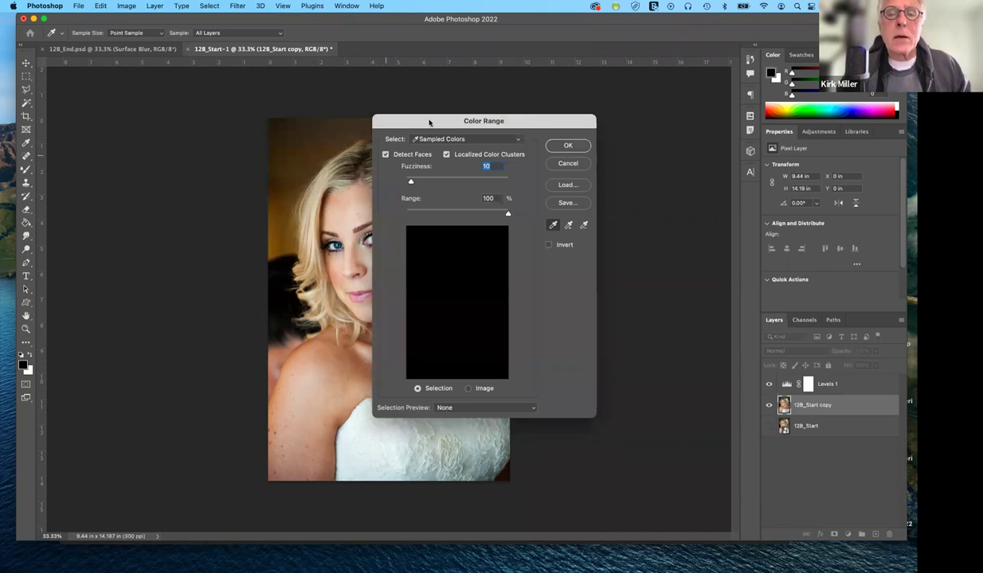
{"action": "left_click_drag", "start_coordinate": [458, 121], "coordinate": [491, 109]}
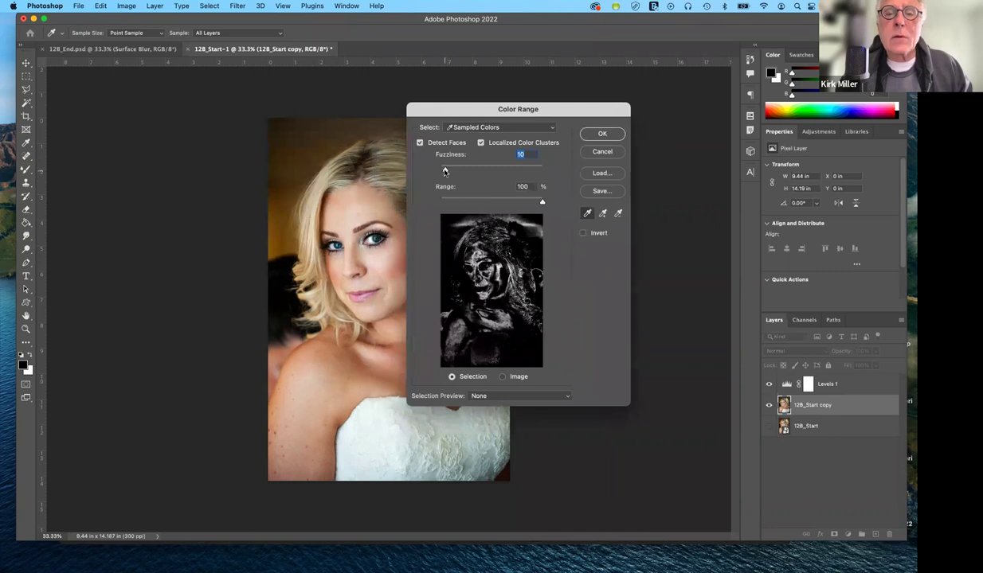
Step: Try different Fuzziness values for the skin-tone selection and settle on 10
{"action": "key", "text": "Down"}
{"action": "key", "text": "Up"}
{"action": "key", "text": "Up"}
{"action": "key", "text": "Up"}
{"action": "key", "text": "Up"}
{"action": "key", "text": "Up"}
{"action": "key", "text": "Up"}
{"action": "key", "text": "Up"}
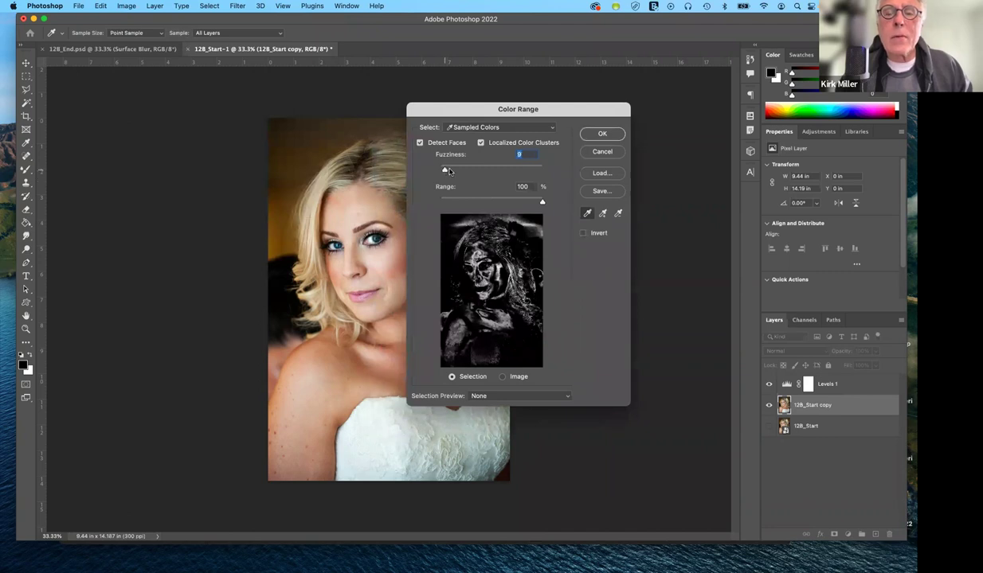
{"action": "key", "text": "Up"}
{"action": "key", "text": "Up"}
{"action": "key", "text": "Up"}
{"action": "key", "text": "Up"}
{"action": "key", "text": "Up"}
{"action": "key", "text": "Up"}
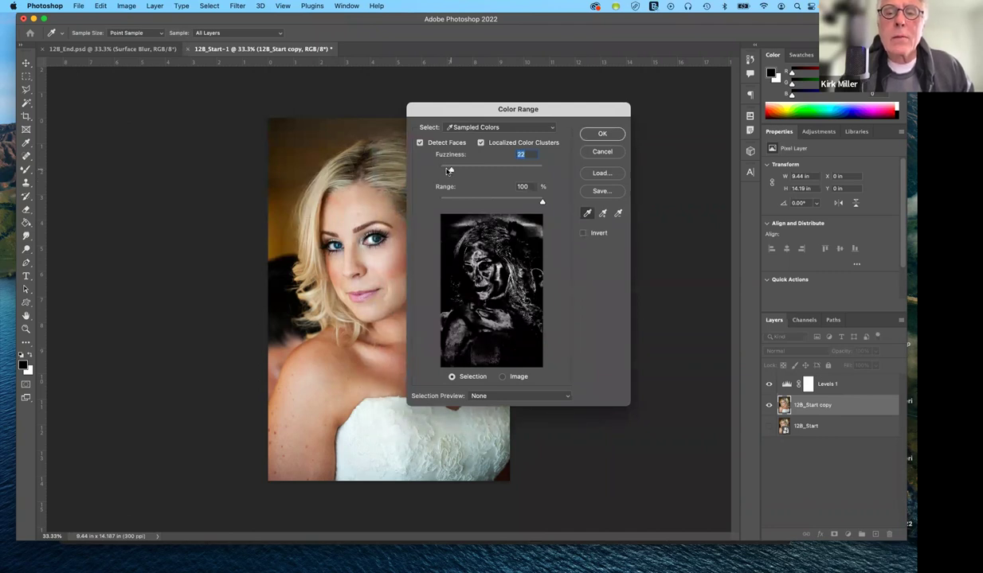
{"action": "left_click_drag", "start_coordinate": [448, 170], "coordinate": [446, 170]}
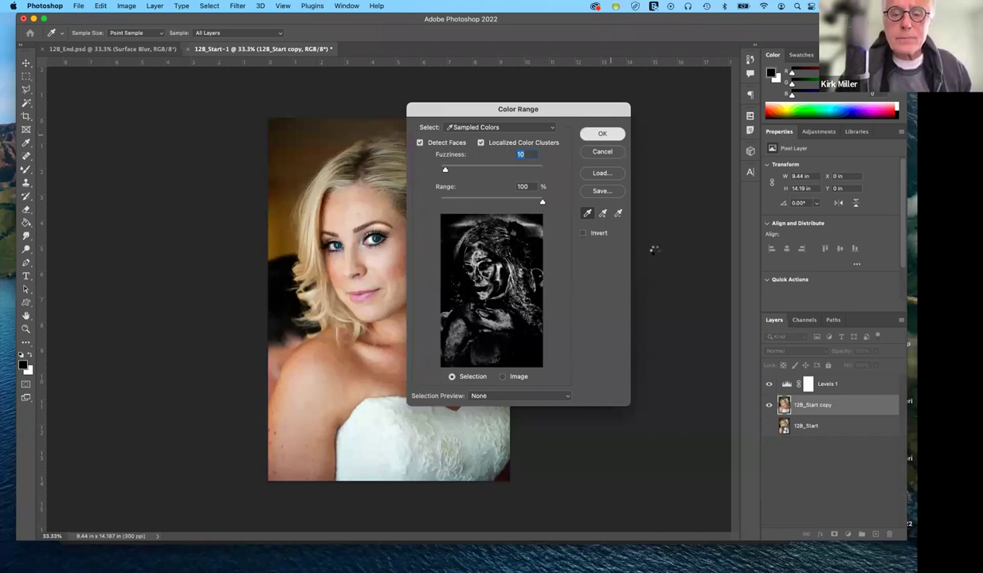
Step: Apply the Color Range selection with Fuzziness 10 and undo it
{"action": "key", "text": "Return"}
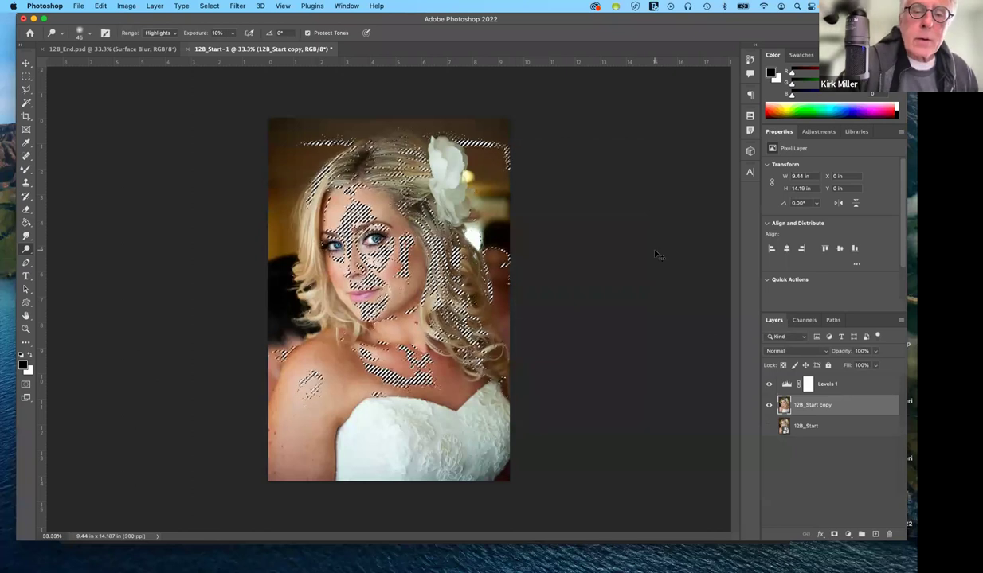
{"action": "key", "text": "super+z"}
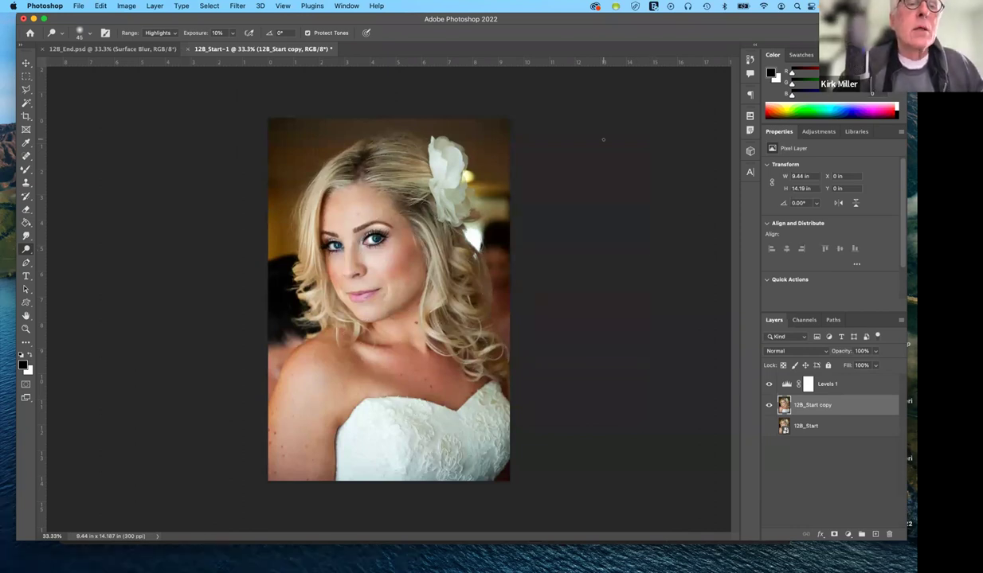
Step: Reopen Color Range on the 12B_Start copy layer and switch the preview to Image and back to Selection
{"action": "left_click", "coordinate": [209, 6]}
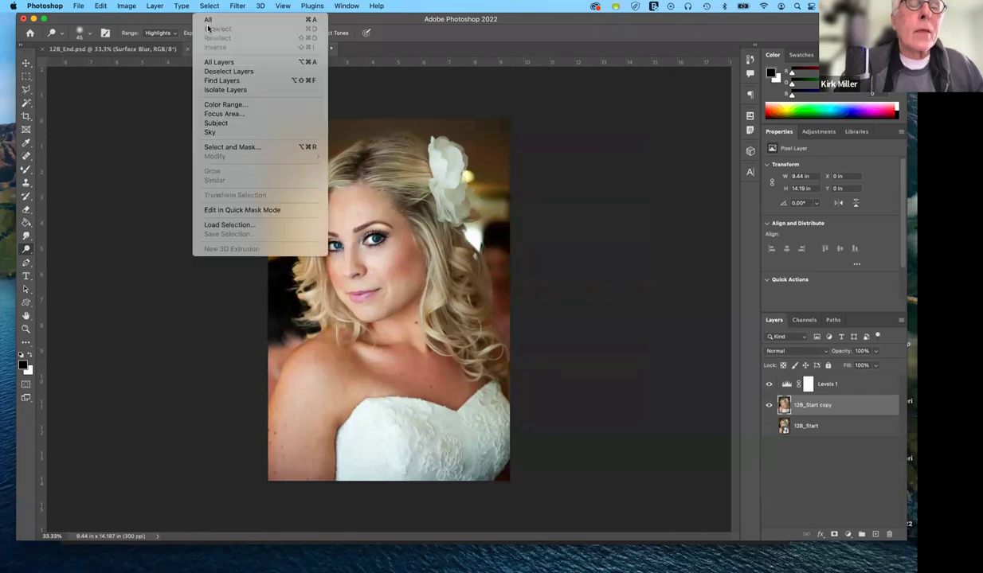
{"action": "left_click", "coordinate": [234, 106]}
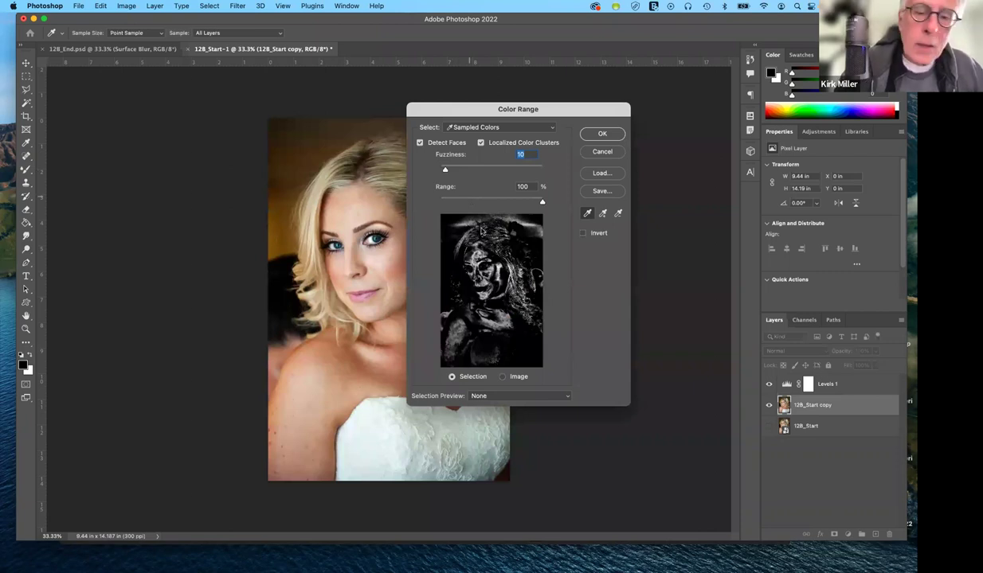
{"action": "left_click", "coordinate": [502, 378]}
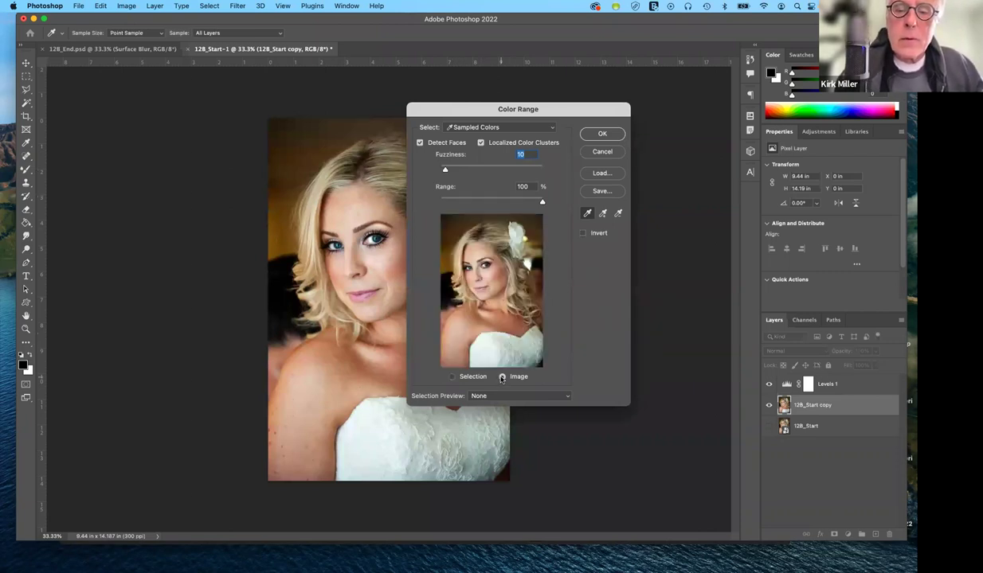
{"action": "left_click", "coordinate": [452, 377]}
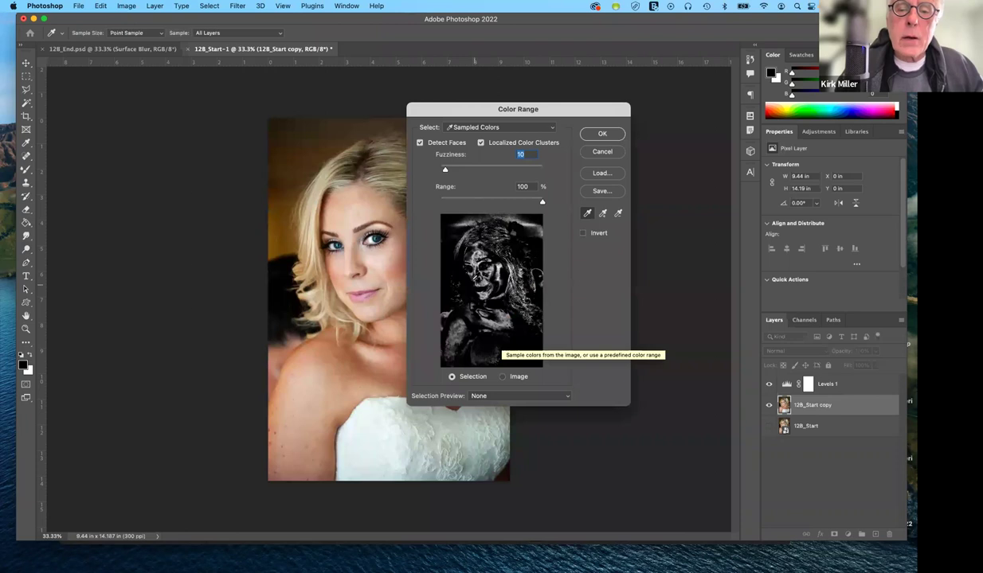
Step: Try sampling different tones on the bride's face and dress in the Color Range preview
{"action": "left_click", "coordinate": [500, 341]}
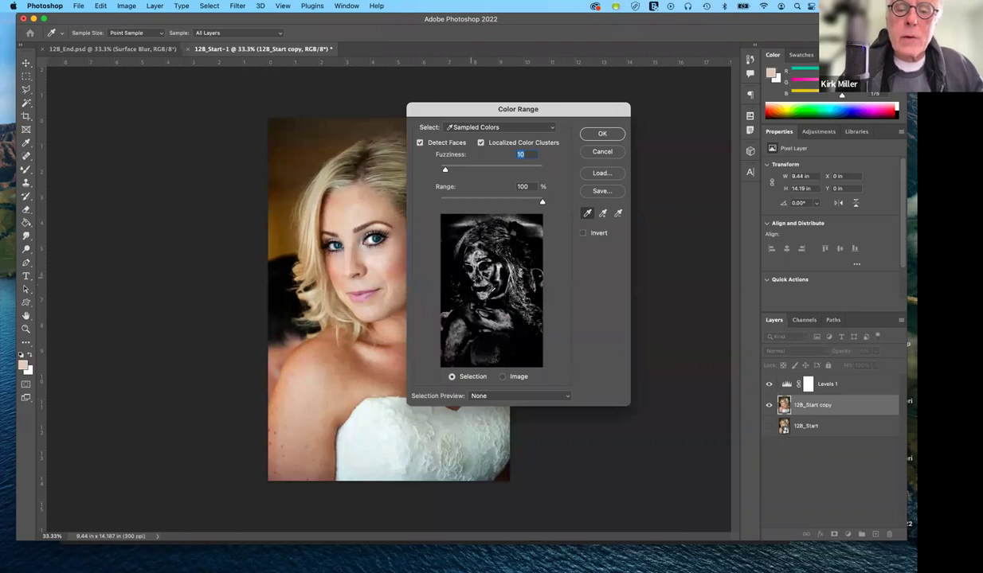
{"action": "left_click", "coordinate": [451, 273]}
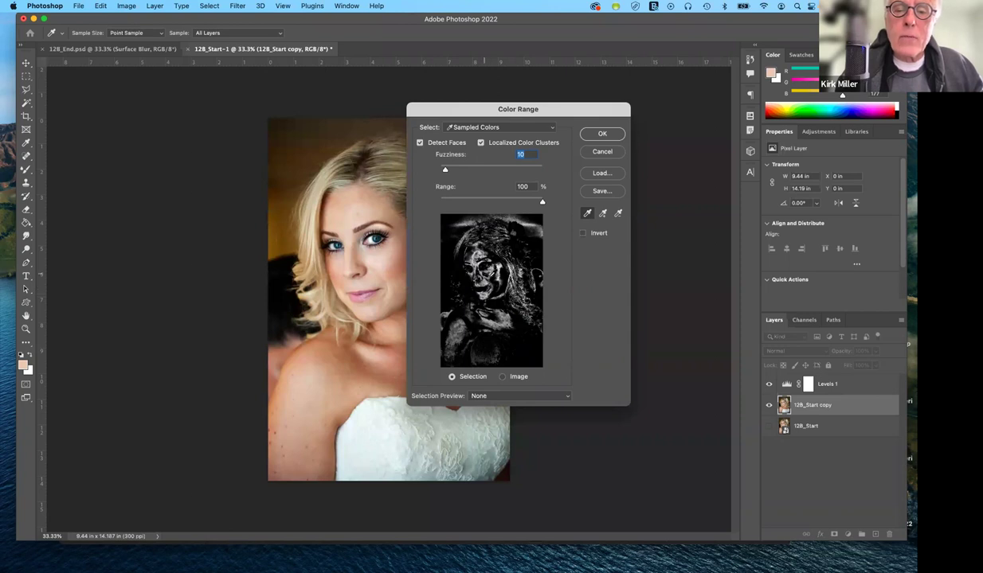
{"action": "left_click", "coordinate": [494, 273]}
{"action": "left_click", "coordinate": [478, 275]}
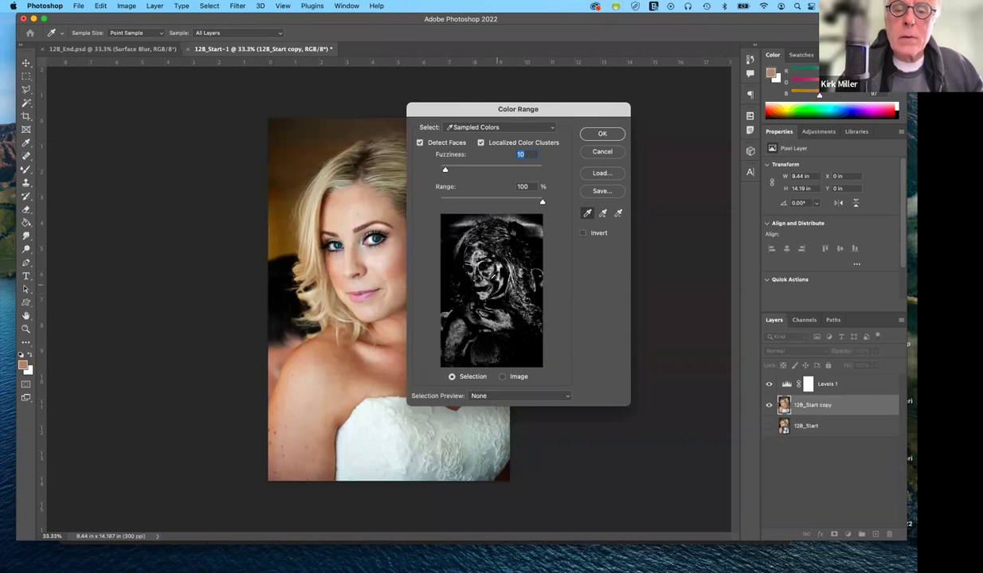
{"action": "left_click", "coordinate": [482, 259]}
{"action": "left_click", "coordinate": [478, 264]}
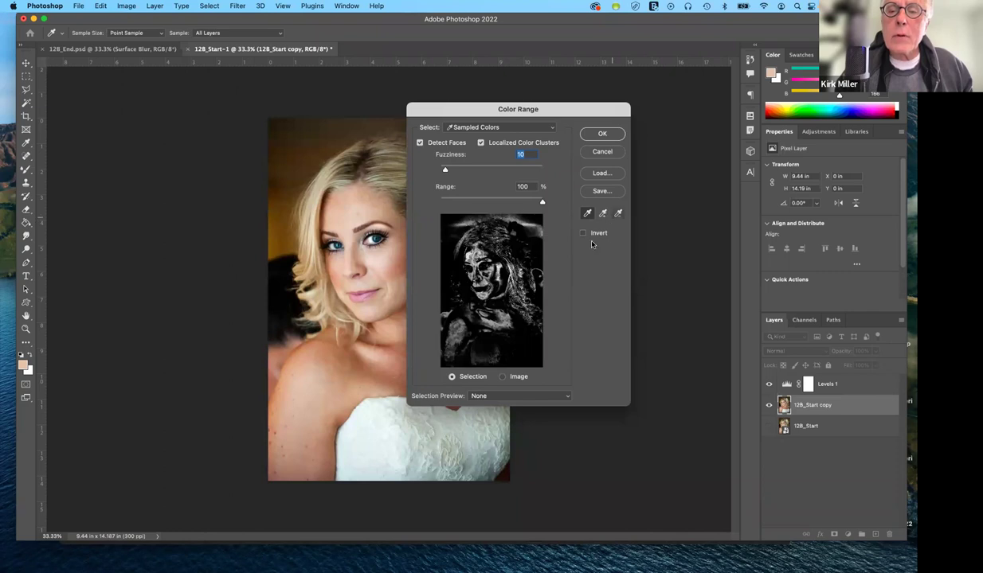
Step: Try adding a face tone to the color sample and subtracting a dress tone, and reset the Color Range settings
{"action": "left_click", "coordinate": [602, 212]}
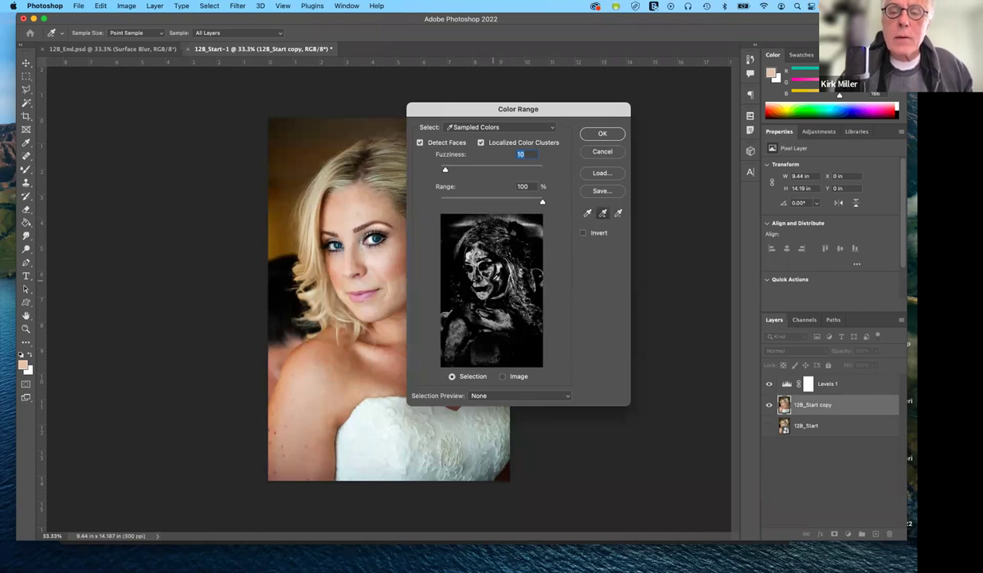
{"action": "left_click", "coordinate": [470, 259]}
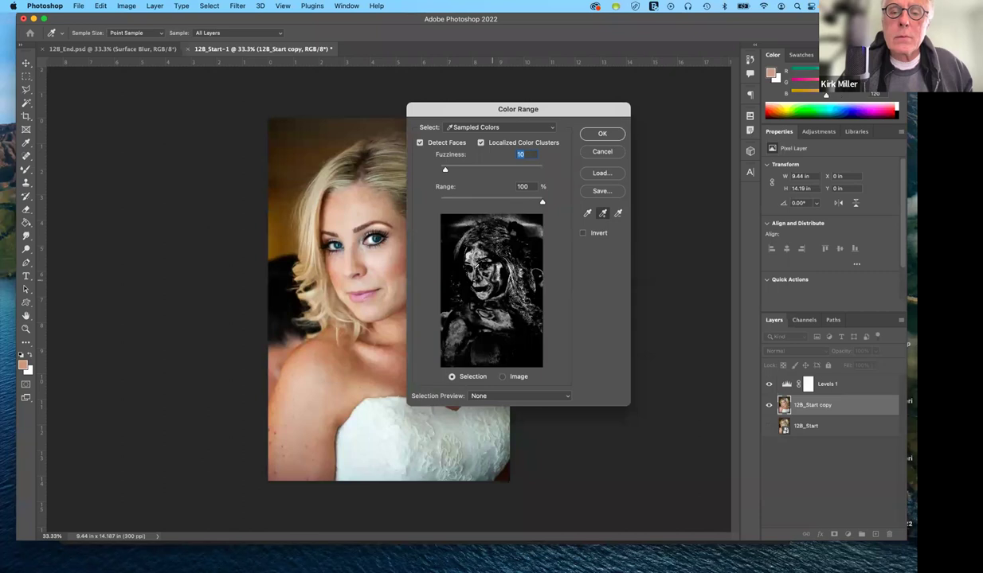
{"action": "left_click", "coordinate": [620, 213]}
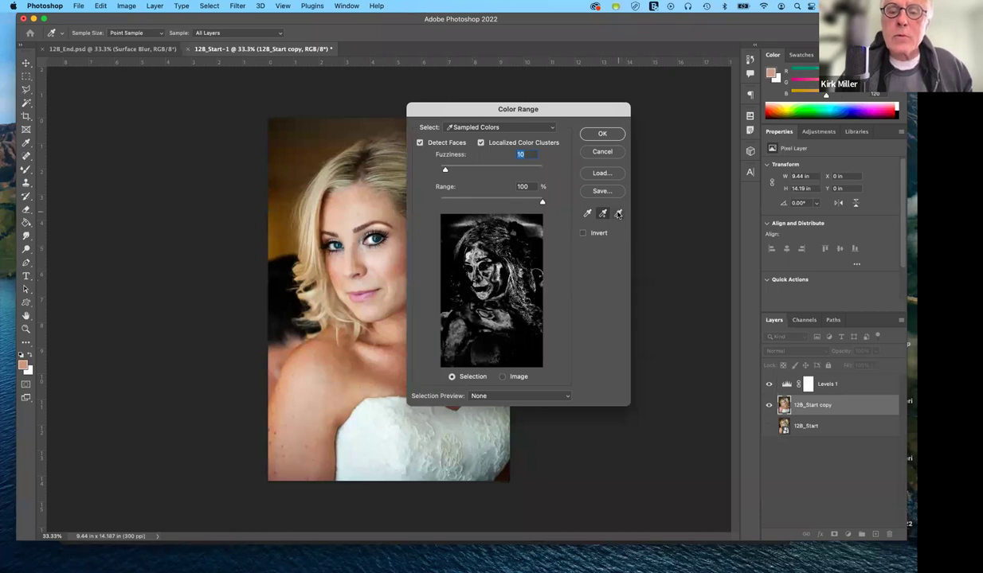
{"action": "left_click", "coordinate": [620, 213]}
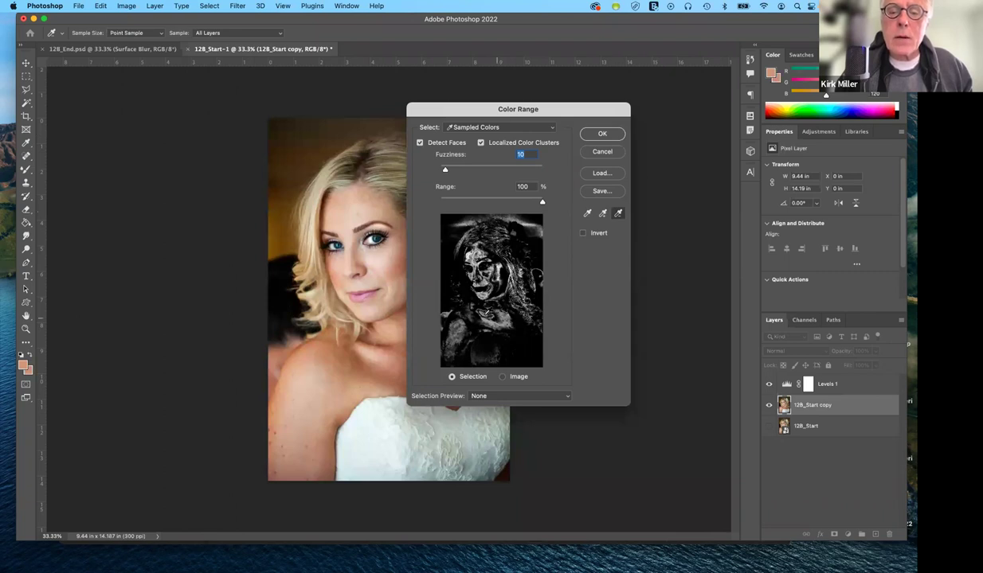
{"action": "left_click", "coordinate": [511, 338]}
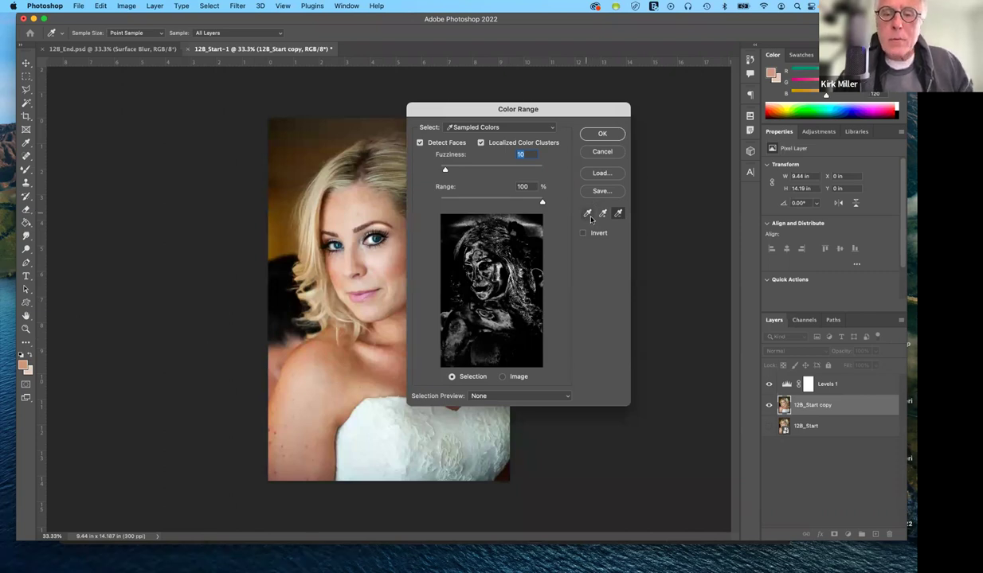
{"action": "key", "text": "alt"}
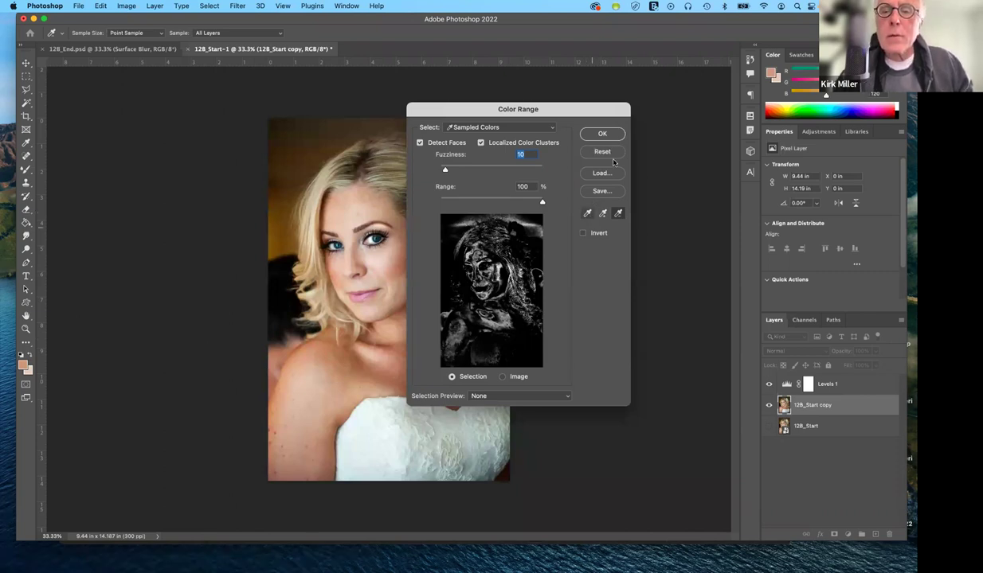
{"action": "left_click", "coordinate": [601, 151], "text": "alt"}
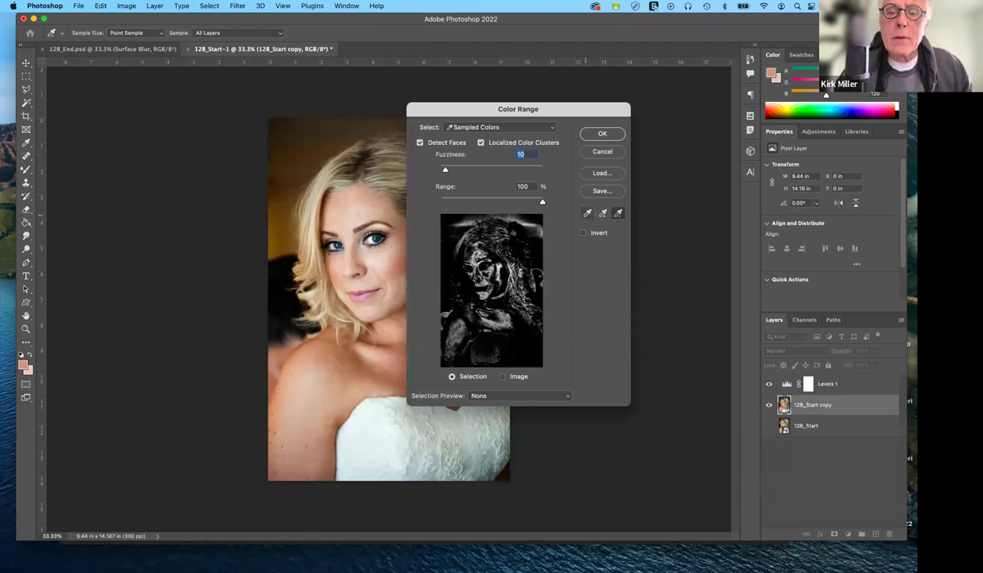
Step: Resample the tones around the forehead, add a chest skin tone to the sample, and apply the Color Range selection
{"action": "left_click", "coordinate": [587, 213]}
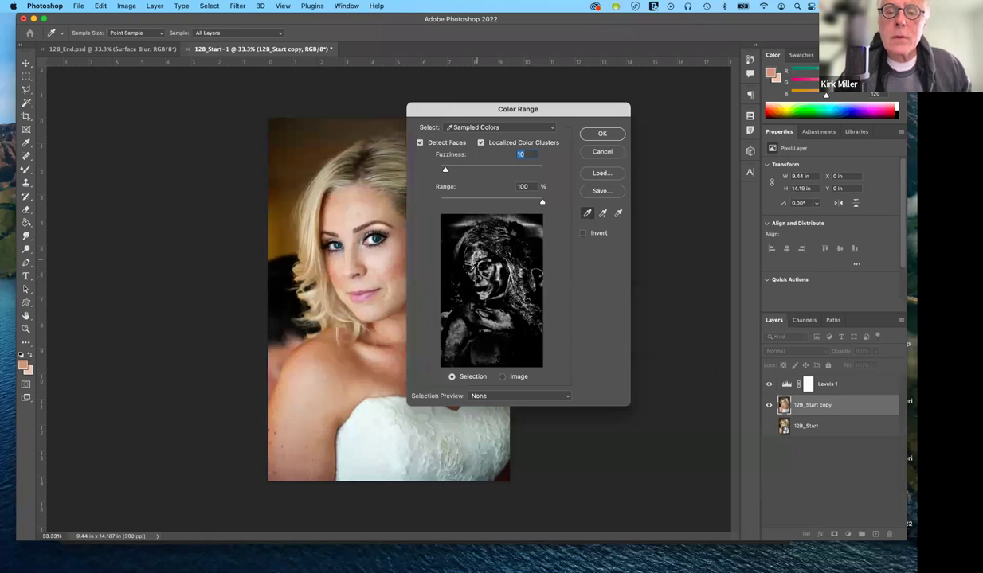
{"action": "left_click", "coordinate": [474, 253]}
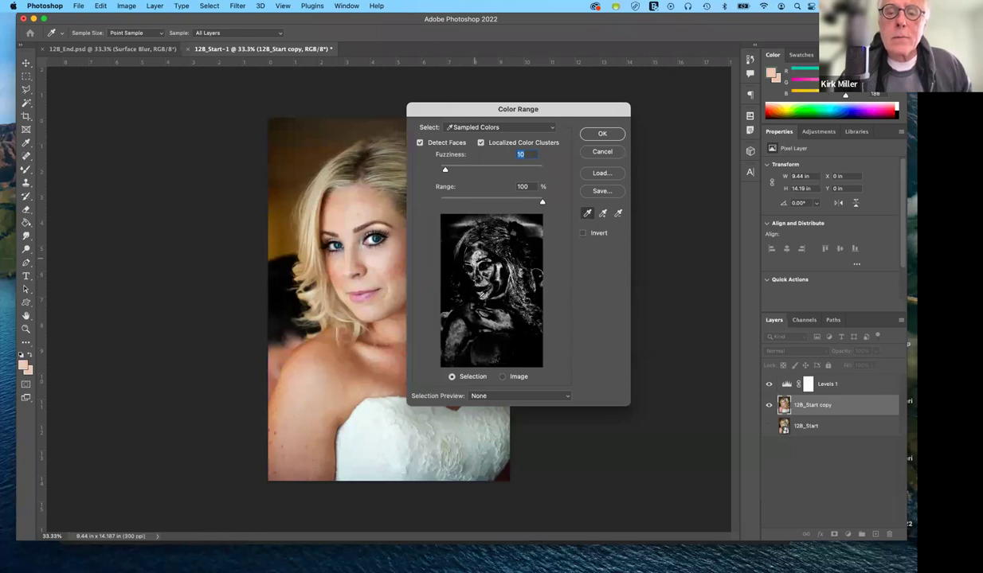
{"action": "left_click", "coordinate": [460, 250]}
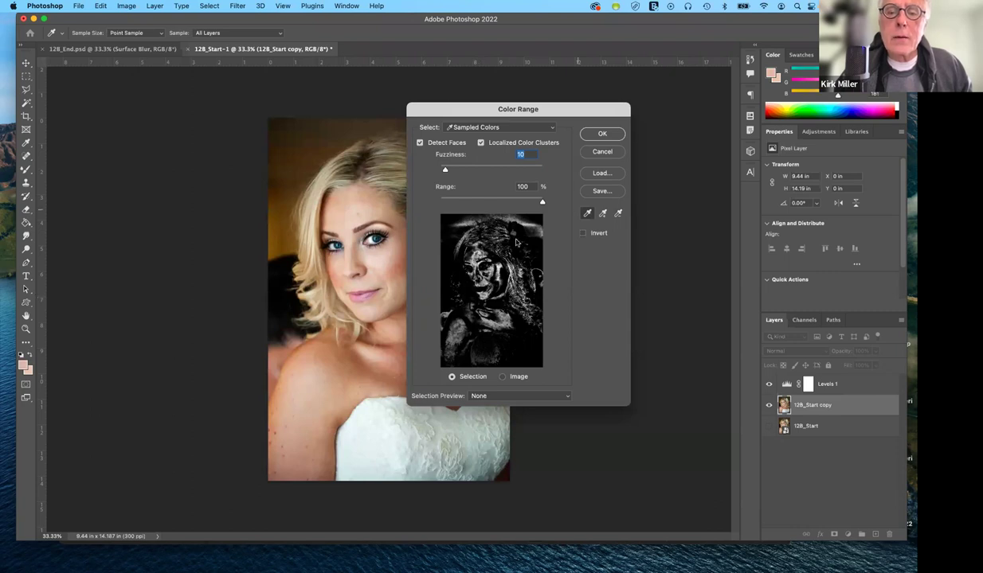
{"action": "left_click", "coordinate": [603, 213]}
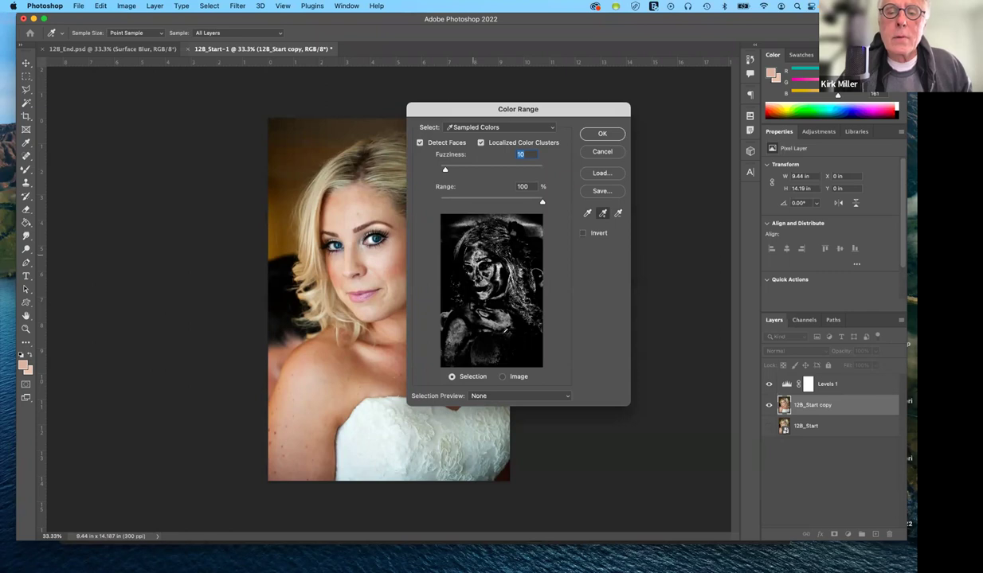
{"action": "left_click", "coordinate": [486, 317]}
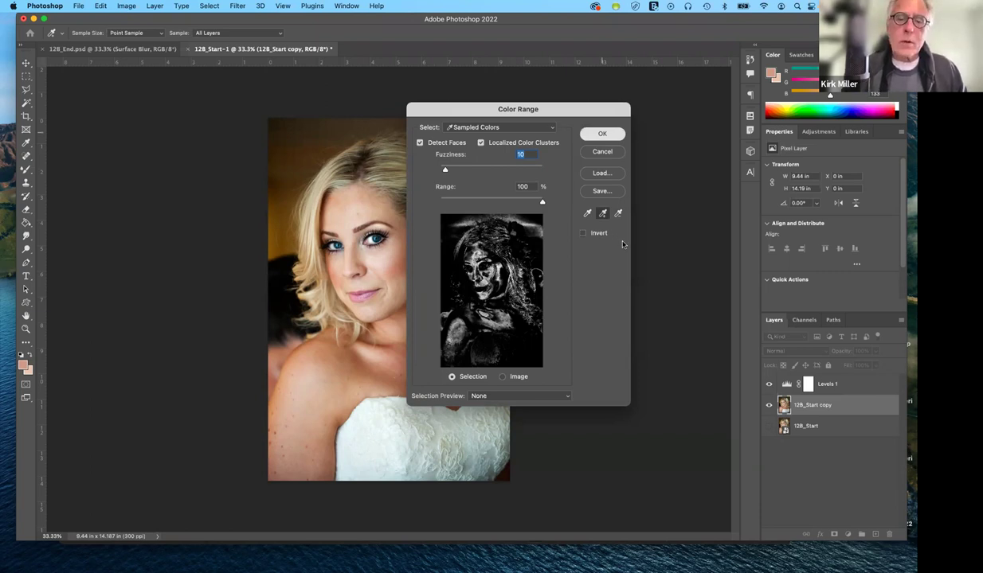
{"action": "key", "text": "Return"}
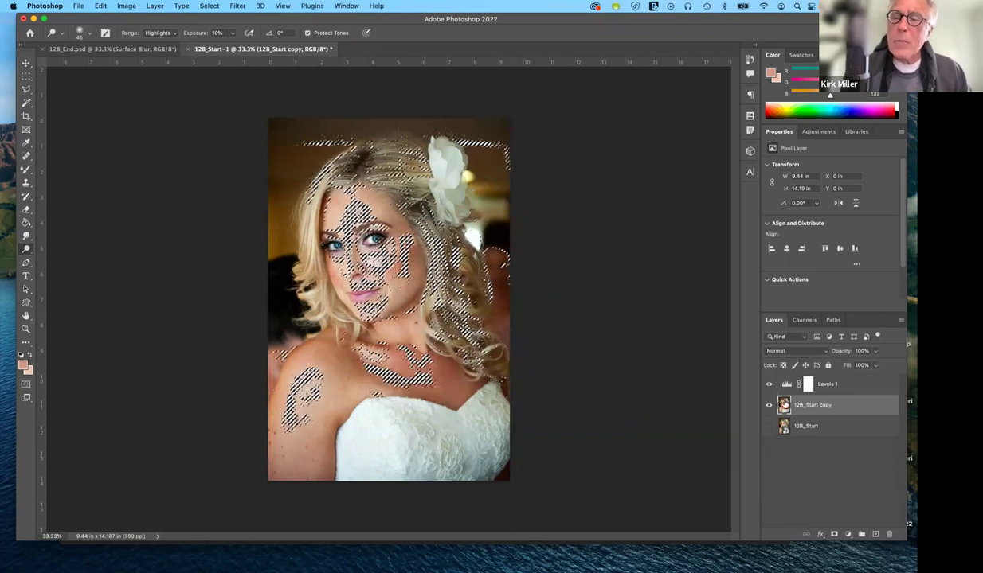
Step: Add a Curves adjustment layer from the skin selection and try darker and lighter midtones, leaving the RGB curve nearly straight
{"action": "left_click", "coordinate": [819, 132]}
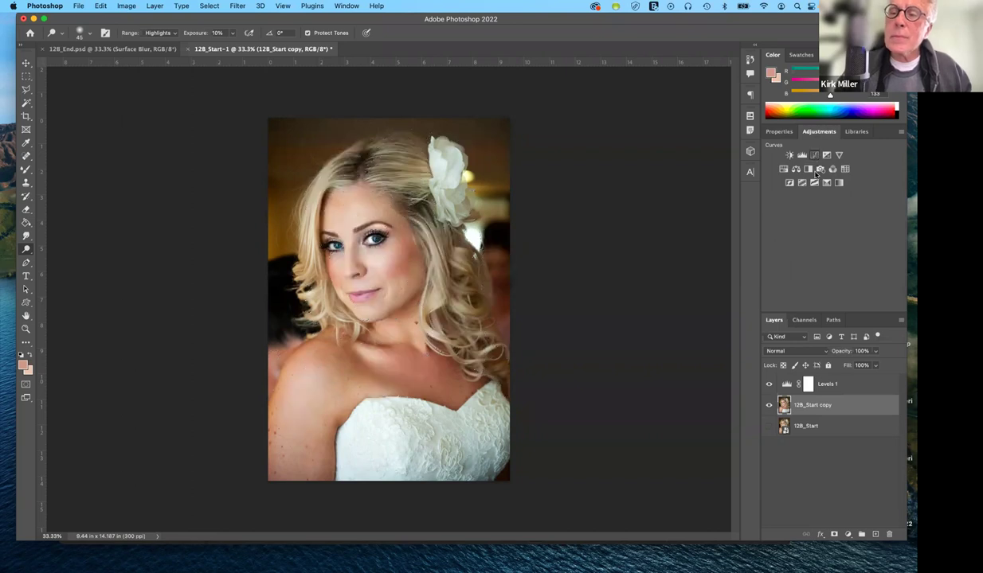
{"action": "left_click", "coordinate": [814, 158]}
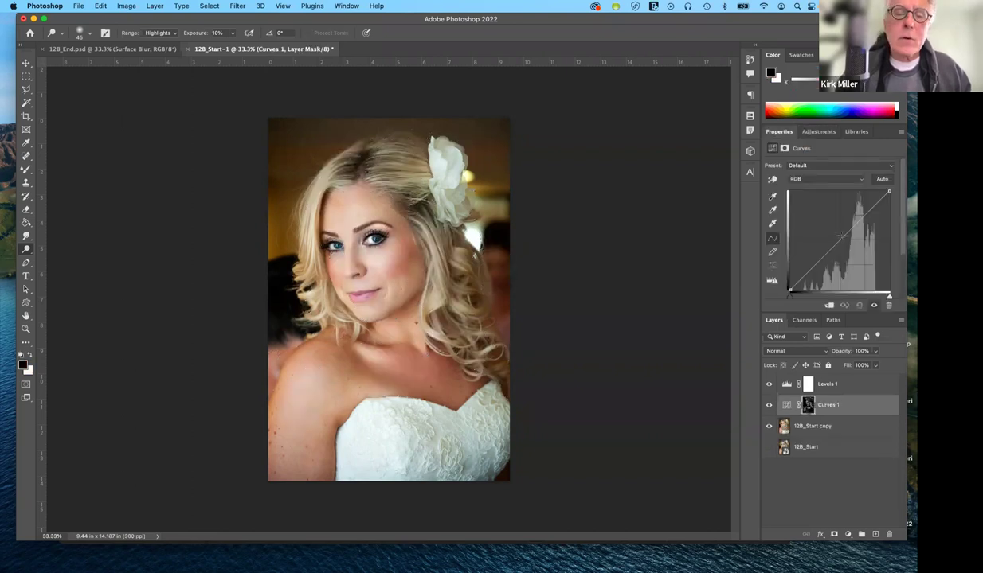
{"action": "left_click", "coordinate": [840, 237]}
{"action": "left_click_drag", "start_coordinate": [841, 260], "coordinate": [845, 265]}
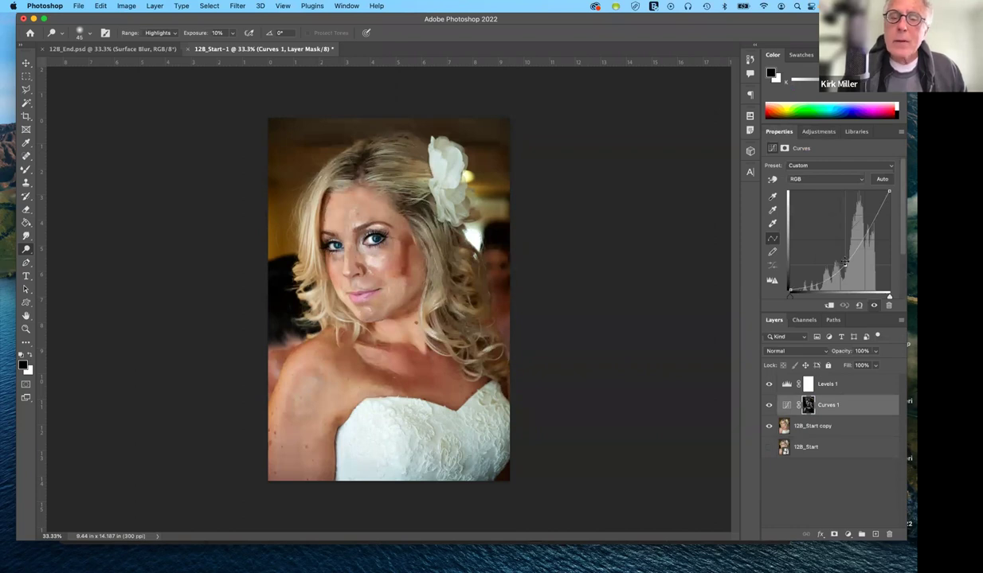
{"action": "mouse_move", "coordinate": [840, 231]}
{"action": "left_mouse_down"}
{"action": "mouse_move", "coordinate": [841, 208]}
{"action": "mouse_move", "coordinate": [837, 234]}
{"action": "left_mouse_up"}
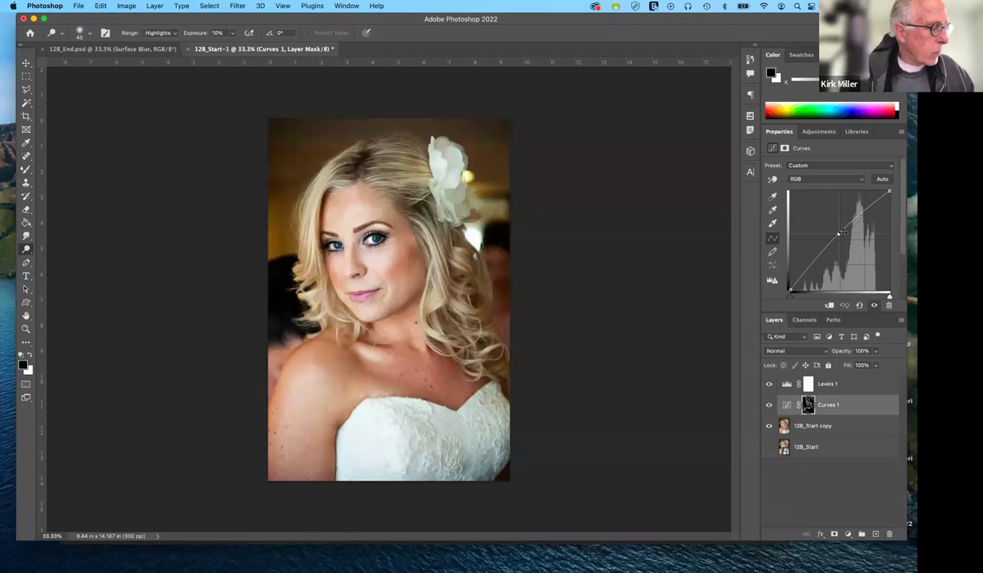
{"action": "left_click_drag", "start_coordinate": [843, 232], "coordinate": [841, 237]}
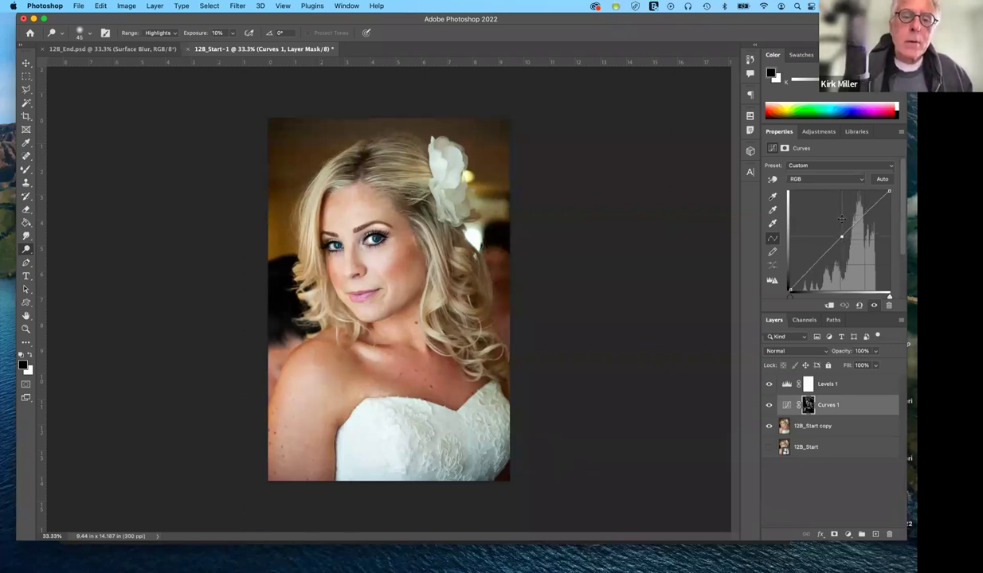
{"action": "left_click_drag", "start_coordinate": [841, 236], "coordinate": [843, 234]}
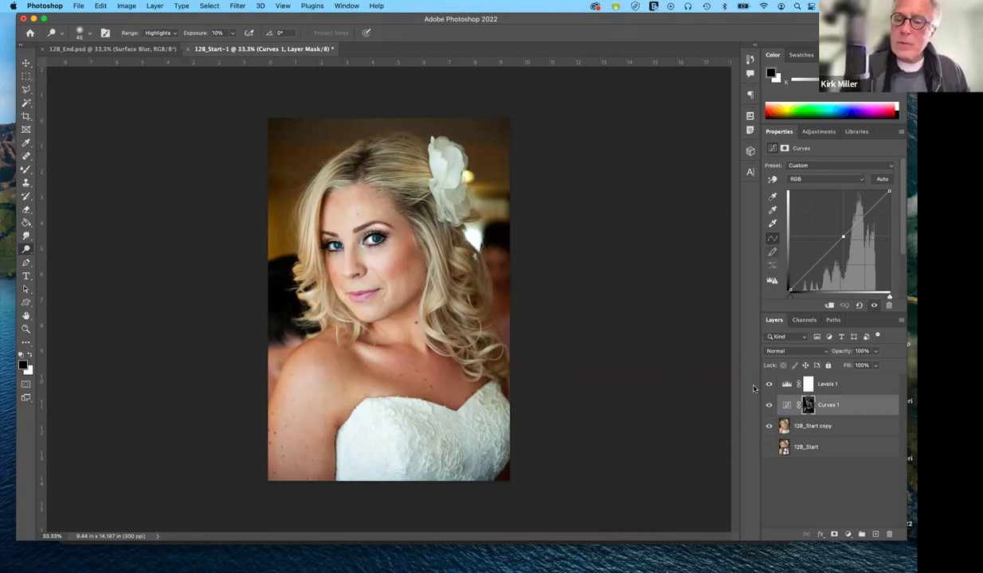
Step: Duplicate the 12B_Start copy layer below the Curves adjustment and hide the earlier copy
{"action": "left_click", "coordinate": [790, 422]}
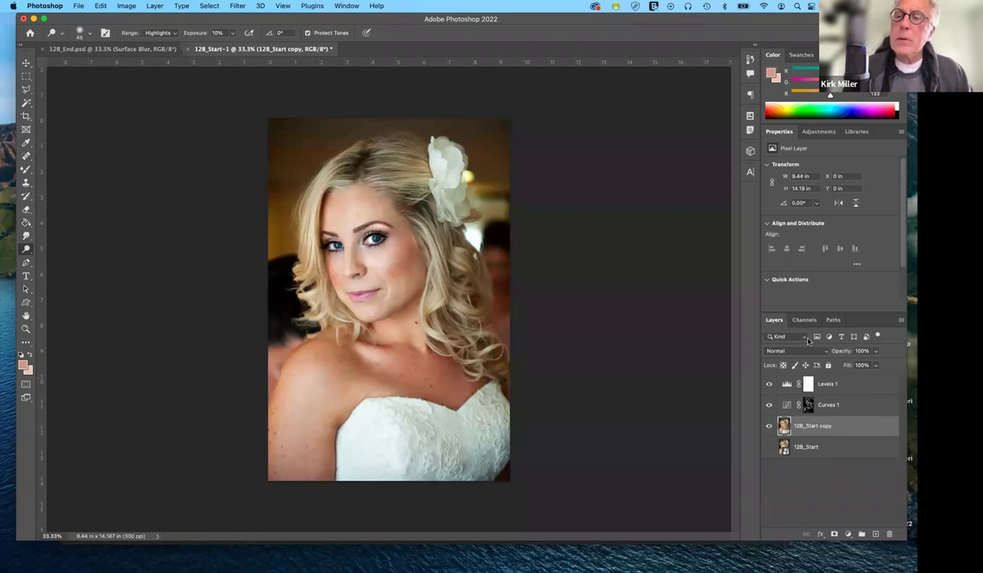
{"action": "left_click", "coordinate": [819, 133]}
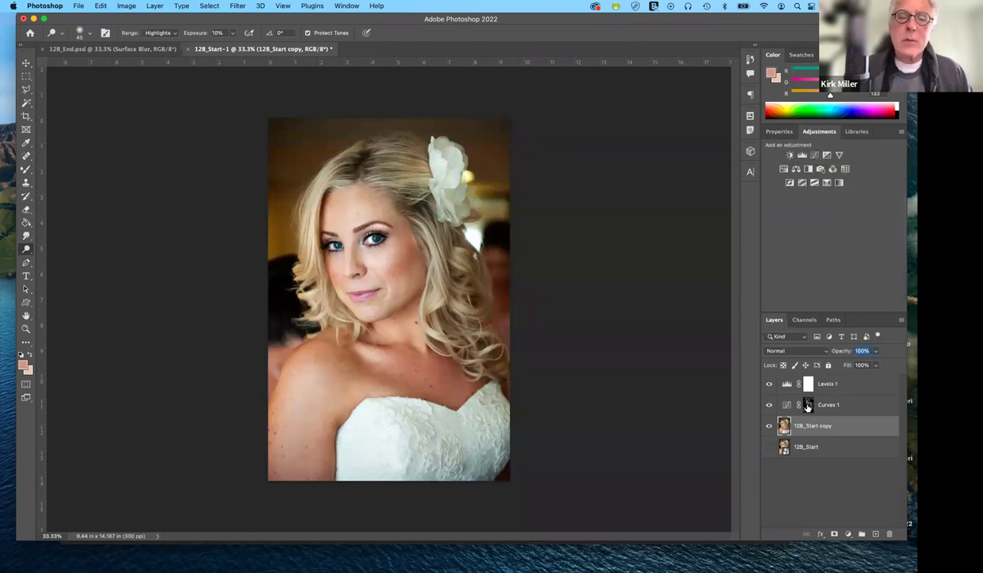
{"action": "left_click", "coordinate": [781, 133]}
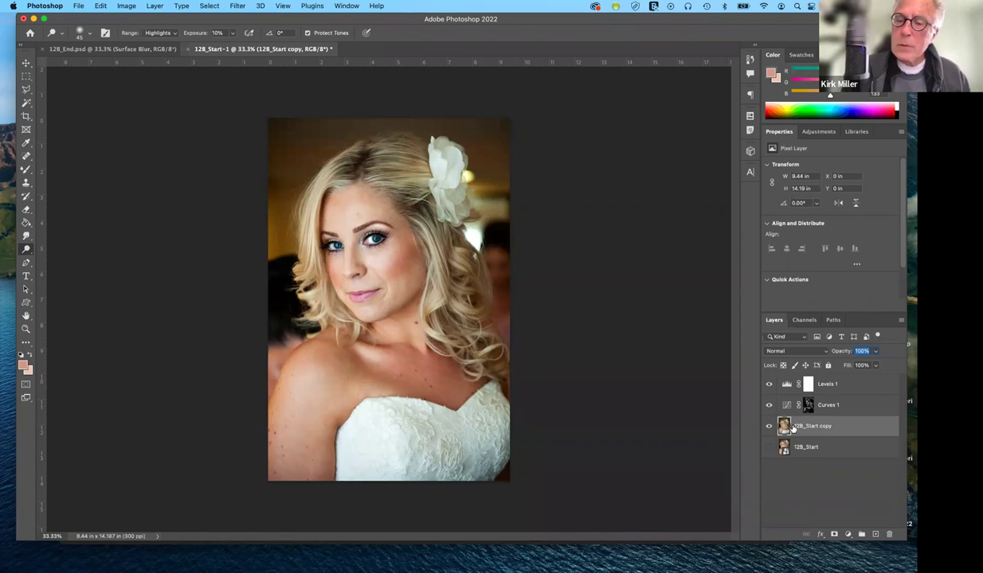
{"action": "left_click_drag", "start_coordinate": [793, 429], "coordinate": [874, 532]}
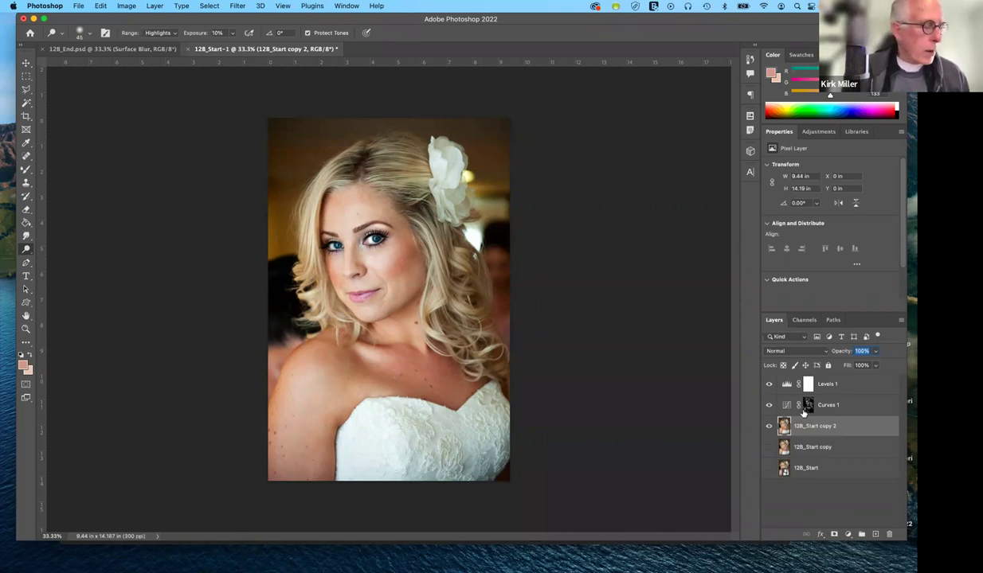
Step: Create a blank layer directly above 12B_Start copy 2 and keep it as the active layer
{"action": "left_click", "coordinate": [874, 536]}
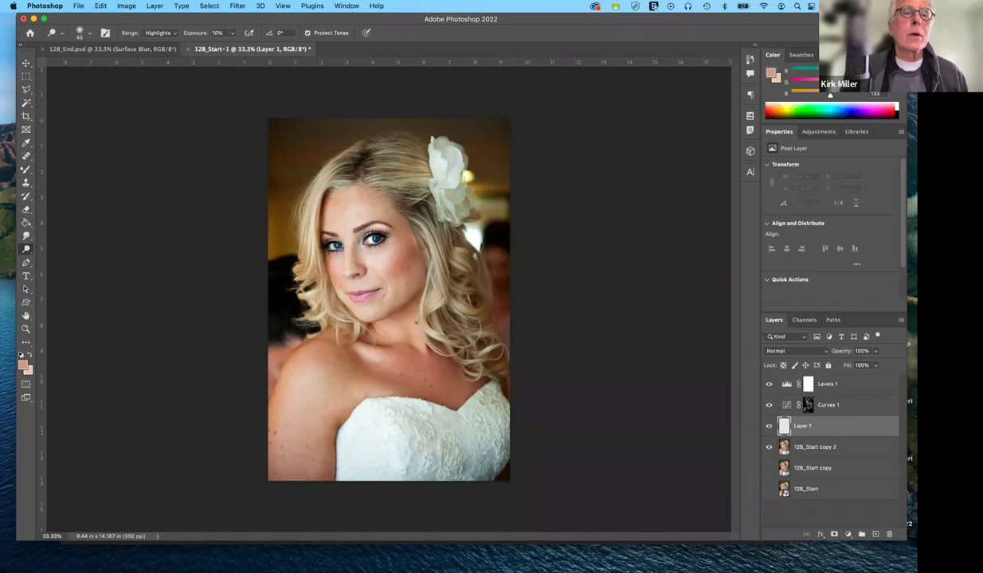
{"action": "left_click", "coordinate": [810, 447]}
{"action": "left_click", "coordinate": [804, 426]}
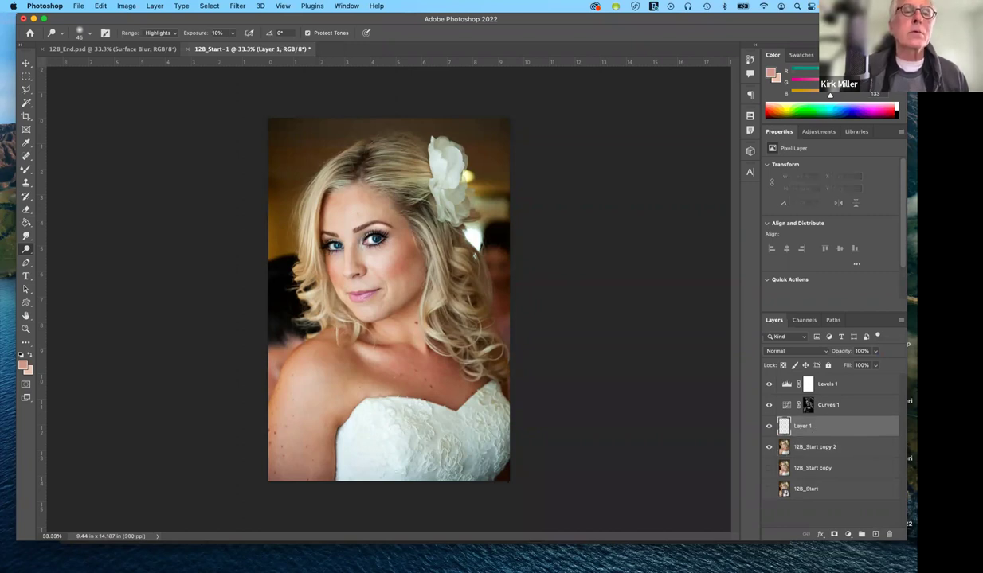
{"action": "left_click", "coordinate": [238, 6]}
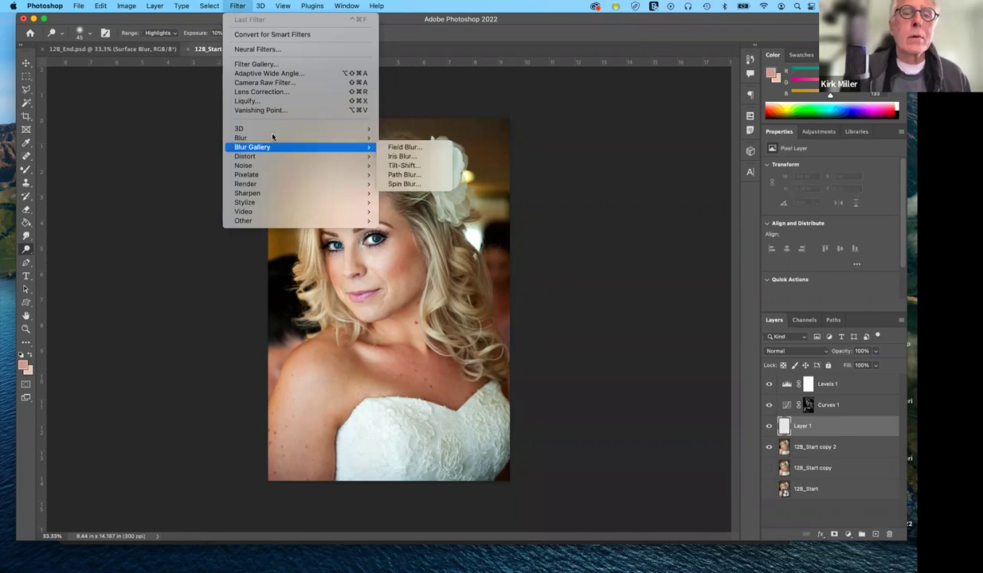
{"action": "mouse_move", "coordinate": [272, 138]}
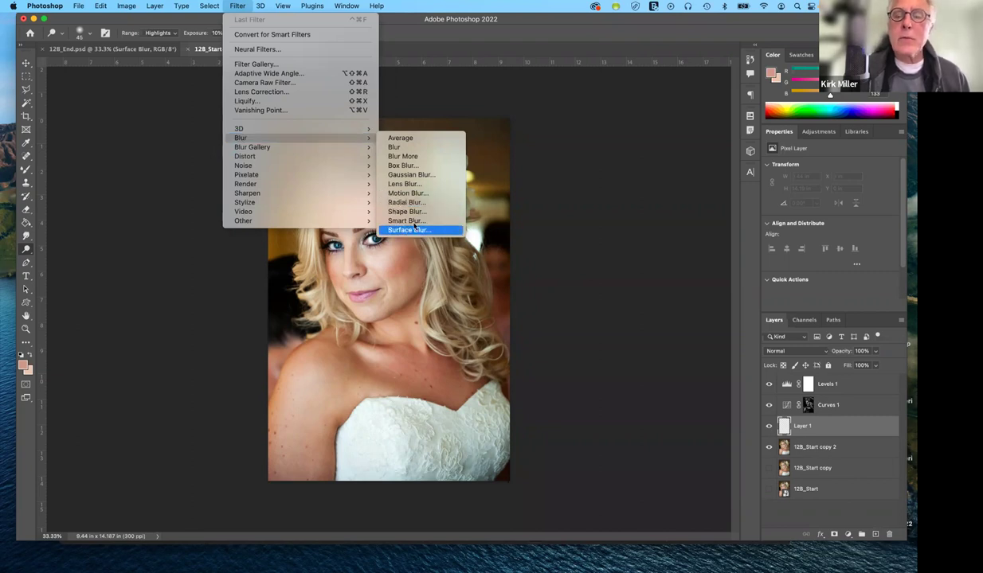
{"action": "left_click", "coordinate": [777, 431]}
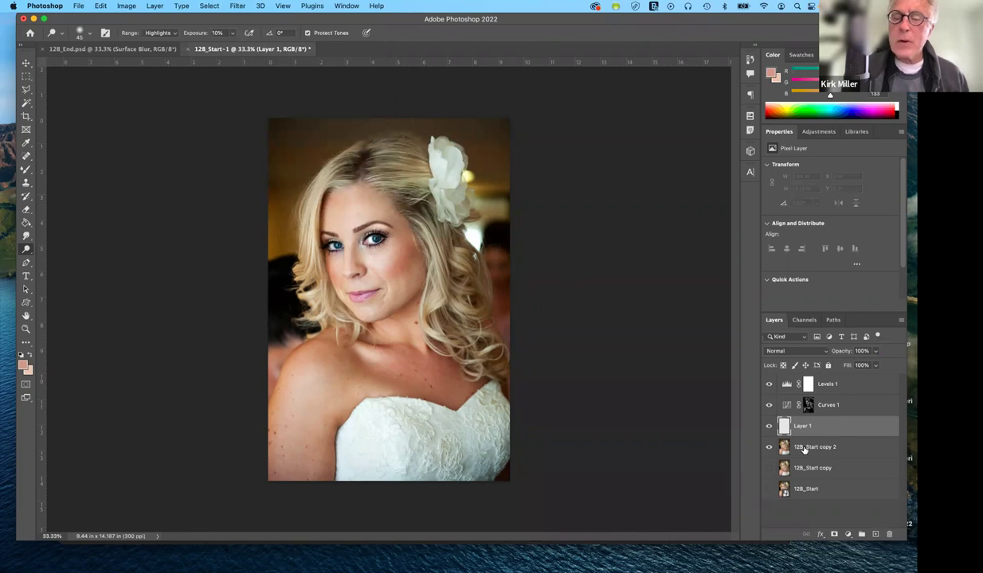
Step: Apply a Surface Blur to 12B_Start copy 2 with a 5-pixel radius and a 10-level threshold, and inspect the skin up close
{"action": "left_click", "coordinate": [804, 450]}
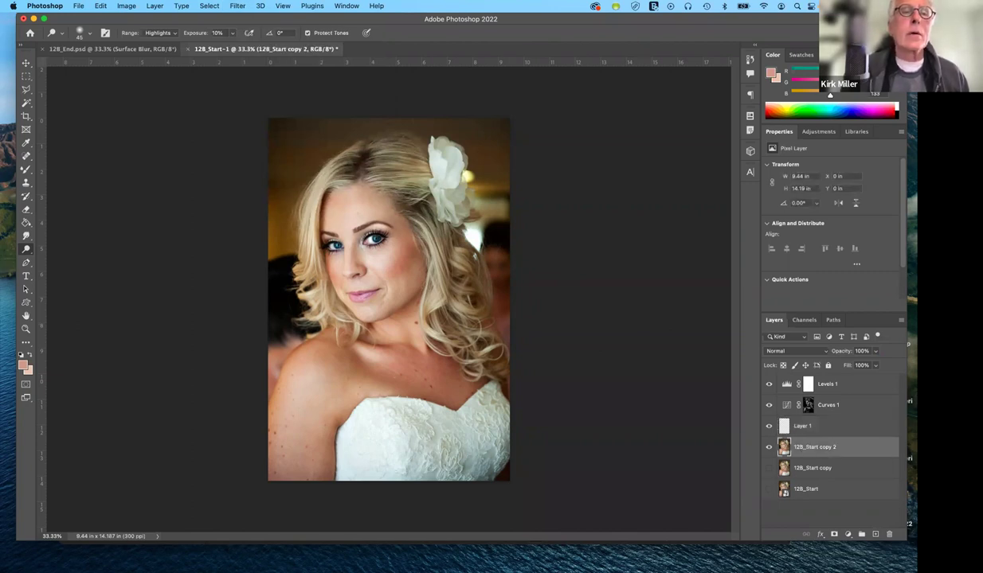
{"action": "left_click", "coordinate": [239, 6]}
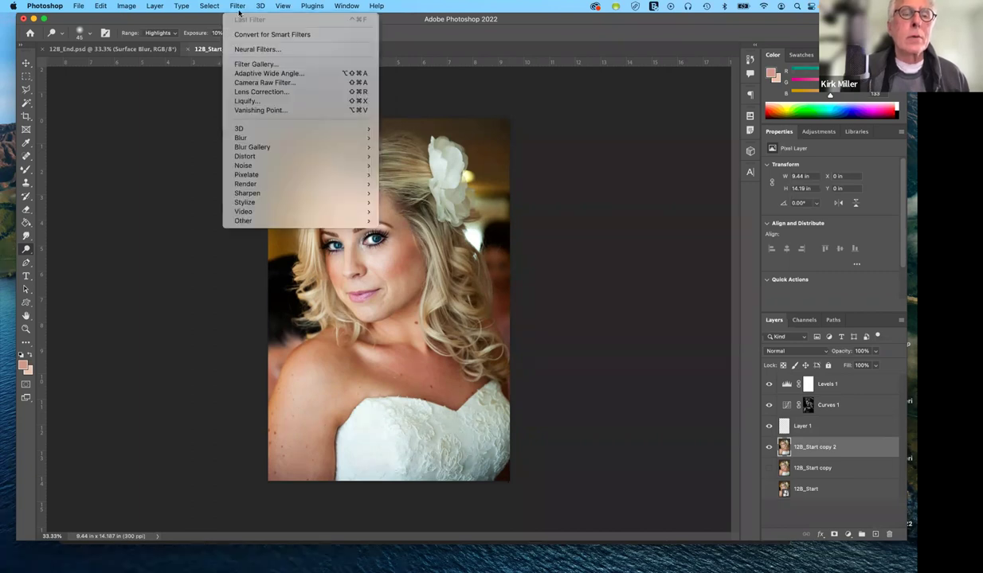
{"action": "mouse_move", "coordinate": [318, 137]}
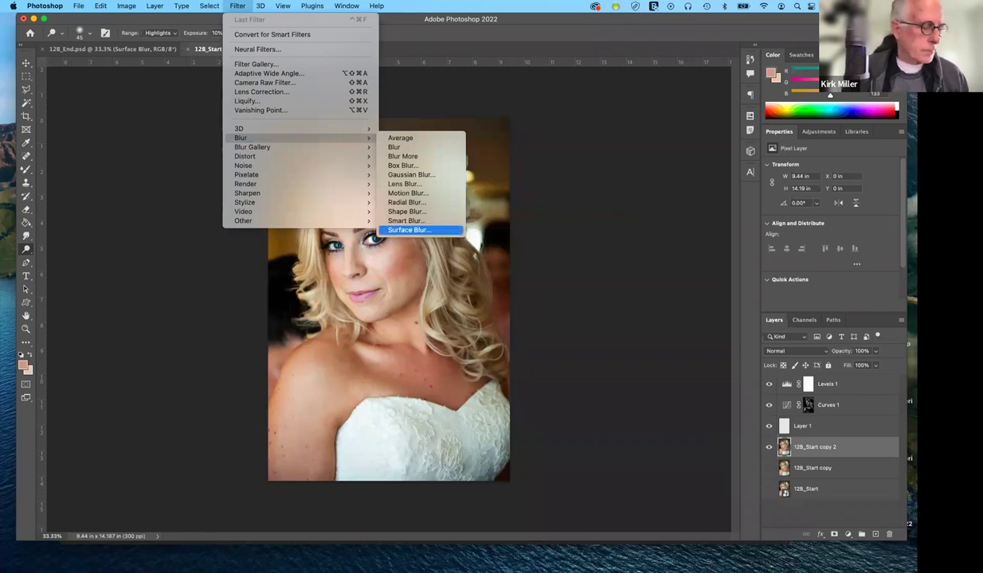
{"action": "left_click", "coordinate": [409, 230]}
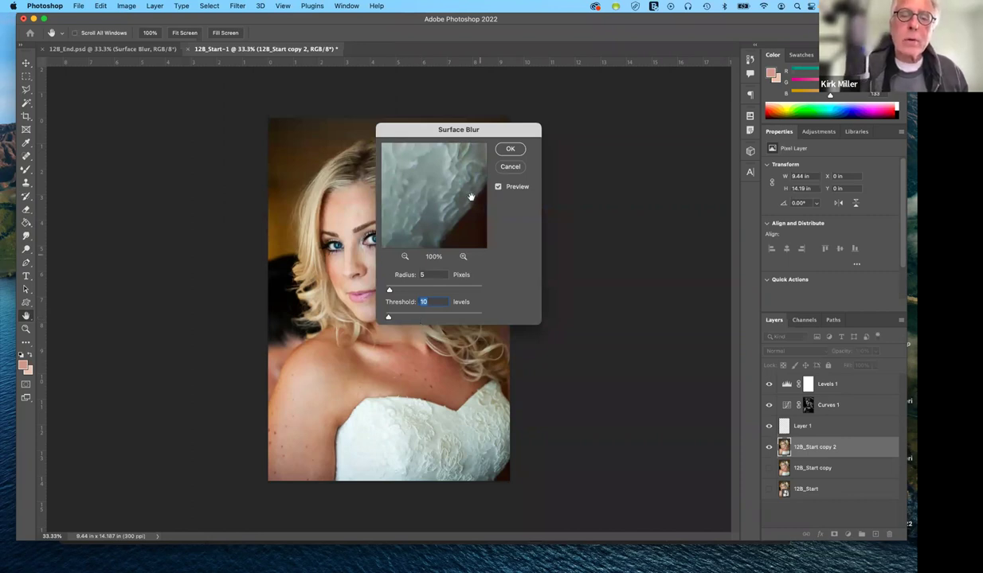
{"action": "left_click", "coordinate": [510, 149]}
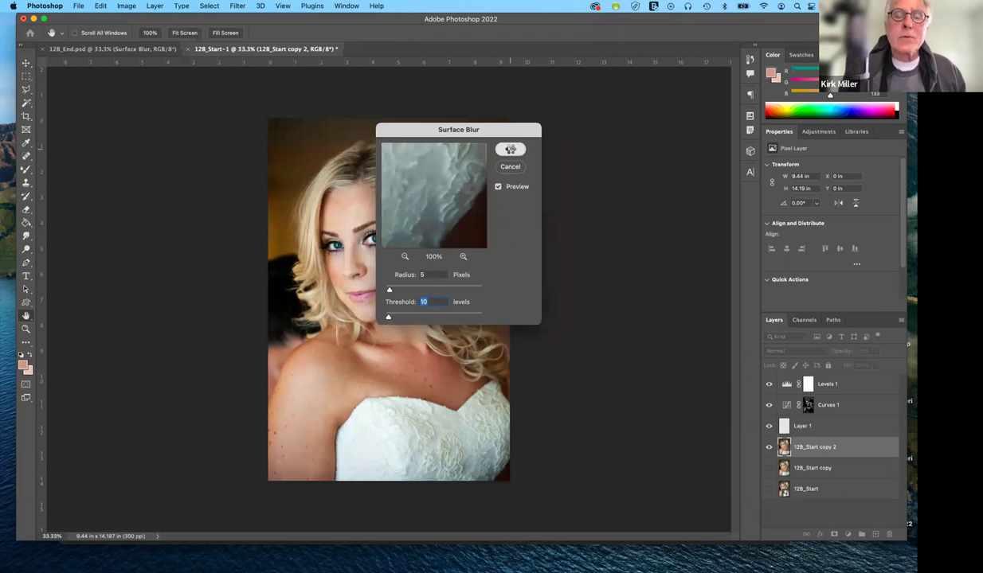
{"action": "left_click", "coordinate": [510, 149]}
{"action": "key", "text": "o"}
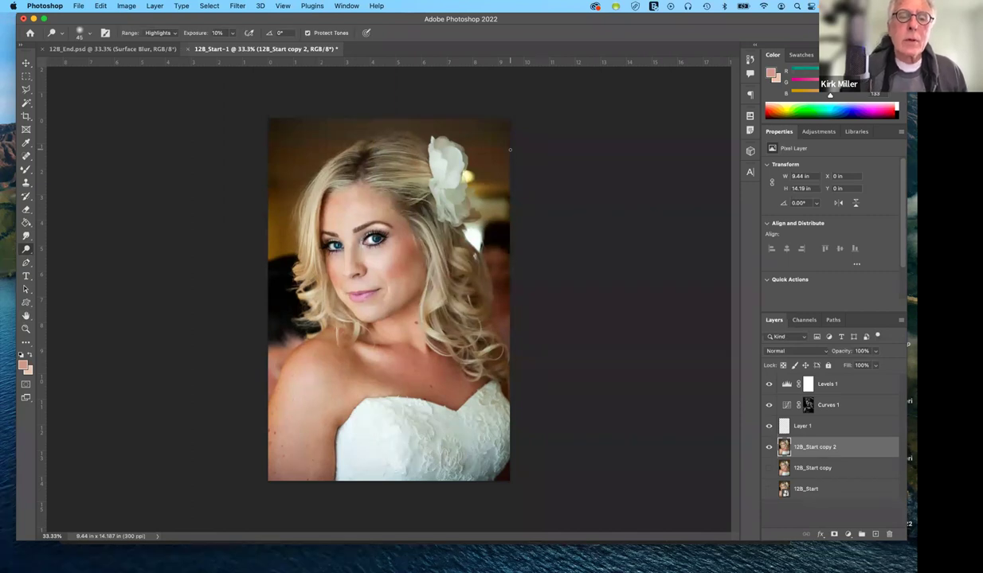
{"action": "key", "text": "super+plus"}
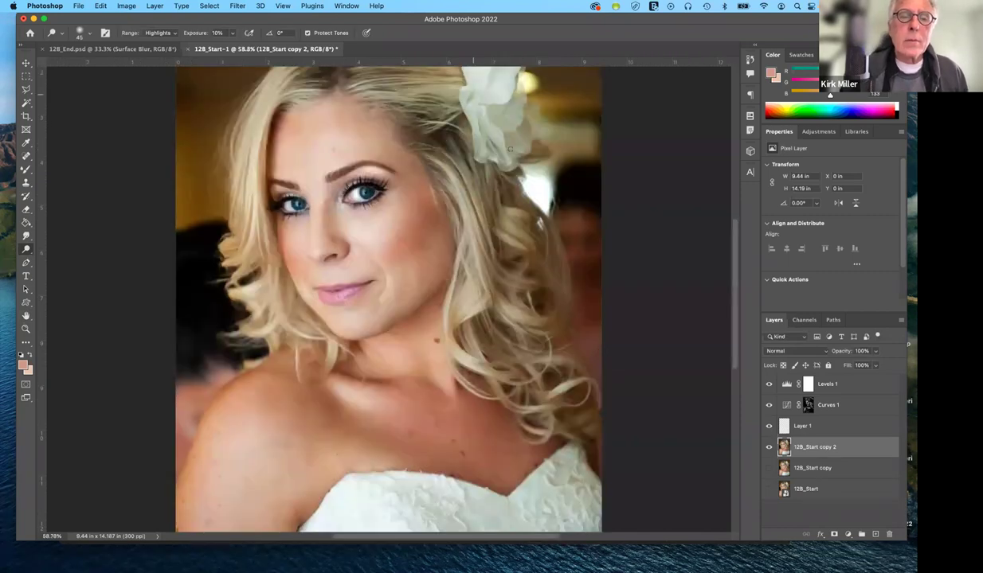
{"action": "scroll", "coordinate": [510, 149], "scroll_direction": "down", "scroll_amount": 2}
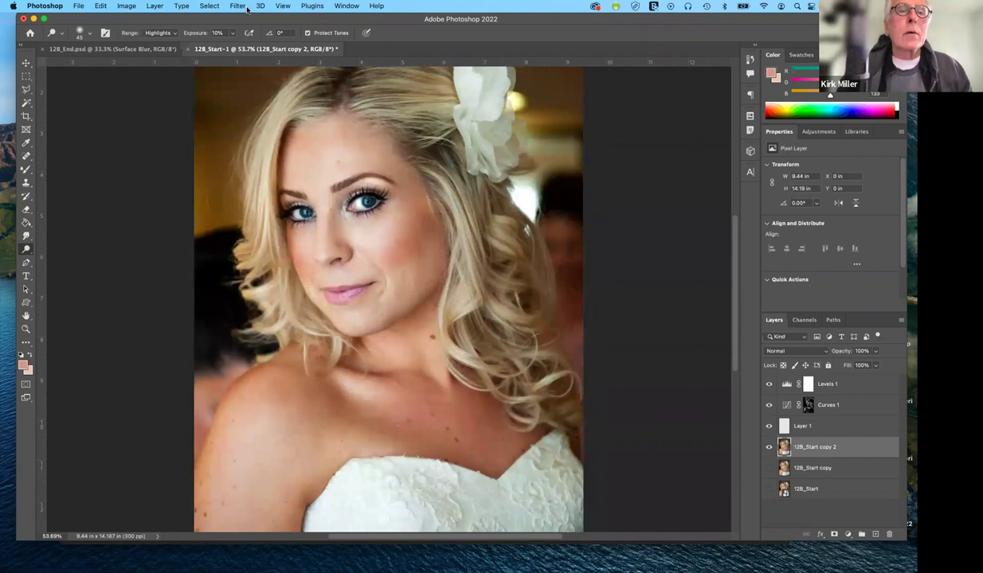
Step: Try to apply Surface Blur to the blank Layer 1
{"action": "key", "text": "alt+bracketright"}
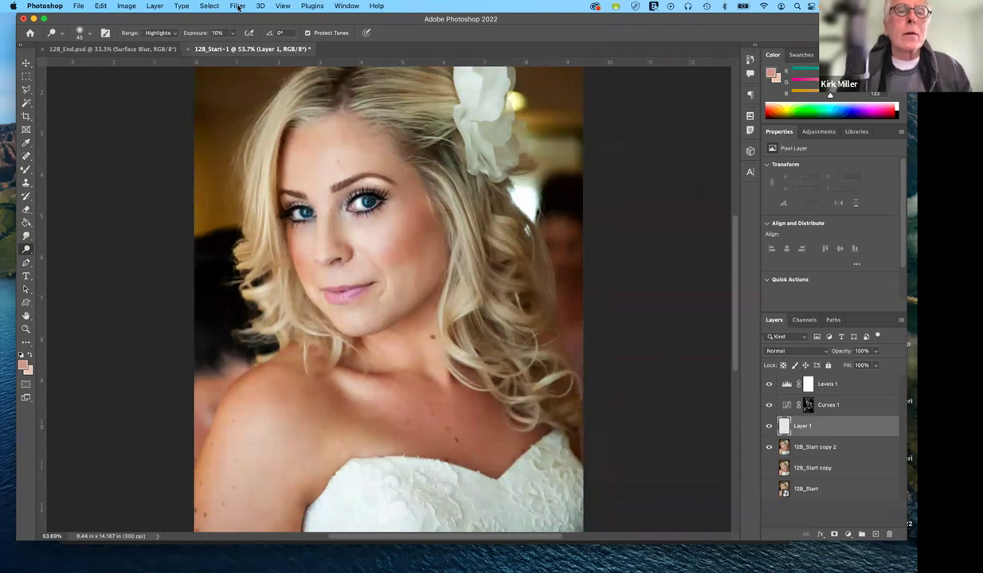
{"action": "left_click", "coordinate": [239, 7]}
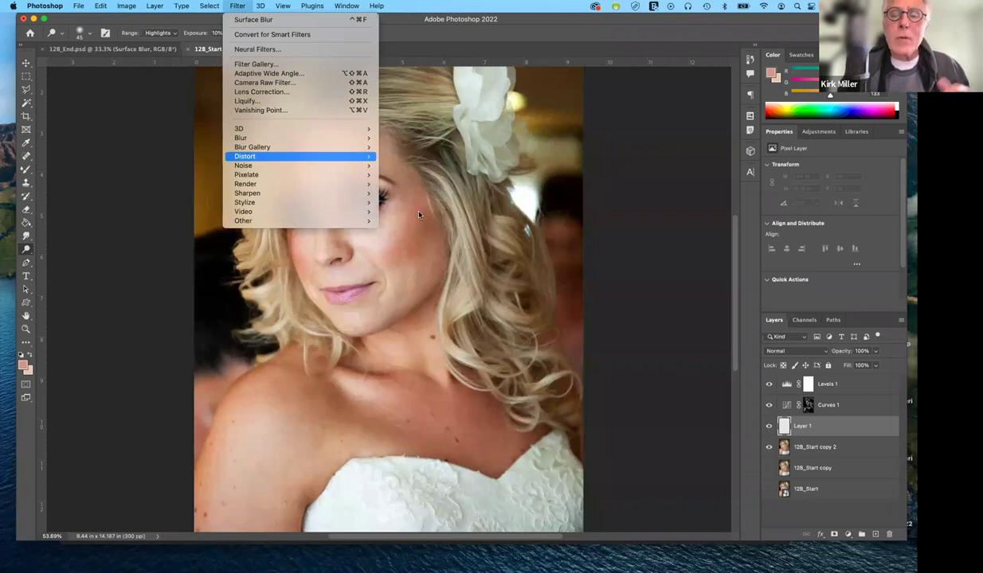
{"action": "mouse_move", "coordinate": [286, 139]}
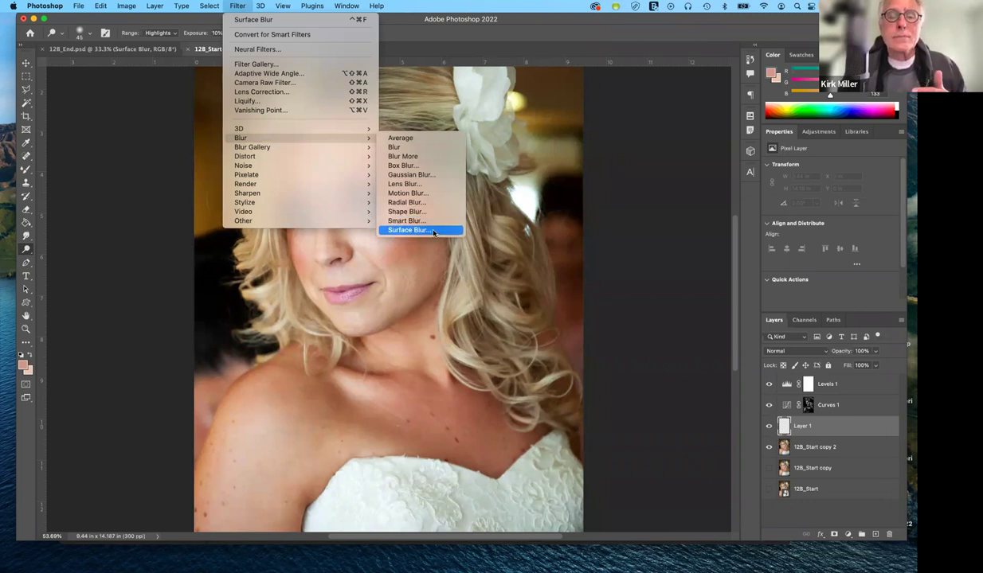
{"action": "left_click", "coordinate": [434, 231]}
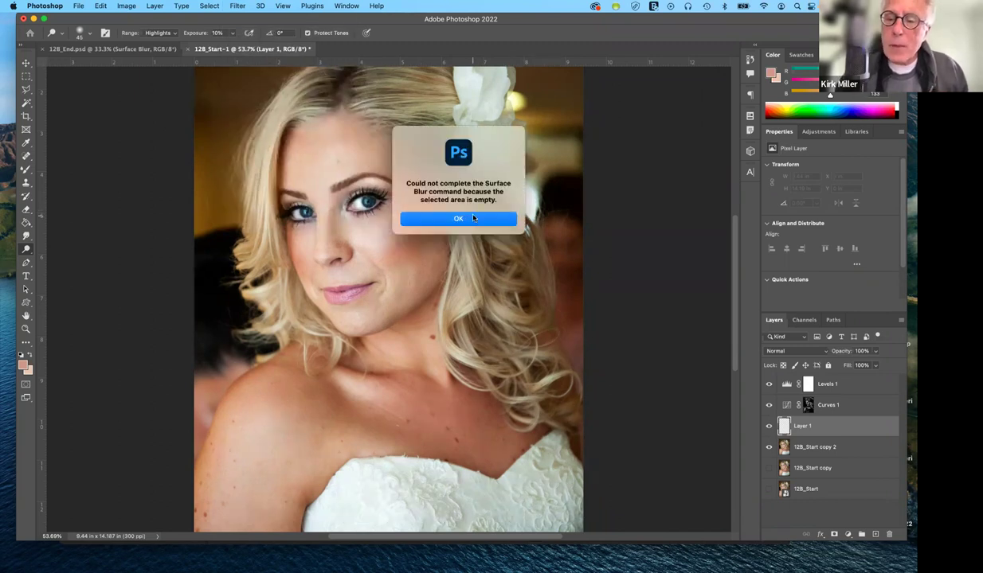
{"action": "left_click", "coordinate": [473, 218]}
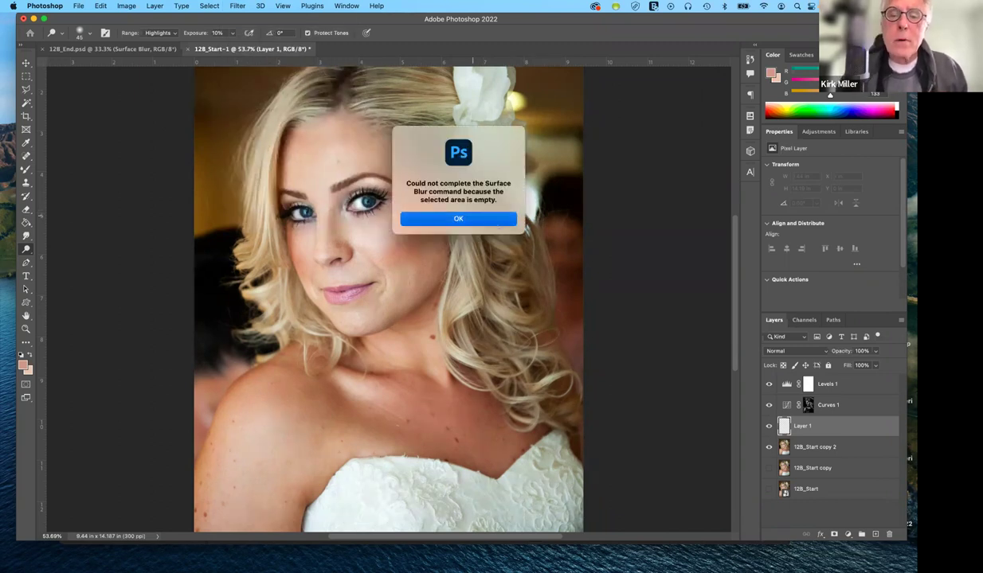
Step: Apply Surface Blur to the 12B_Start copy 2 layer with radius 5 pixels and threshold 10 levels
{"action": "left_click", "coordinate": [805, 449]}
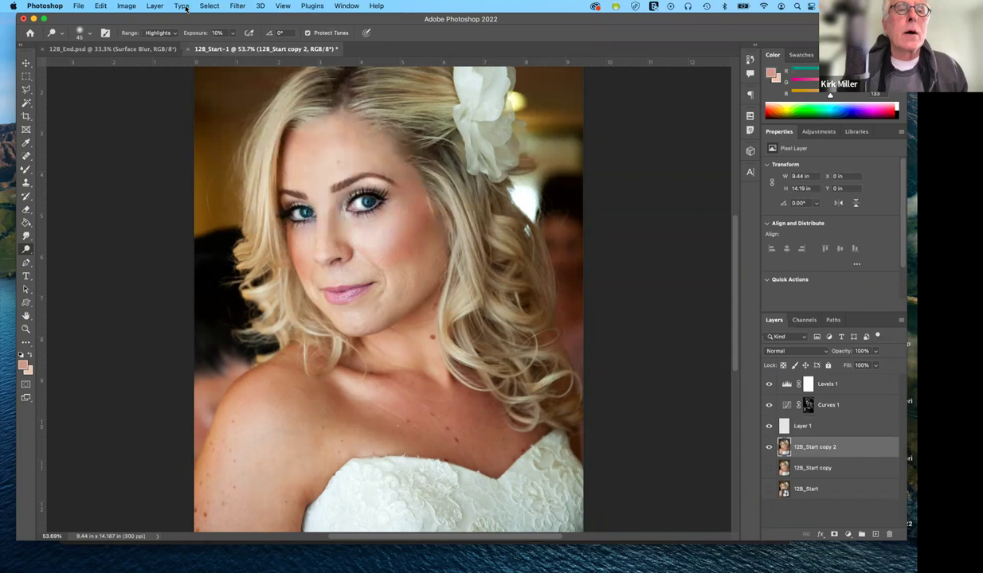
{"action": "left_click", "coordinate": [237, 5]}
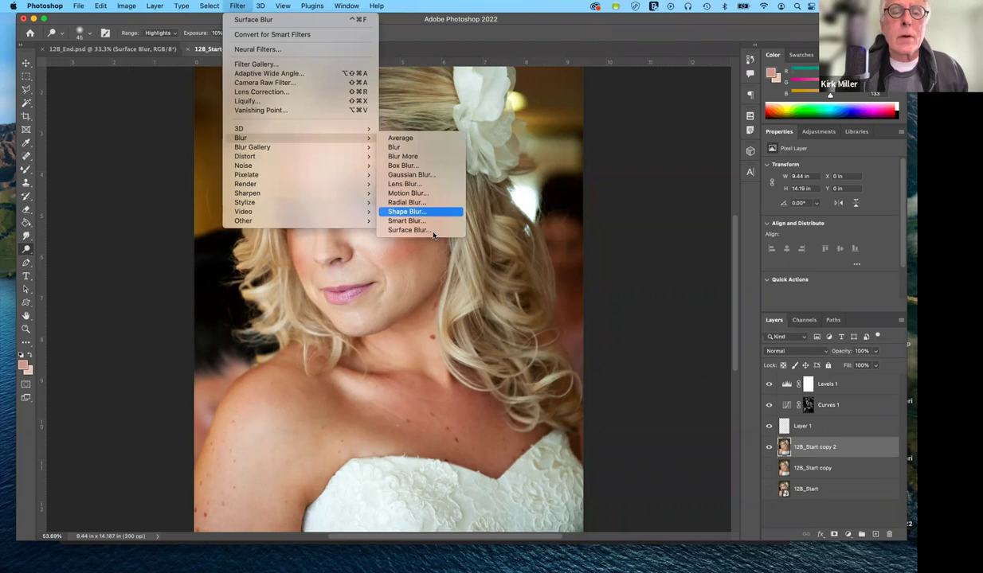
{"action": "left_click", "coordinate": [430, 230]}
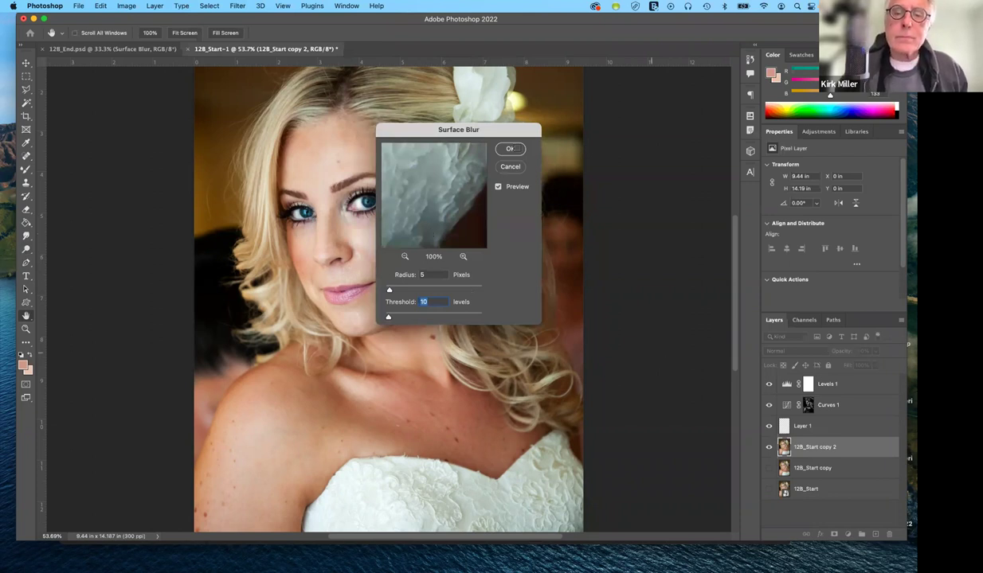
{"action": "left_click", "coordinate": [510, 149]}
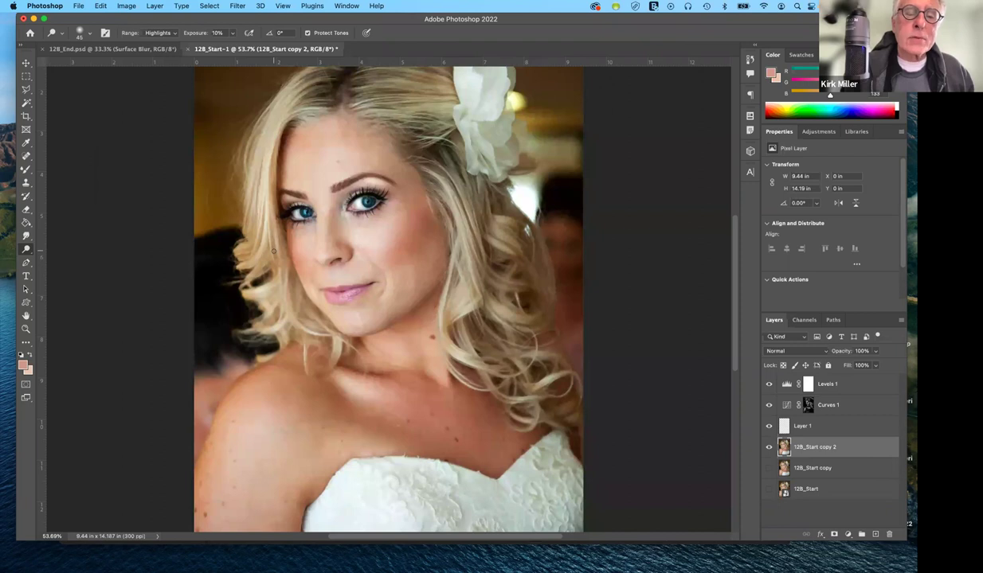
{"action": "key", "text": "super+equal"}
{"action": "key", "text": "super+equal"}
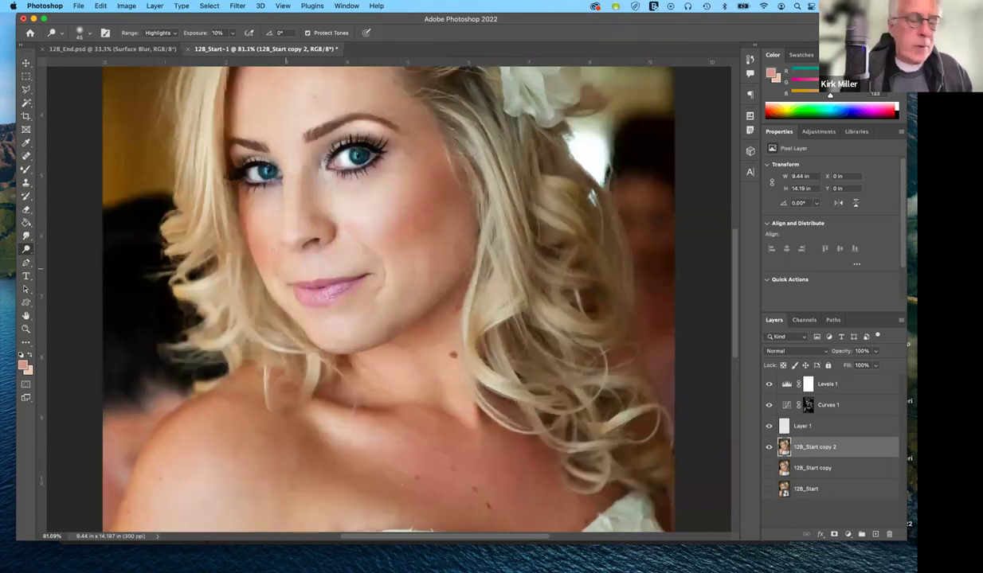
{"action": "key", "text": "super+minus"}
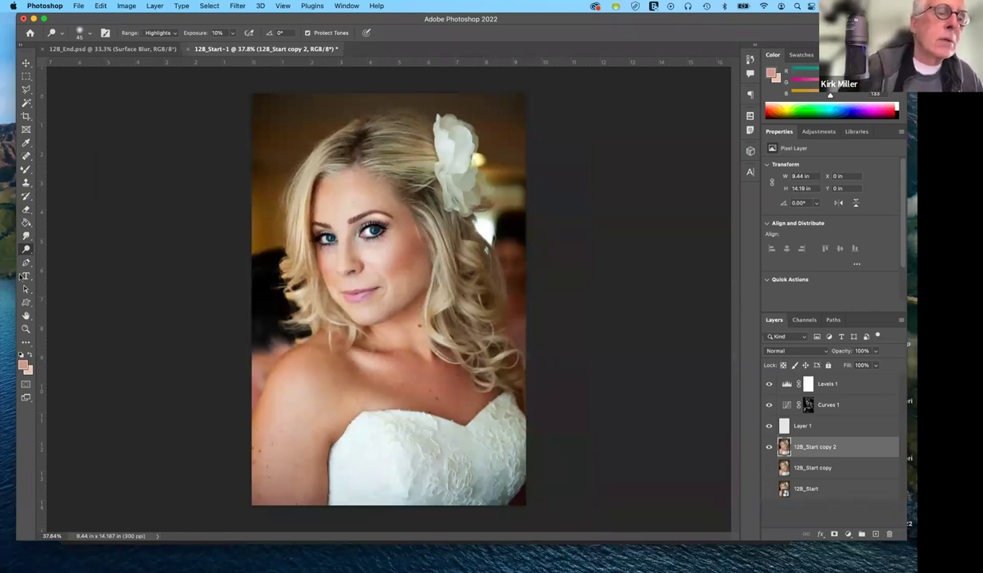
Step: Set up the Eraser tool in Brush mode with 79% opacity and 64% flow
{"action": "left_click", "coordinate": [25, 210]}
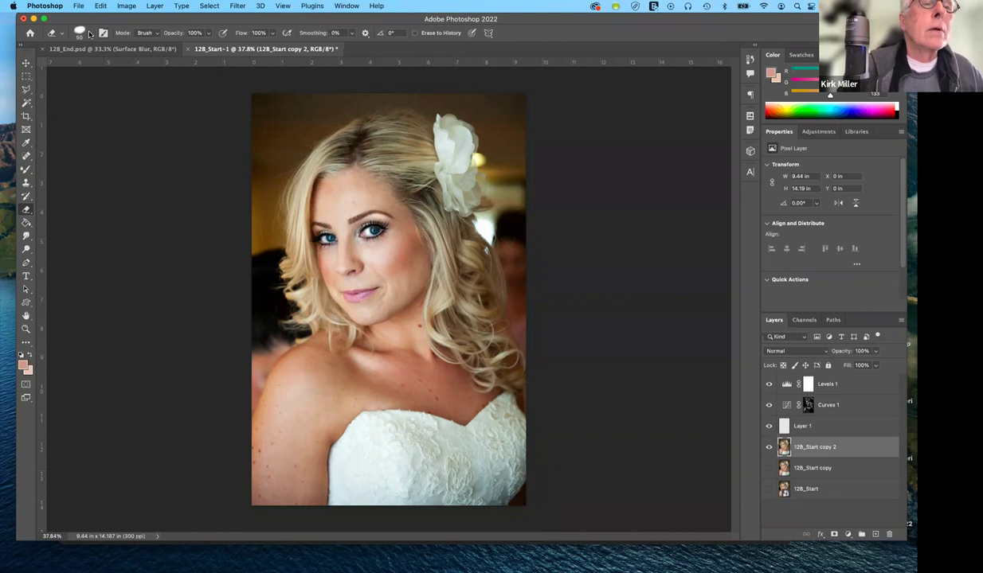
{"action": "right_click", "coordinate": [80, 83]}
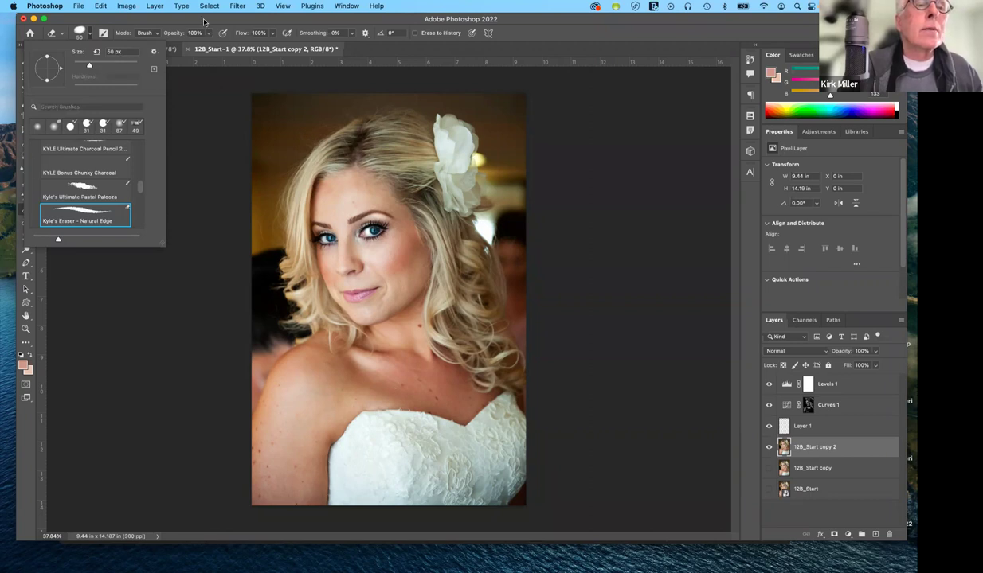
{"action": "key", "text": "Escape"}
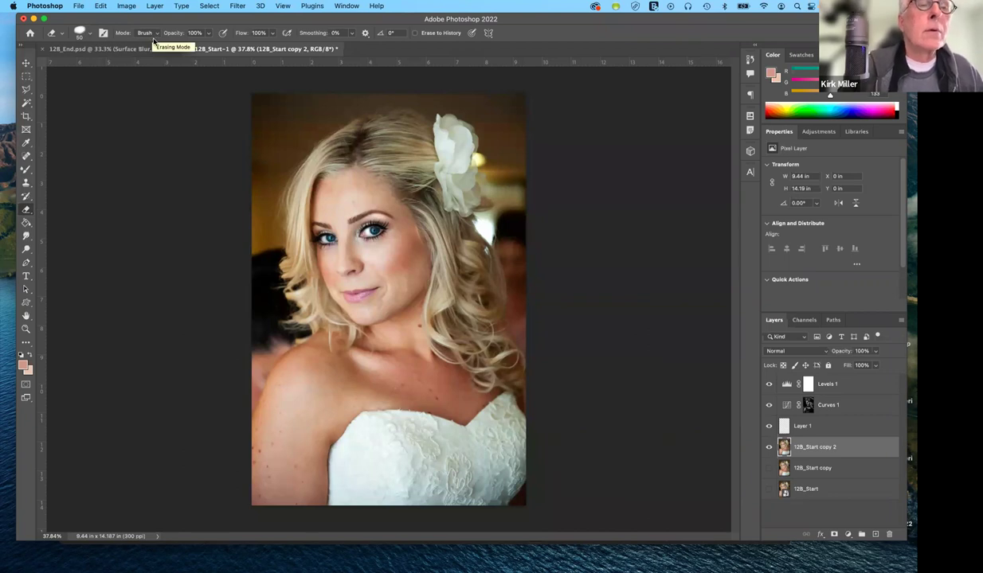
{"action": "left_click", "coordinate": [156, 35]}
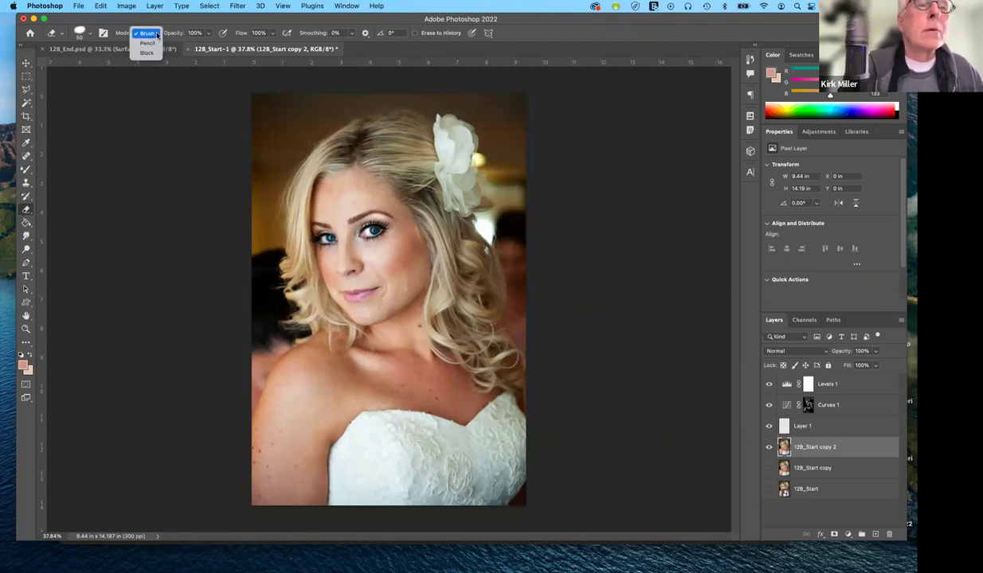
{"action": "left_click", "coordinate": [155, 34]}
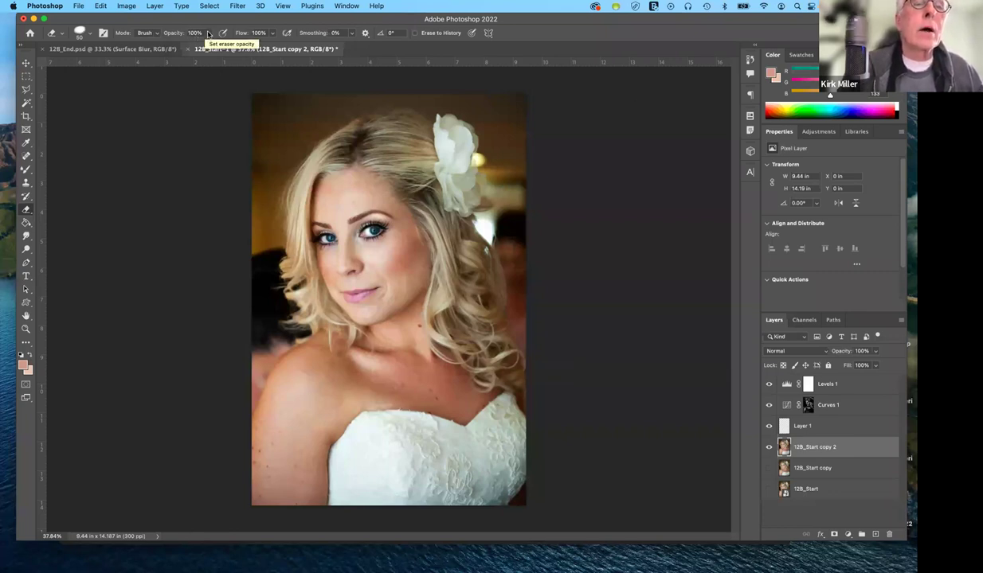
{"action": "left_click", "coordinate": [208, 33]}
{"action": "left_click_drag", "start_coordinate": [208, 47], "coordinate": [199, 48]}
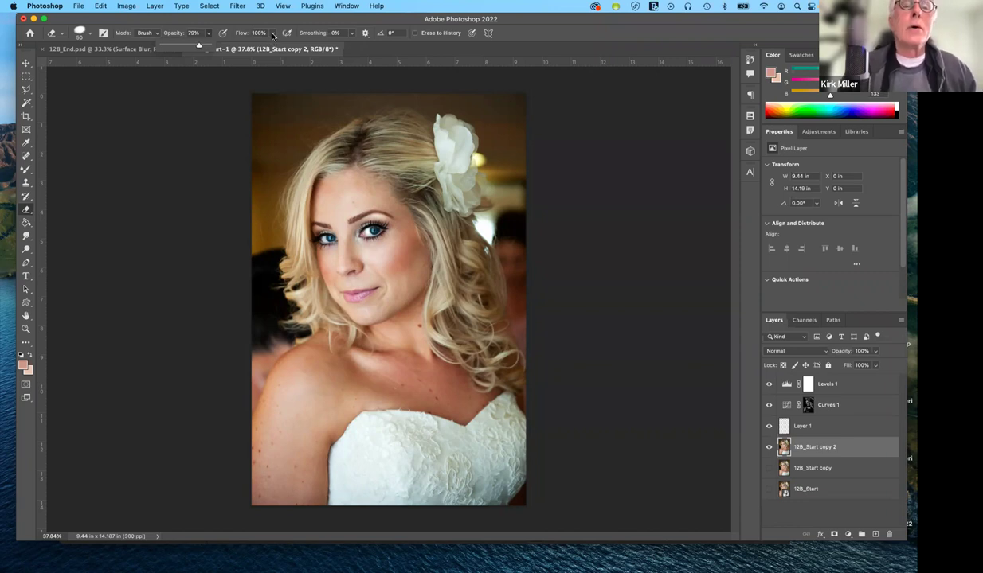
{"action": "left_click", "coordinate": [272, 35]}
{"action": "left_click_drag", "start_coordinate": [270, 49], "coordinate": [255, 46]}
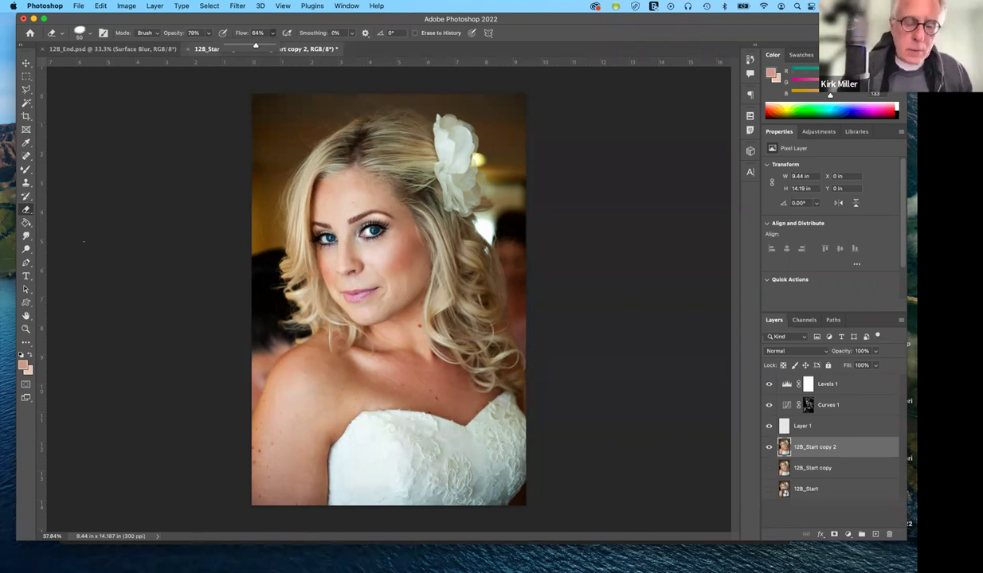
Step: Try erasing the blur along an upper eyelid on 12B_Start copy 2, and undo the stroke
{"action": "key", "text": "super+equal"}
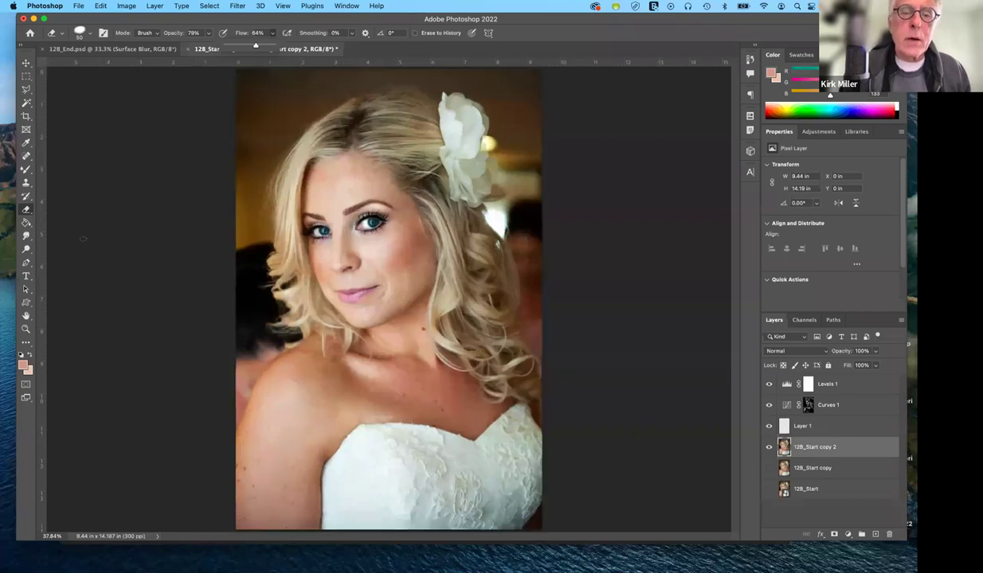
{"action": "key", "text": "super+equal"}
{"action": "key", "text": "super+equal"}
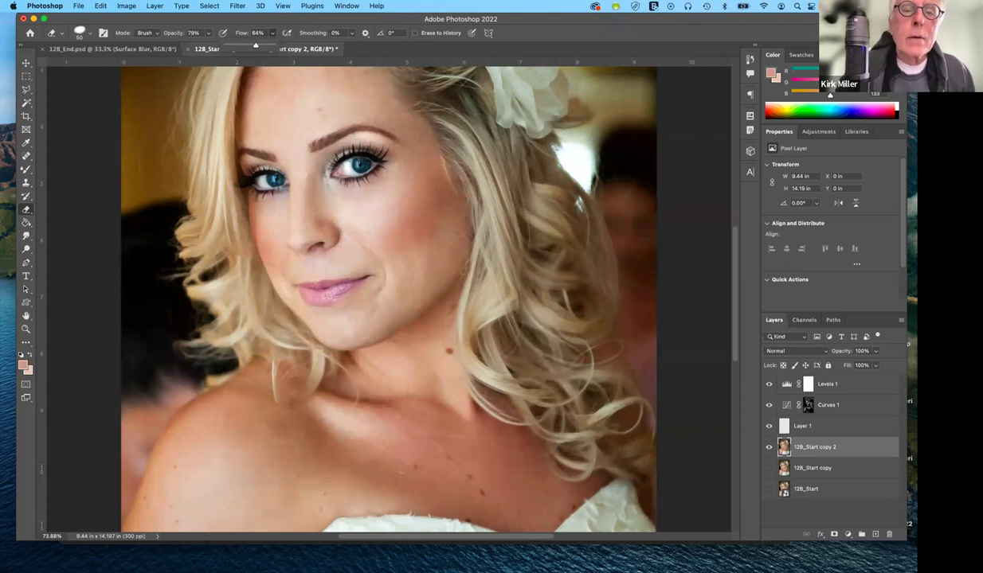
{"action": "left_click_drag", "start_coordinate": [334, 157], "coordinate": [362, 162]}
{"action": "key", "text": "cmd+z"}
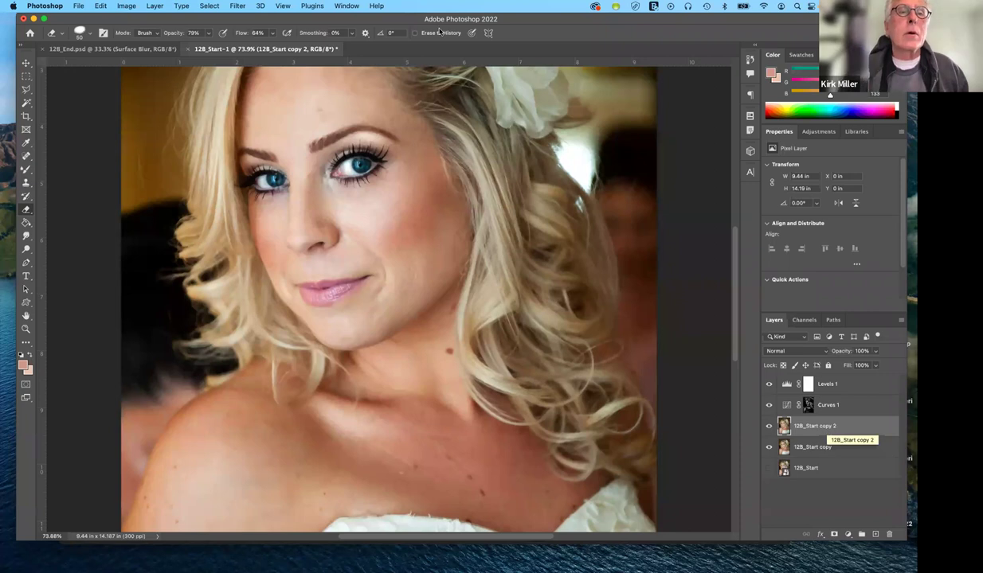
Step: Run Surface Blur again on 12B_Start copy 2, directly above the visible 12B_Start copy, with radius 5 pixels and threshold 10 levels
{"action": "left_click", "coordinate": [239, 7]}
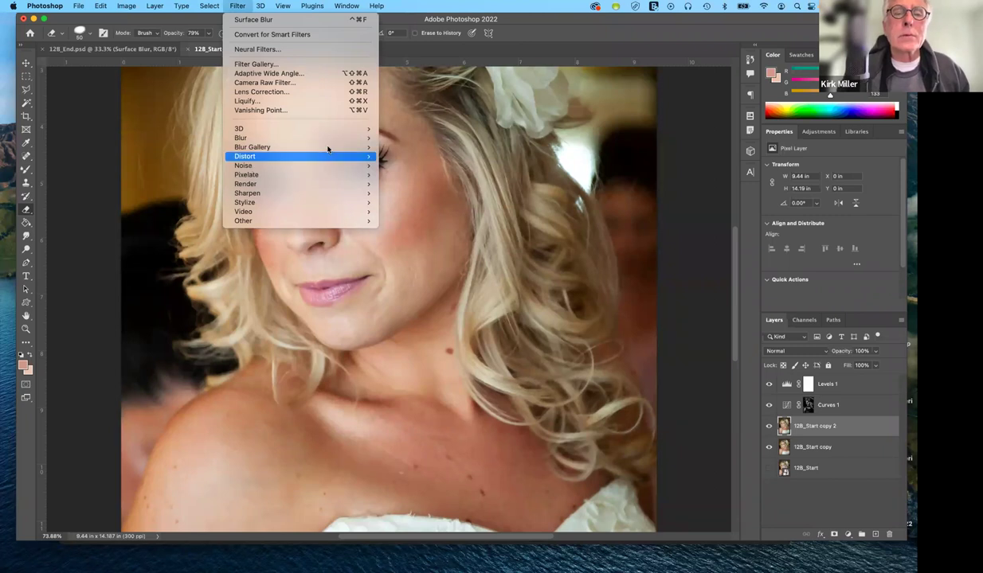
{"action": "mouse_move", "coordinate": [319, 138]}
{"action": "left_click", "coordinate": [433, 232]}
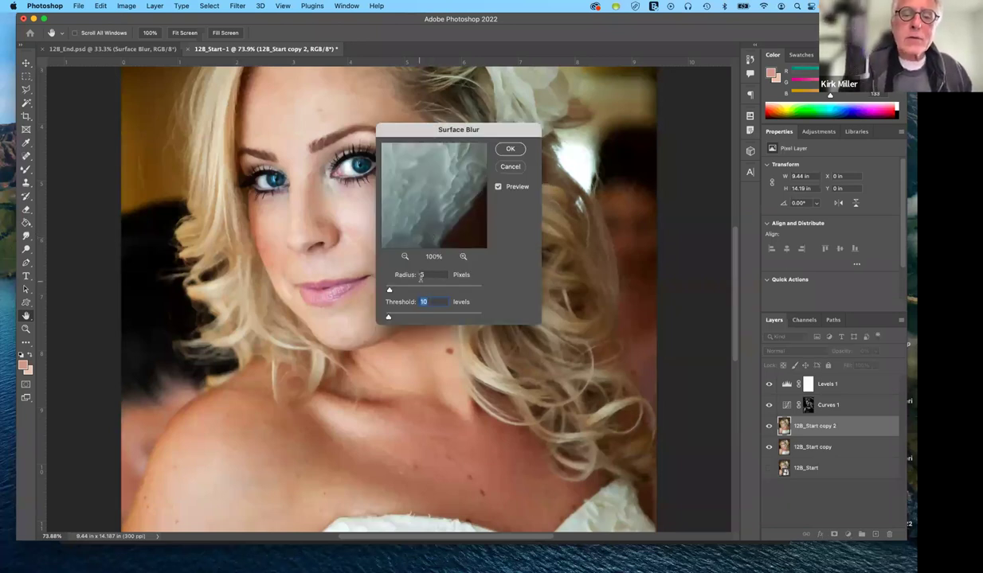
{"action": "left_click", "coordinate": [513, 149]}
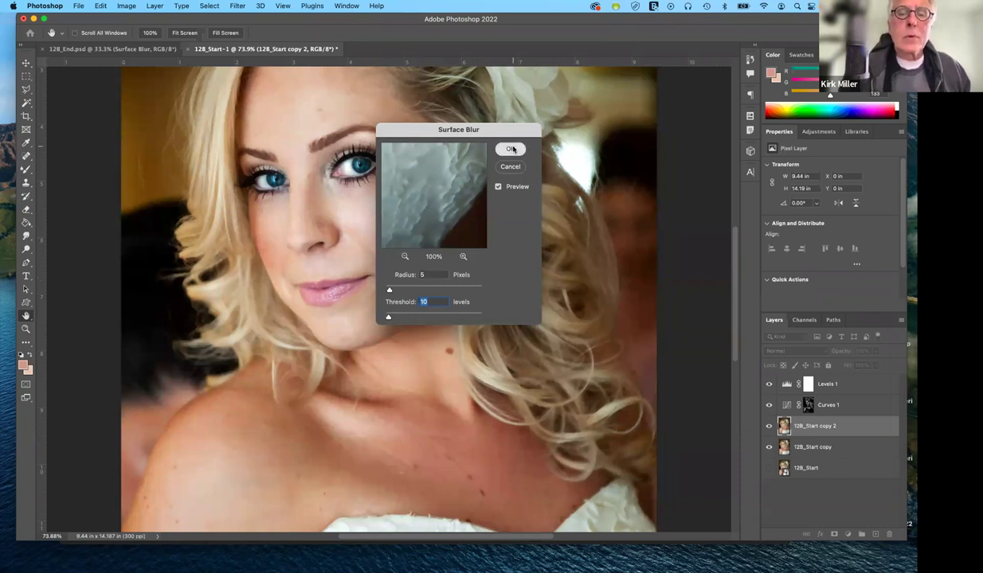
Step: Lower the opacity of the 12B_Start copy 2 layer to 40% and erase the blur over the bride's eye
{"action": "key", "text": "e"}
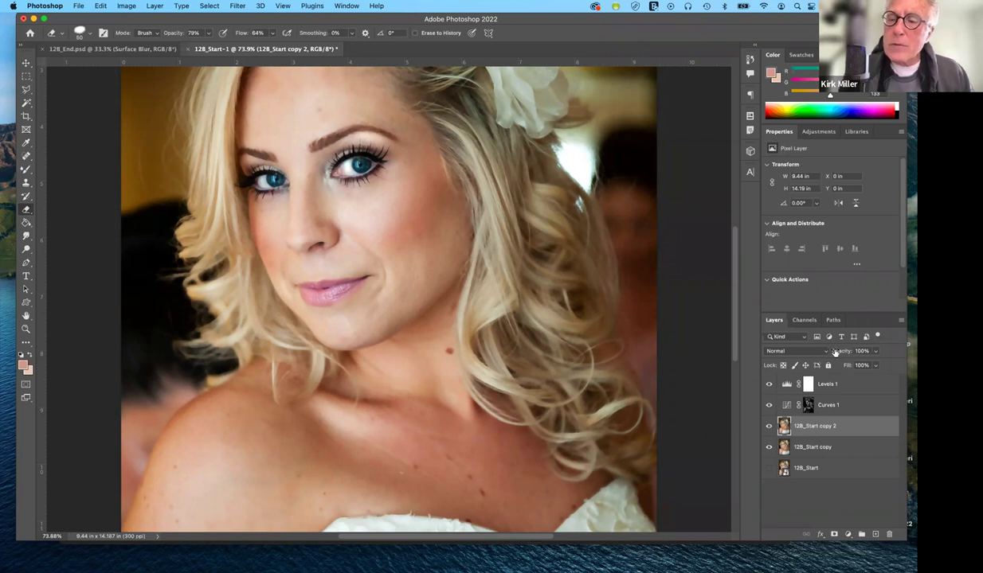
{"action": "left_click", "coordinate": [875, 352]}
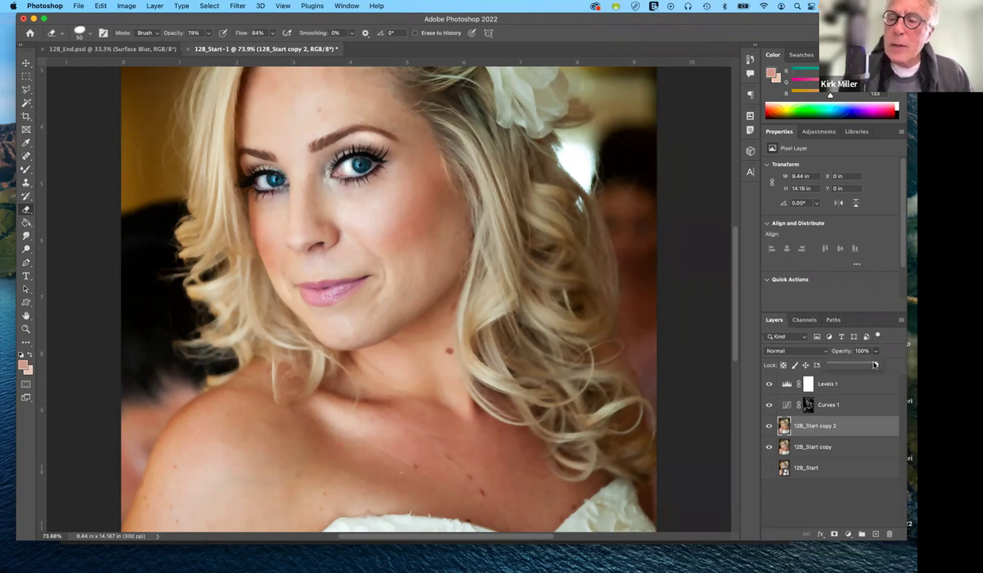
{"action": "left_click_drag", "start_coordinate": [875, 365], "coordinate": [846, 364]}
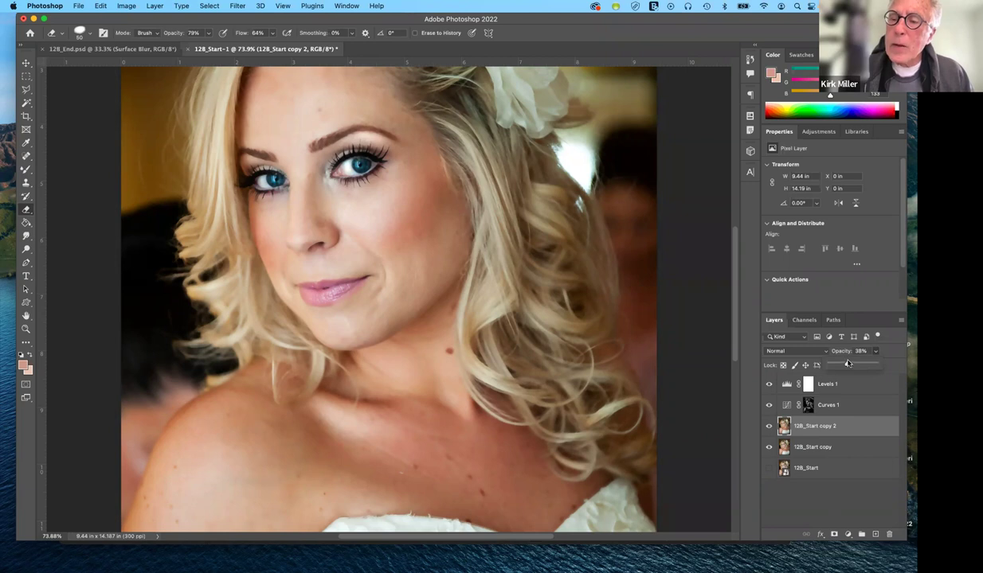
{"action": "left_click_drag", "start_coordinate": [847, 364], "coordinate": [848, 364]}
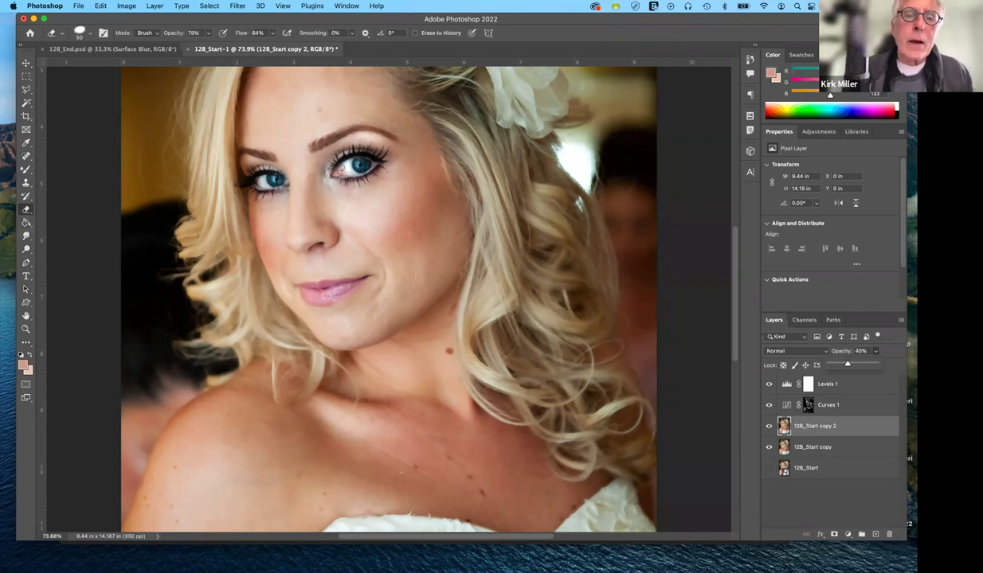
{"action": "left_click", "coordinate": [331, 162]}
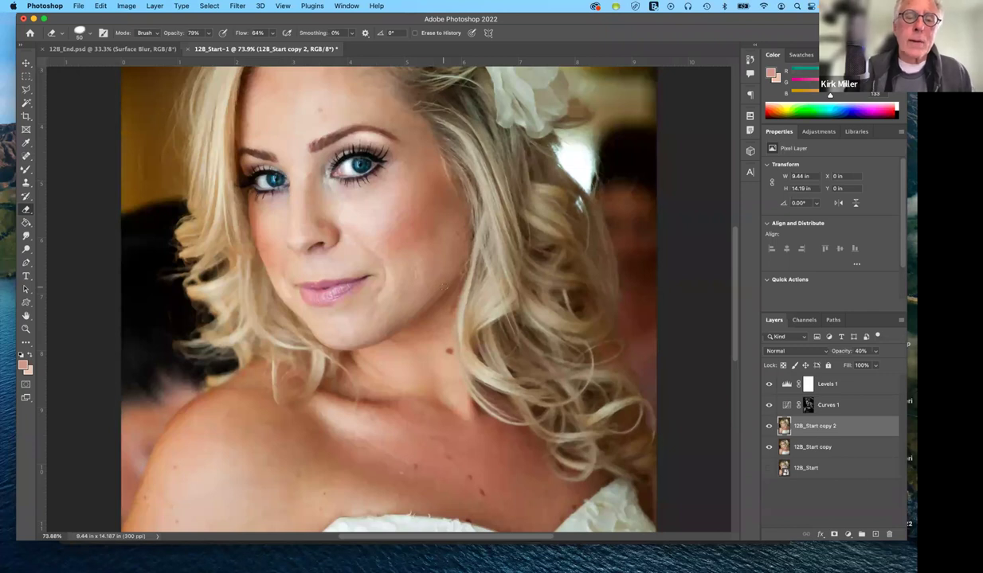
Step: Enlarge the Eraser brush to 250 pixels and erase the blur over the lace wedding dress on 12B_Start copy 2
{"action": "scroll", "coordinate": [443, 287], "scroll_direction": "down", "scroll_amount": 1}
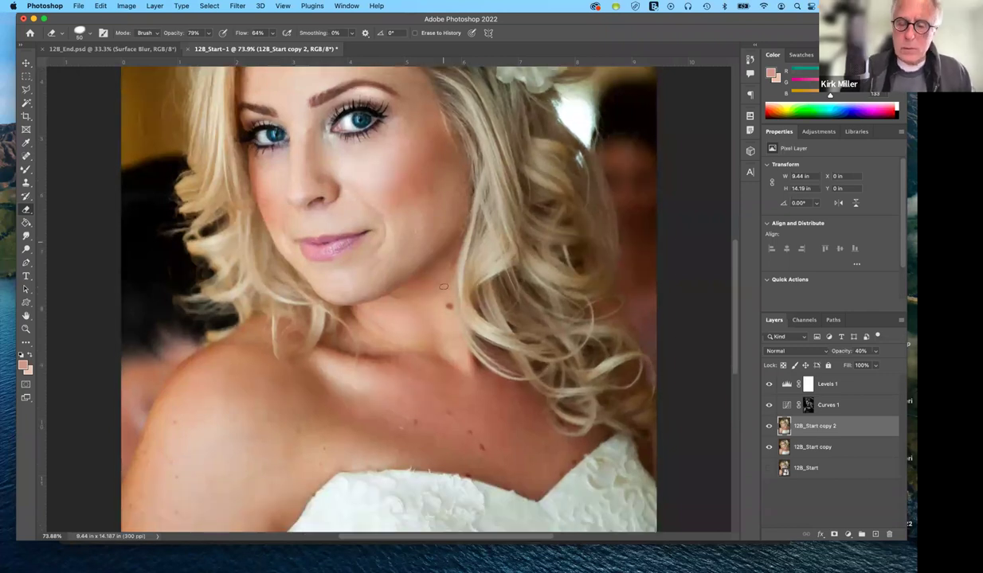
{"action": "scroll", "coordinate": [443, 287], "scroll_direction": "down", "scroll_amount": 6}
{"action": "key", "text": "bracketright"}
{"action": "key", "text": "bracketright"}
{"action": "key", "text": "bracketright"}
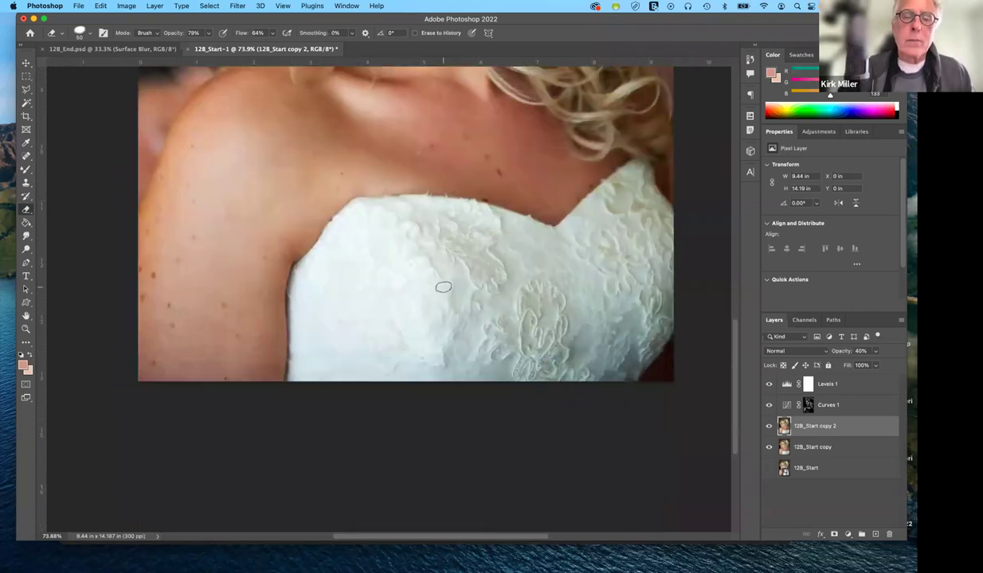
{"action": "key", "text": "bracketright"}
{"action": "key", "text": "bracketright"}
{"action": "key", "text": "bracketright"}
{"action": "key", "text": "bracketright"}
{"action": "key", "text": "bracketright"}
{"action": "key", "text": "bracketright"}
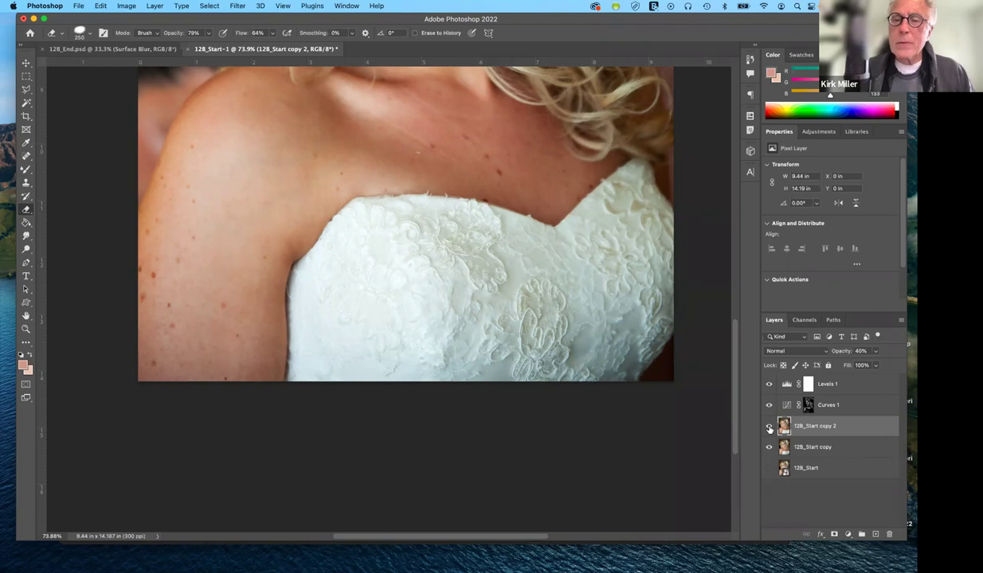
Step: Compare 12B_Start copy and 12B_Start copy 2 by isolating each, leaving only 12B_Start copy 2 visible of the image layers
{"action": "left_click", "coordinate": [768, 446]}
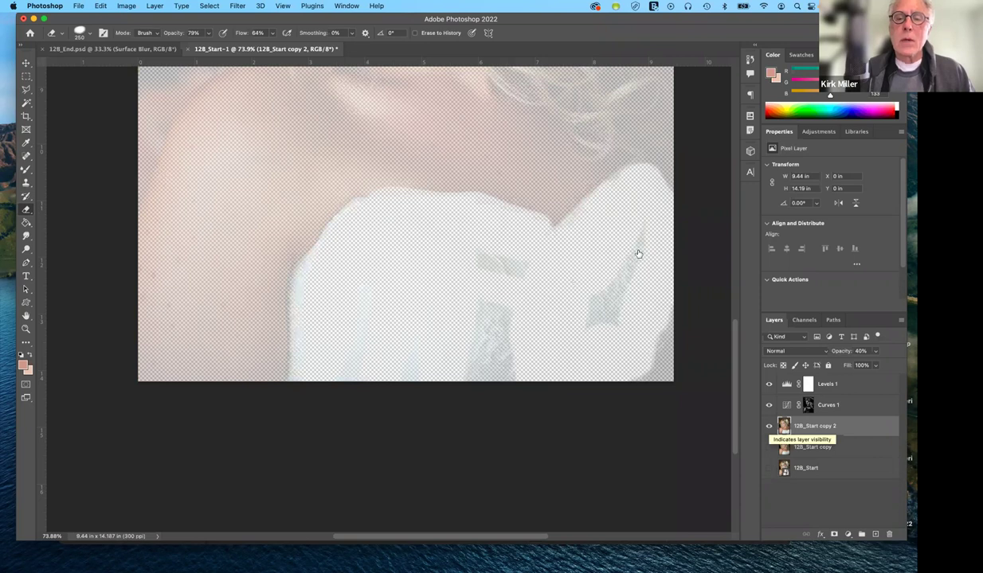
{"action": "left_click", "coordinate": [769, 426]}
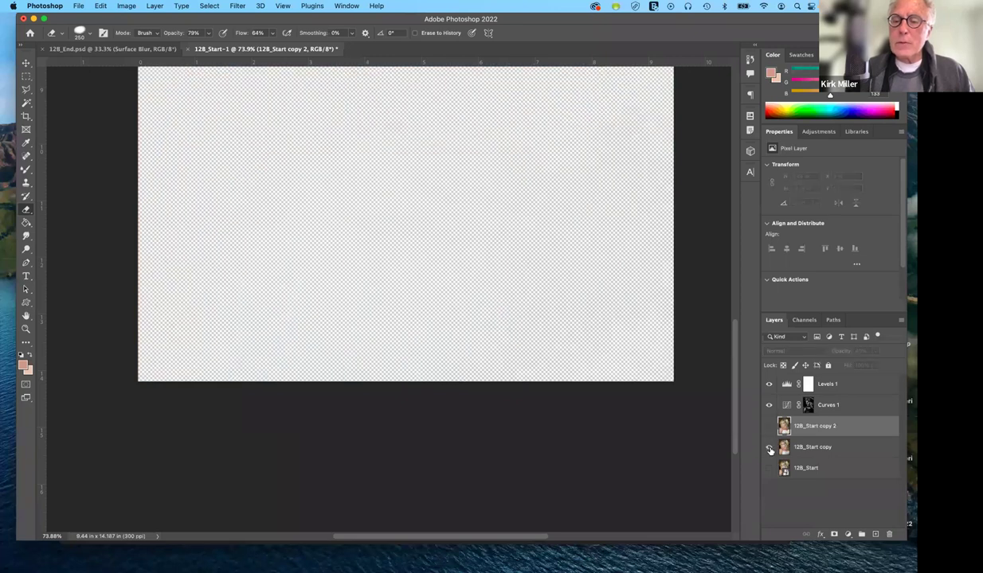
{"action": "left_click", "coordinate": [769, 448]}
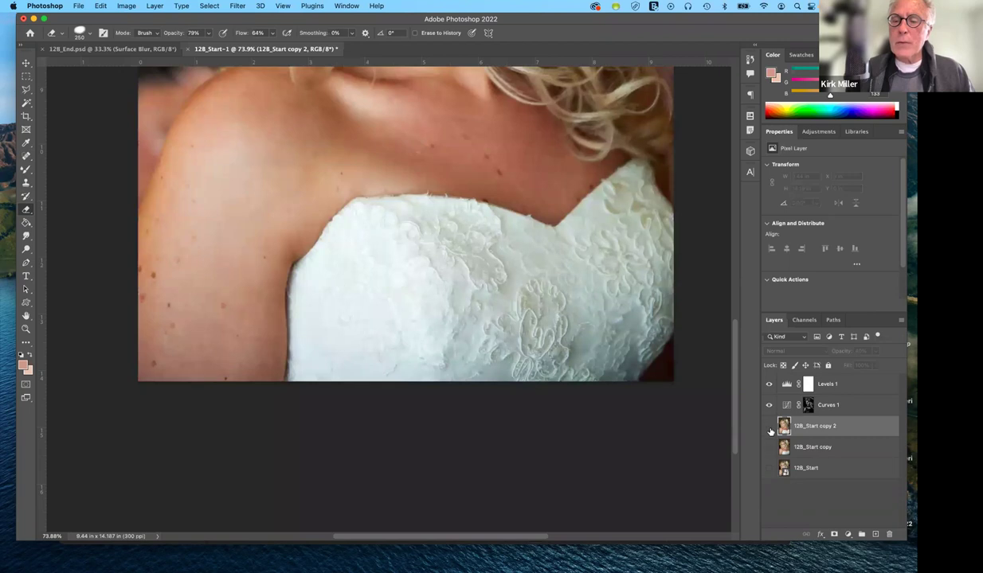
{"action": "left_click", "coordinate": [770, 448]}
{"action": "left_click", "coordinate": [770, 426]}
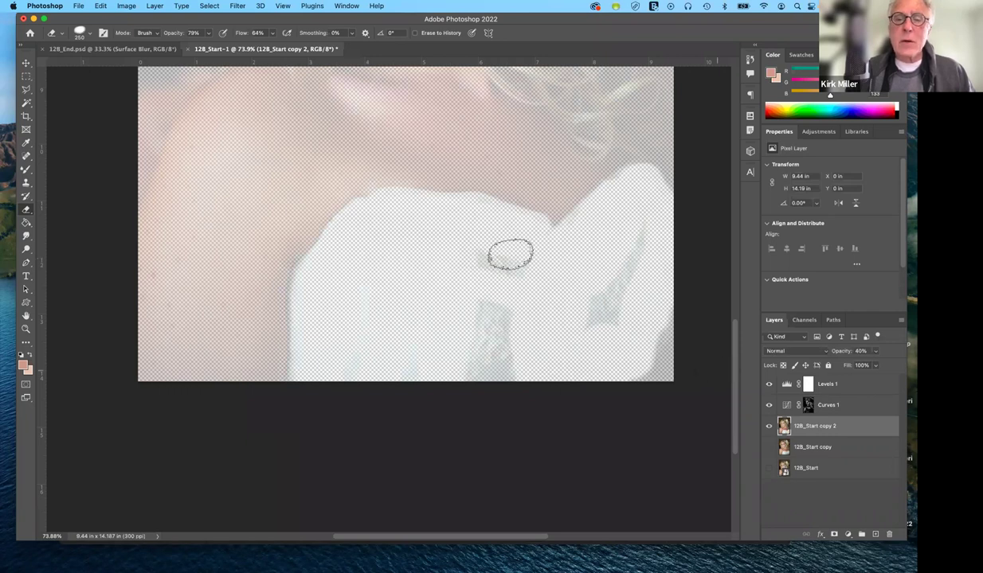
Step: Erase the leftover lace patches in the center and side of the dress on the isolated 12B_Start copy 2 layer
{"action": "left_click_drag", "start_coordinate": [516, 270], "coordinate": [474, 344]}
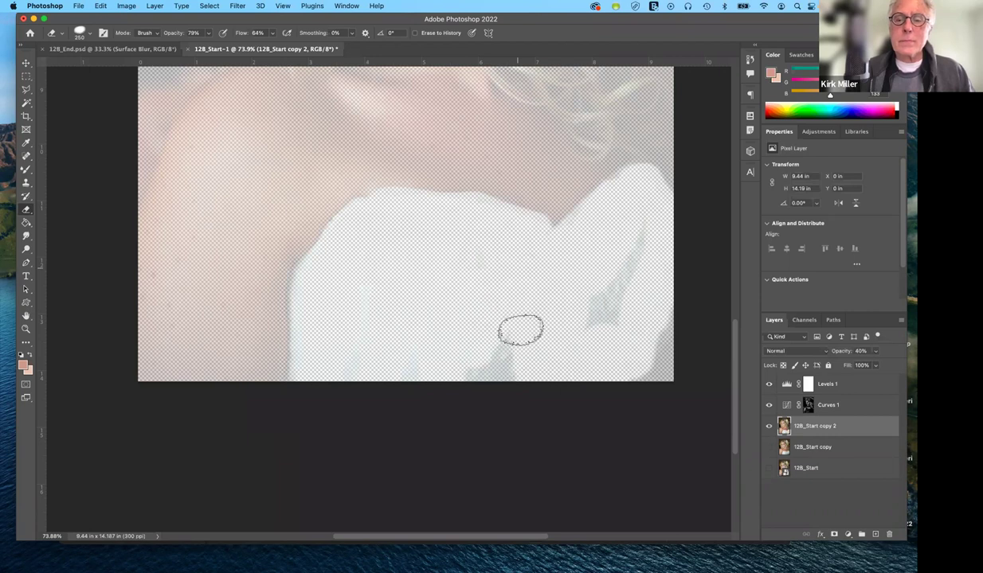
{"action": "left_click_drag", "start_coordinate": [521, 330], "coordinate": [632, 235]}
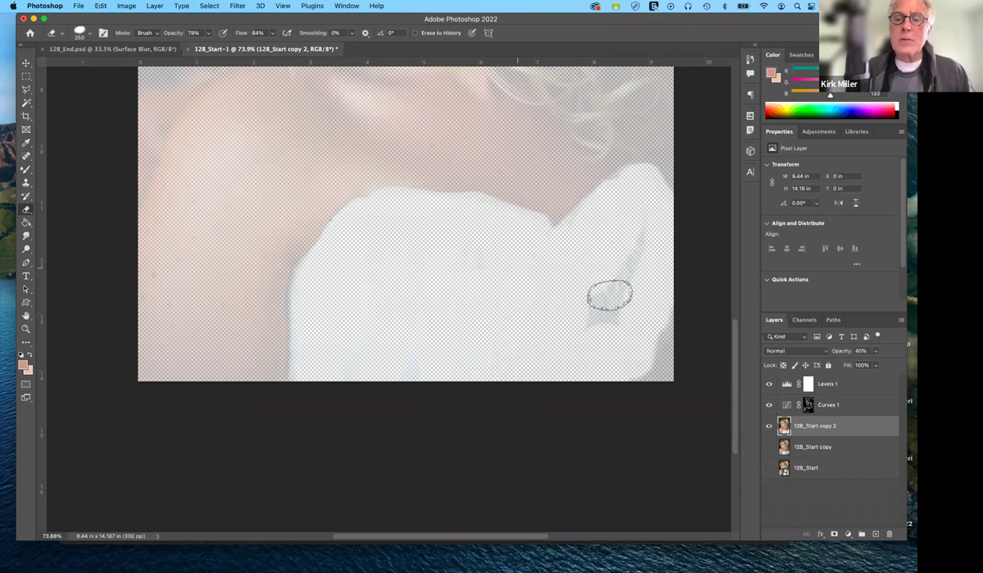
{"action": "left_click_drag", "start_coordinate": [610, 296], "coordinate": [599, 323]}
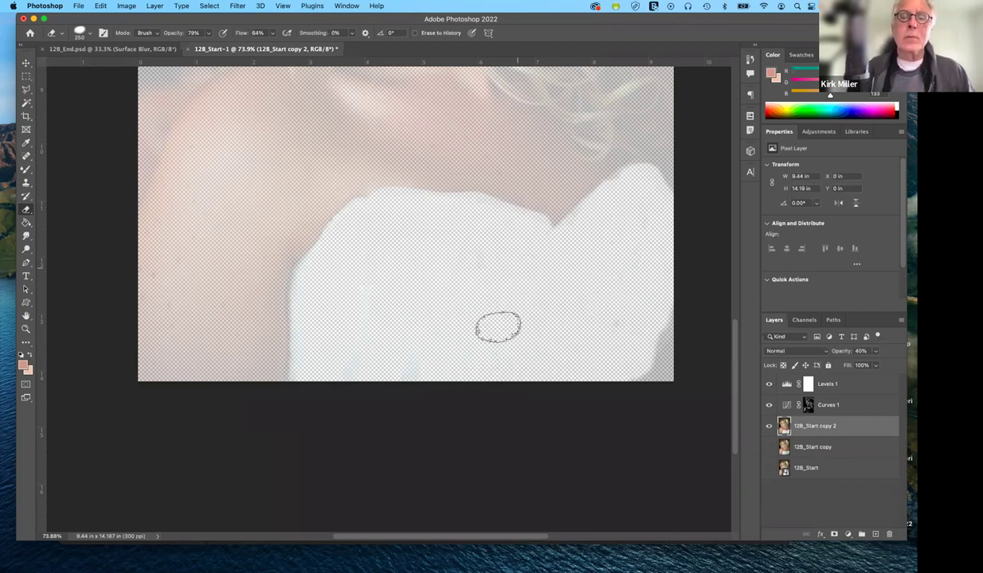
Step: Reduce the Eraser to 100 pixels, clear the remaining blur over the bride's right eye, and show 12B_Start copy again
{"action": "scroll", "coordinate": [498, 327], "scroll_direction": "up", "scroll_amount": 5}
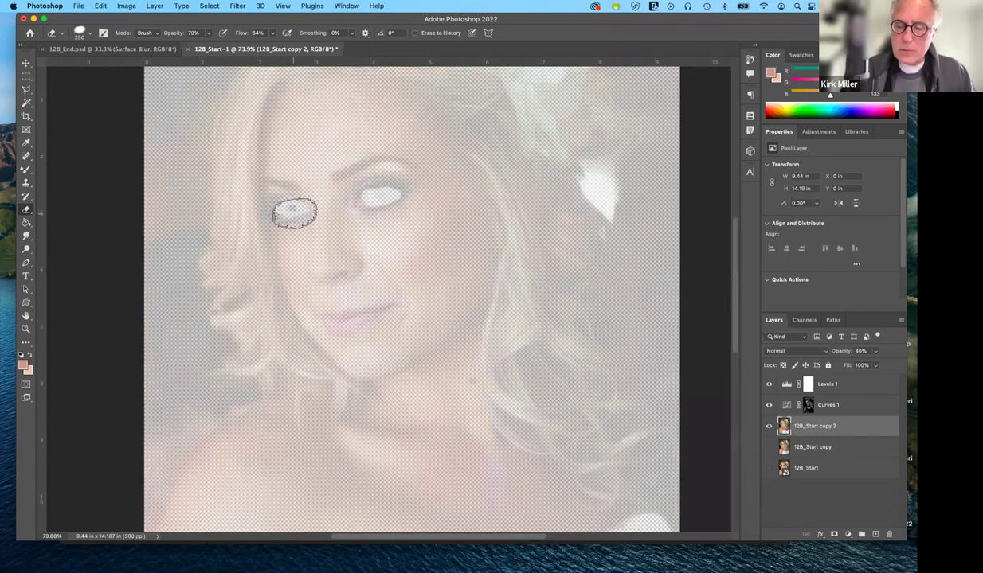
{"action": "left_click", "coordinate": [294, 213]}
{"action": "key", "text": "bracketleft"}
{"action": "key", "text": "bracketleft"}
{"action": "key", "text": "bracketleft"}
{"action": "key", "text": "bracketleft"}
{"action": "key", "text": "bracketleft"}
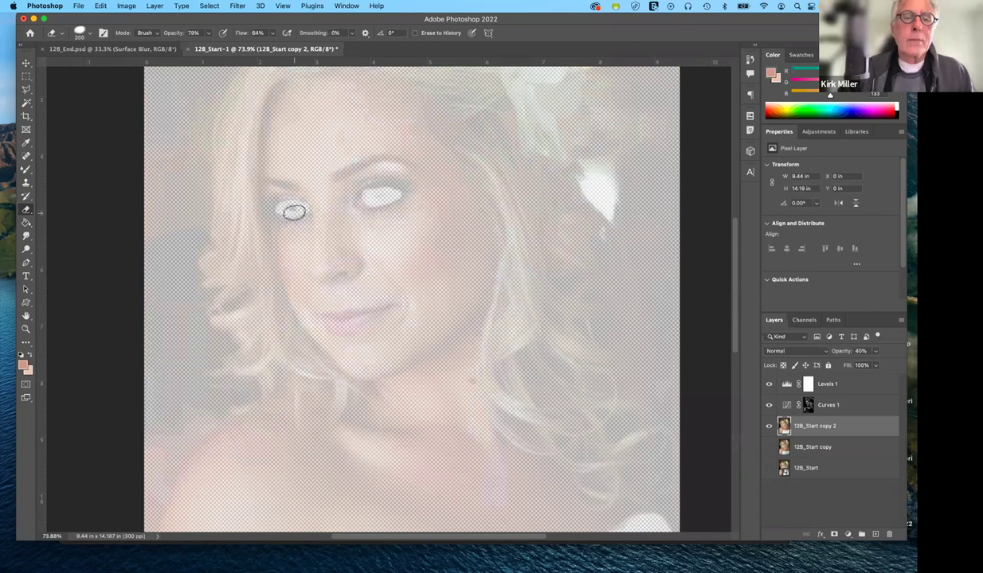
{"action": "left_click", "coordinate": [294, 208]}
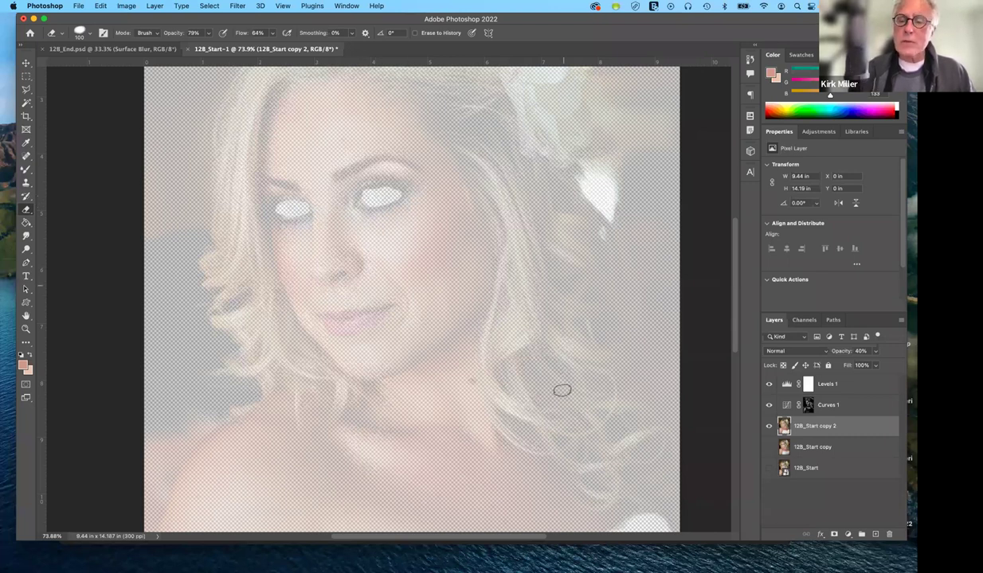
{"action": "left_click", "coordinate": [768, 447]}
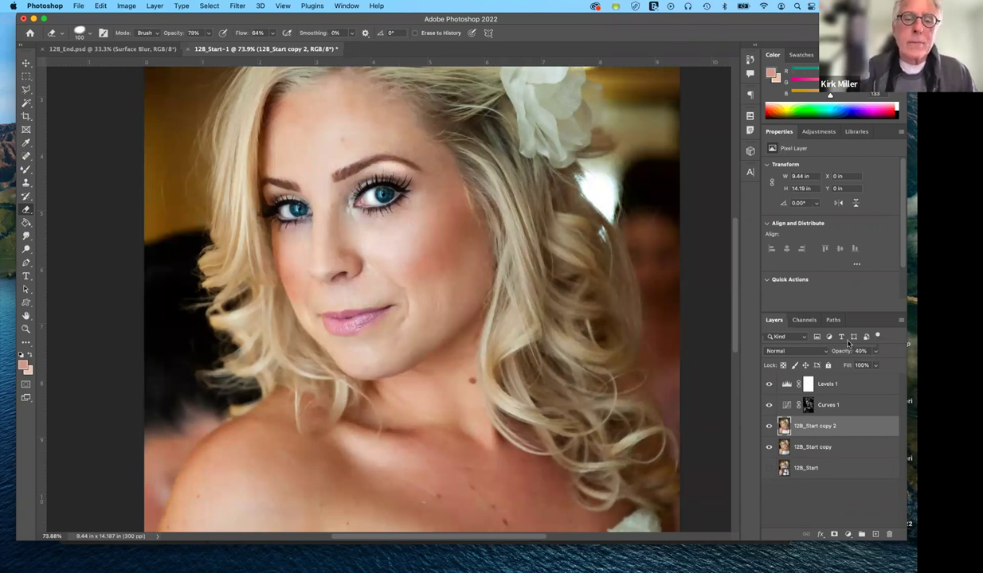
Step: Compare the lower face with and without the blurred 12B_Start copy 2 layer at close range
{"action": "key", "text": "super+plus"}
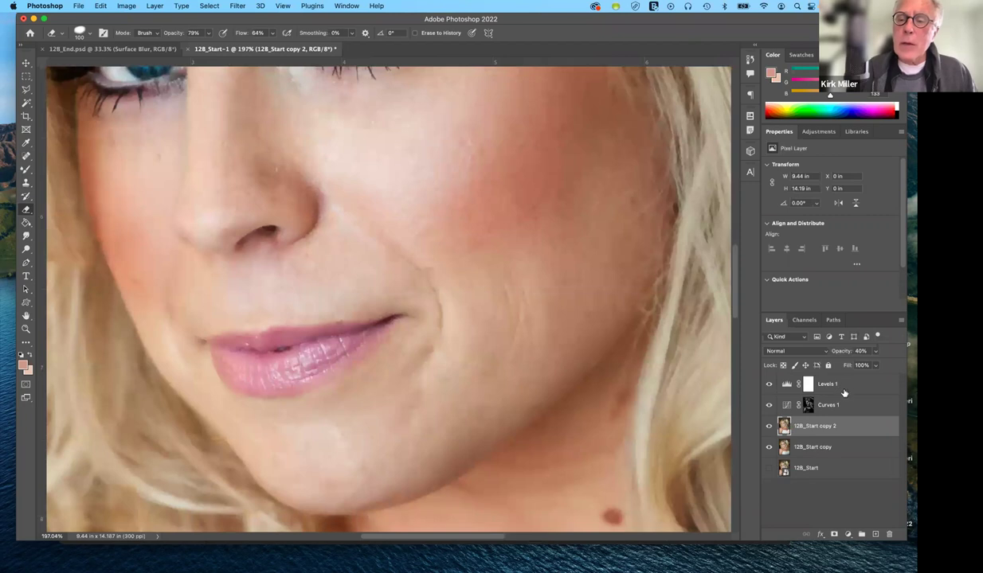
{"action": "left_click", "coordinate": [769, 427]}
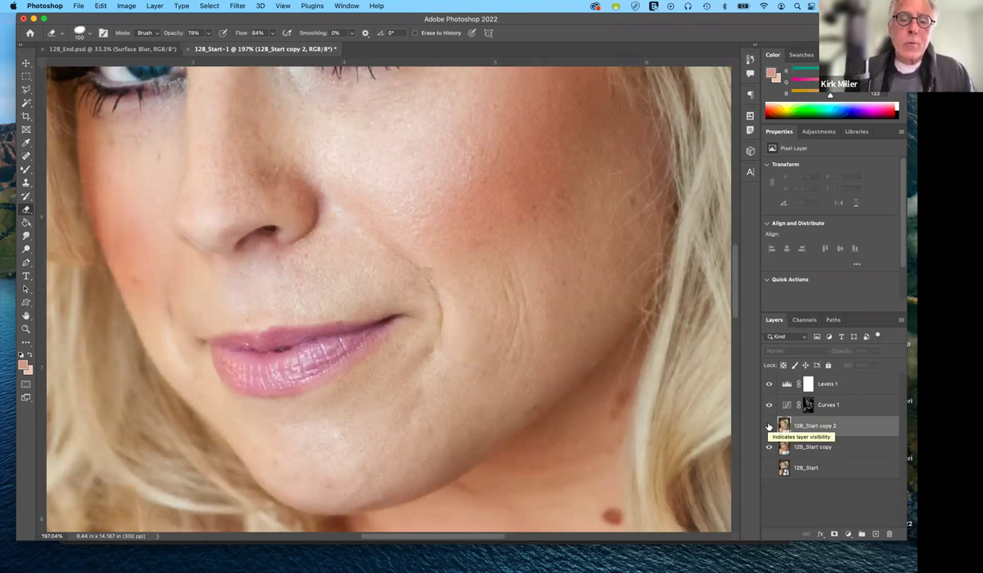
{"action": "left_click", "coordinate": [770, 427]}
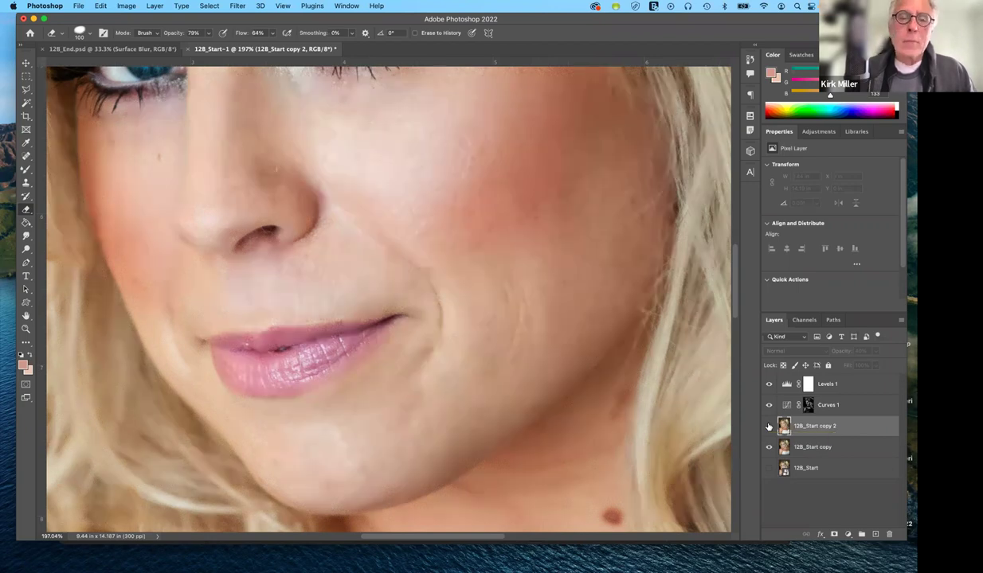
{"action": "left_click", "coordinate": [769, 427]}
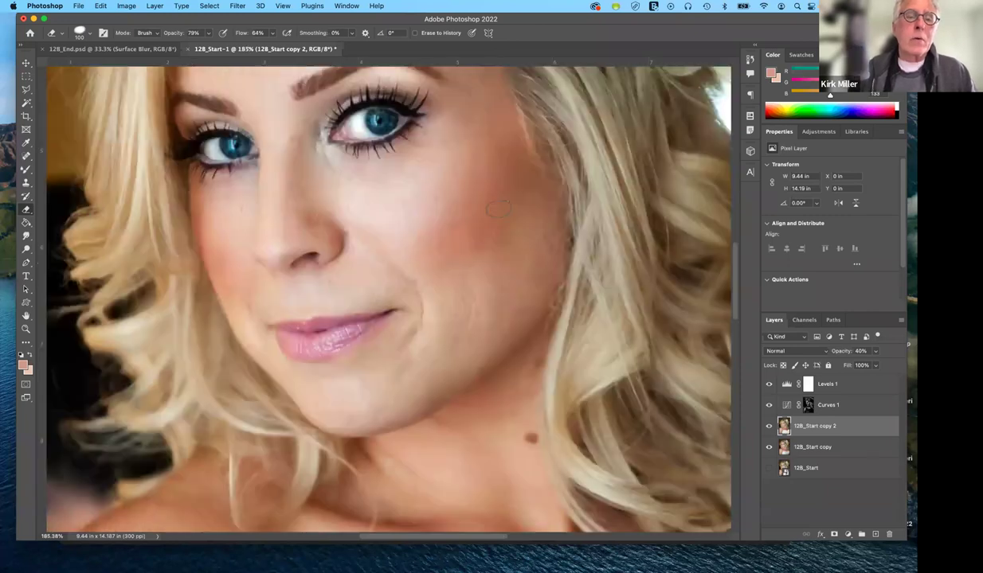
Step: Reduce the Eraser to 45 pixels and erase the blur at the inner corner of the bride's right eye
{"action": "scroll", "coordinate": [240, 255], "scroll_direction": "down", "scroll_amount": 3}
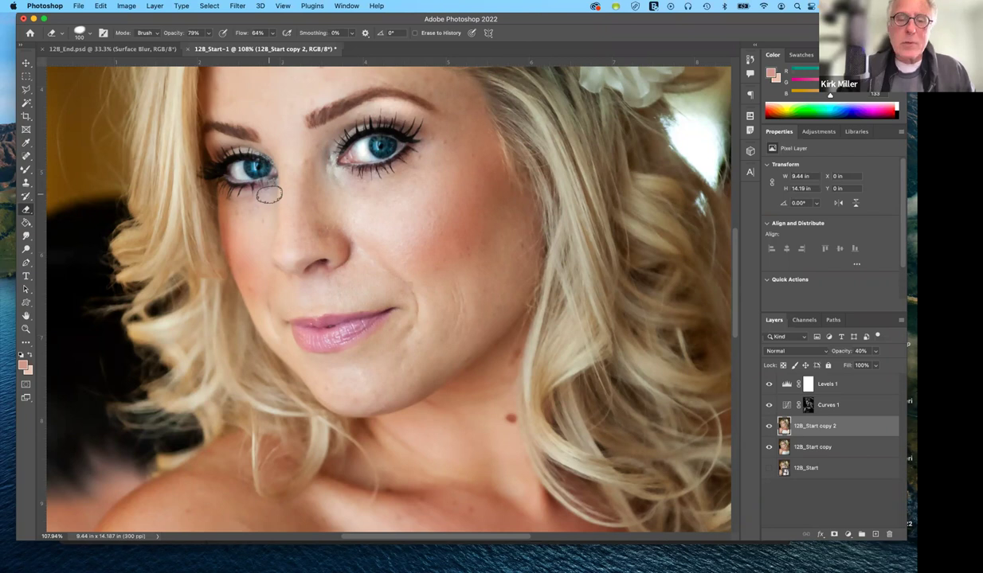
{"action": "key", "text": "bracketleft"}
{"action": "key", "text": "bracketleft"}
{"action": "key", "text": "bracketleft"}
{"action": "key", "text": "bracketleft"}
{"action": "key", "text": "bracketleft"}
{"action": "key", "text": "bracketleft"}
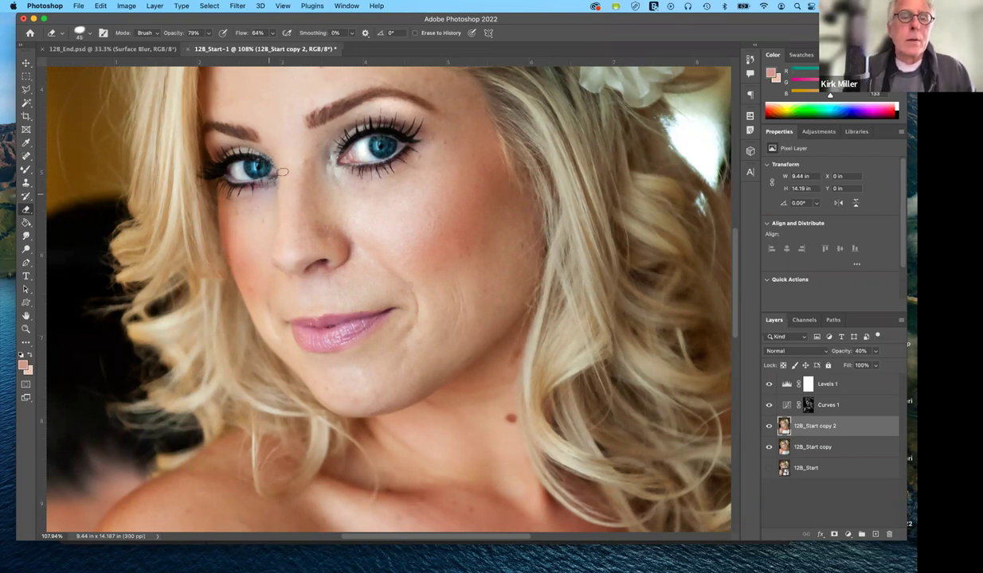
{"action": "left_click_drag", "start_coordinate": [282, 172], "coordinate": [269, 182]}
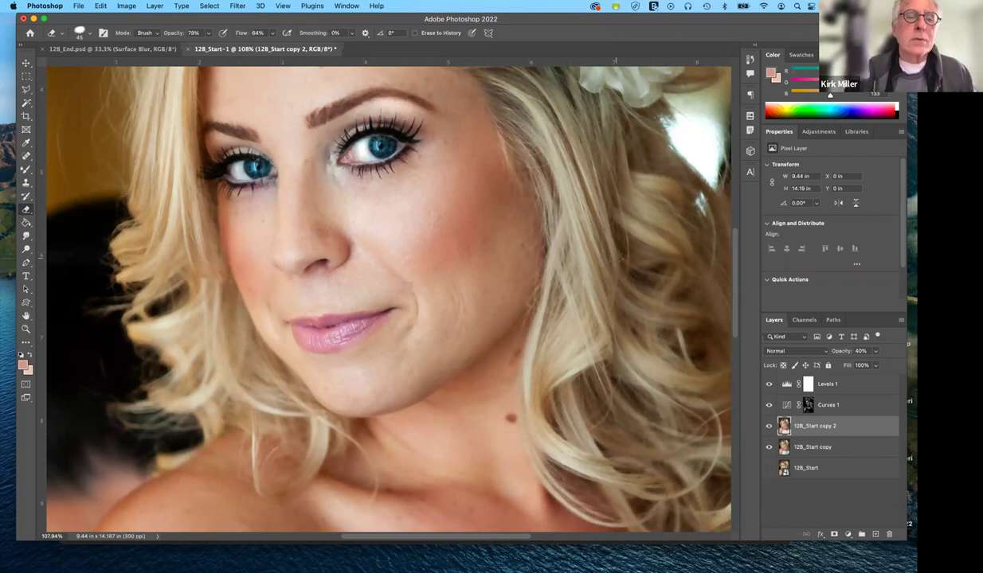
Step: Examine the skin smoothing and the sharpness of the eyes and lips, both close up and across the wider portrait
{"action": "scroll", "coordinate": [617, 256], "scroll_direction": "up", "scroll_amount": 1}
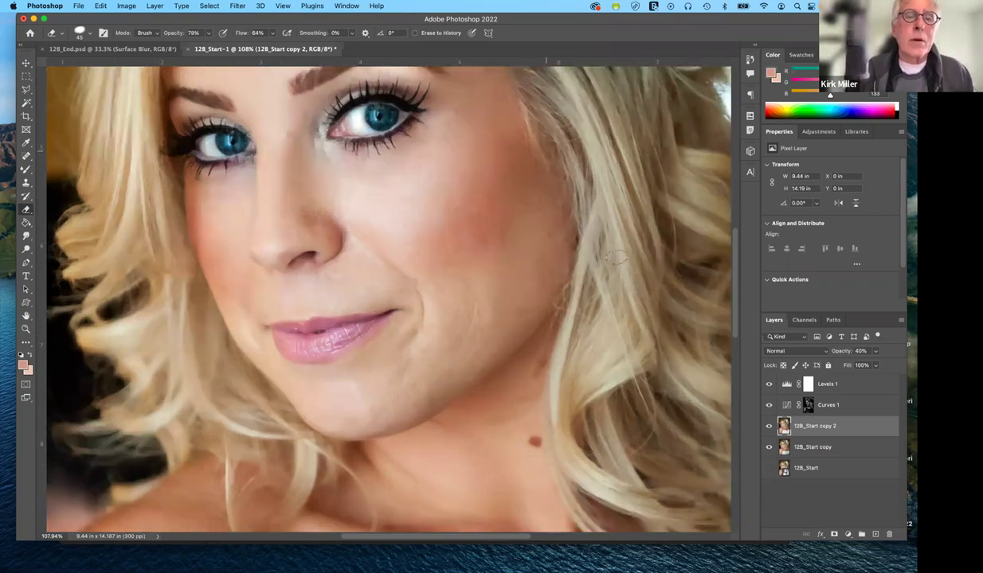
{"action": "scroll", "coordinate": [617, 257], "scroll_direction": "up", "scroll_amount": 3}
{"action": "left_click_drag", "start_coordinate": [616, 257], "coordinate": [618, 230]}
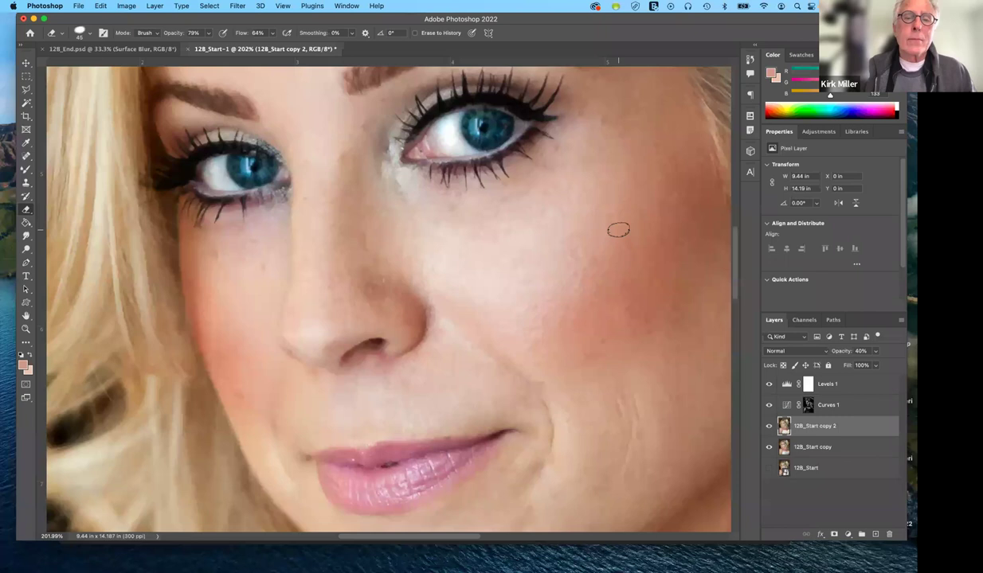
{"action": "scroll", "coordinate": [618, 230], "scroll_direction": "down", "scroll_amount": 1}
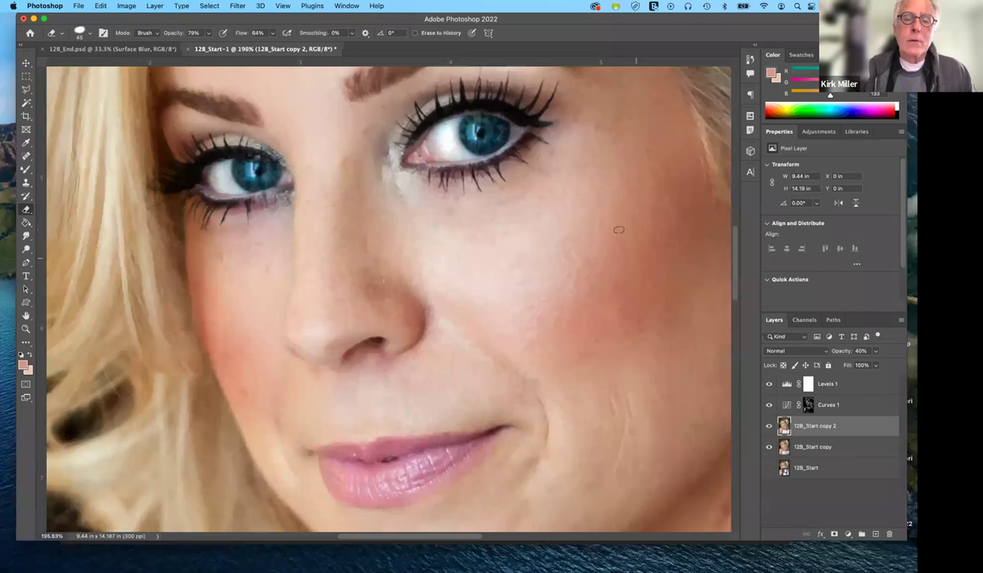
{"action": "scroll", "coordinate": [618, 230], "scroll_direction": "down", "scroll_amount": 5}
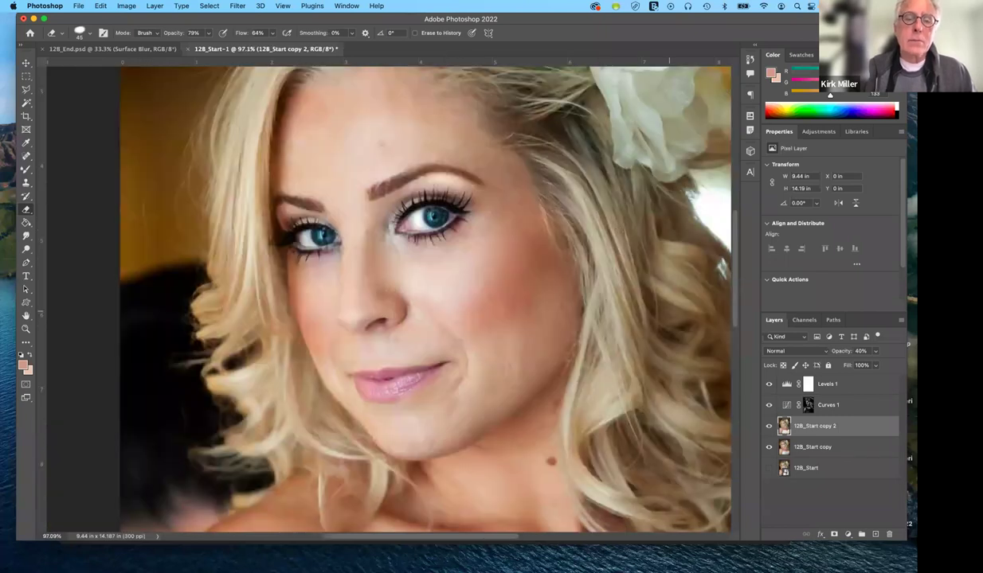
{"action": "scroll", "coordinate": [618, 231], "scroll_direction": "down", "scroll_amount": 1}
{"action": "scroll", "coordinate": [618, 230], "scroll_direction": "down", "scroll_amount": 2}
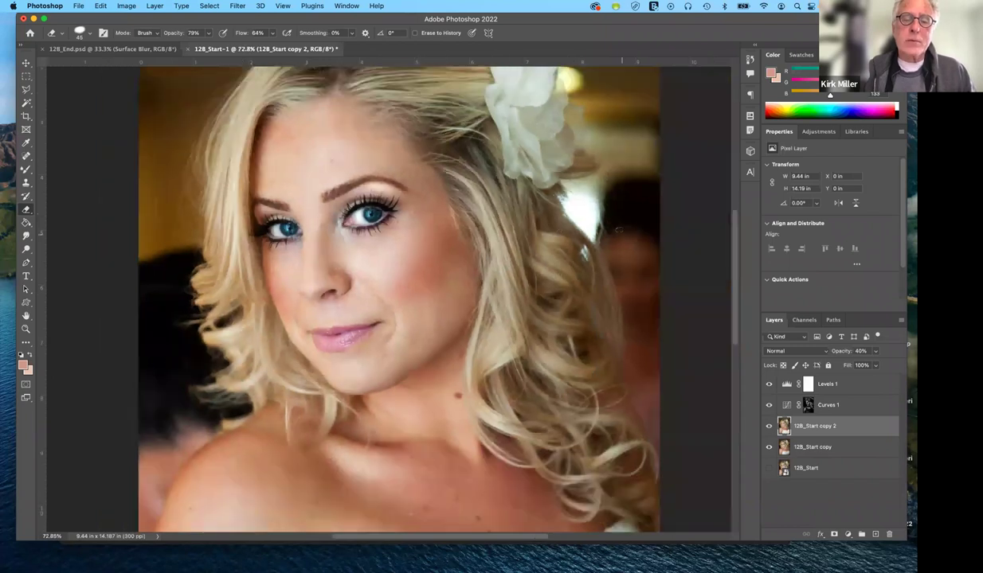
{"action": "scroll", "coordinate": [619, 230], "scroll_direction": "down", "scroll_amount": 1}
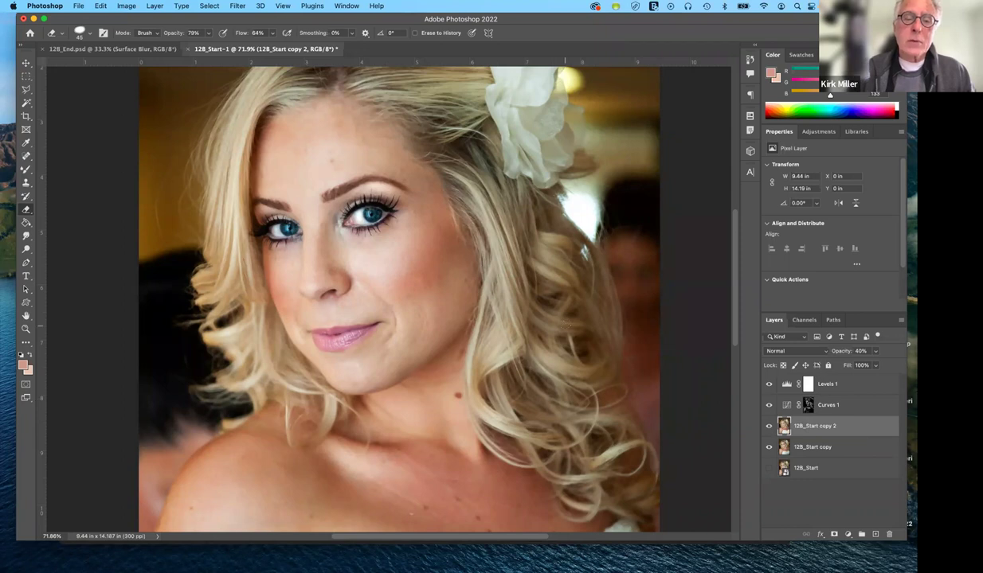
{"action": "key", "text": "super+equal"}
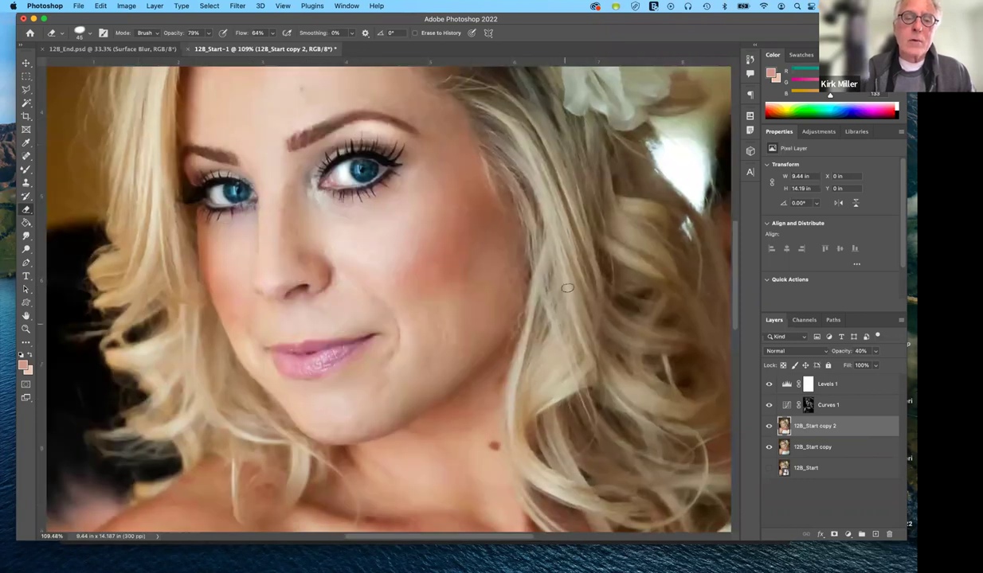
{"action": "scroll", "coordinate": [567, 287], "scroll_direction": "up", "scroll_amount": 2}
{"action": "scroll", "coordinate": [566, 287], "scroll_direction": "up", "scroll_amount": 2}
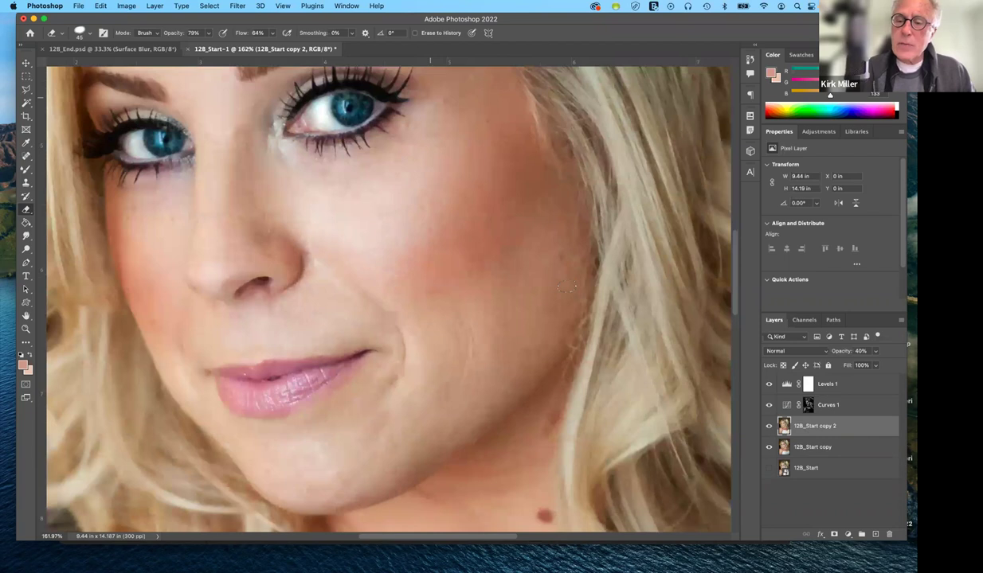
{"action": "scroll", "coordinate": [613, 297], "scroll_direction": "up", "scroll_amount": 2}
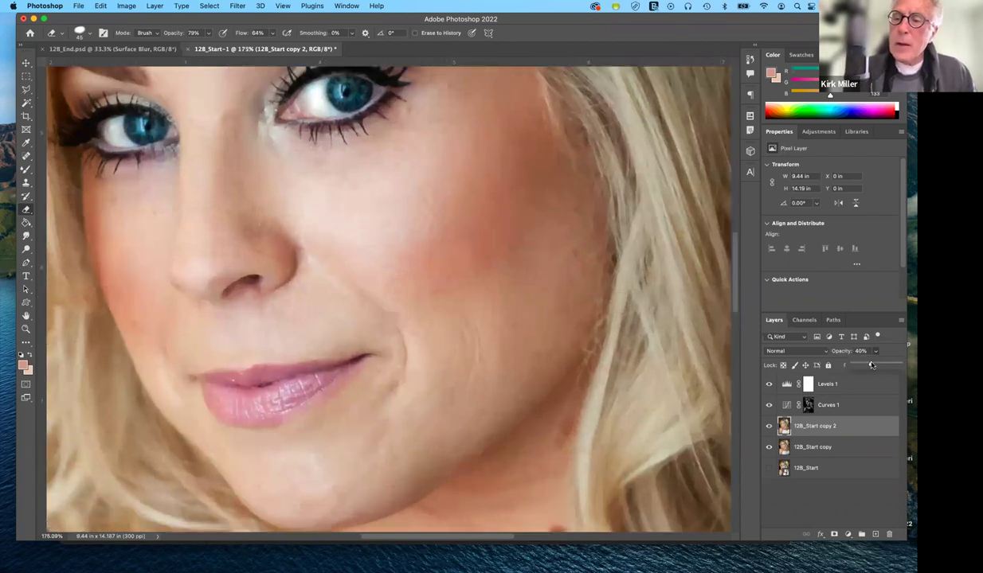
Step: Preview the 12B_Start copy 2 layer at 100% and 37% opacity, and set its opacity to 40%
{"action": "left_click_drag", "start_coordinate": [876, 352], "coordinate": [911, 365]}
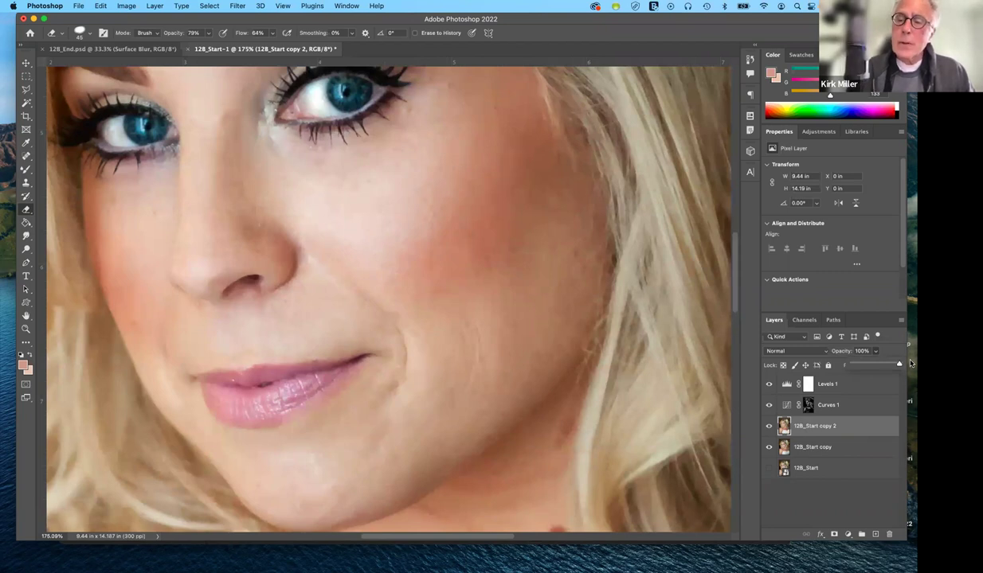
{"action": "left_click", "coordinate": [881, 363]}
{"action": "left_click", "coordinate": [872, 366]}
{"action": "left_click_drag", "start_coordinate": [870, 366], "coordinate": [869, 367]}
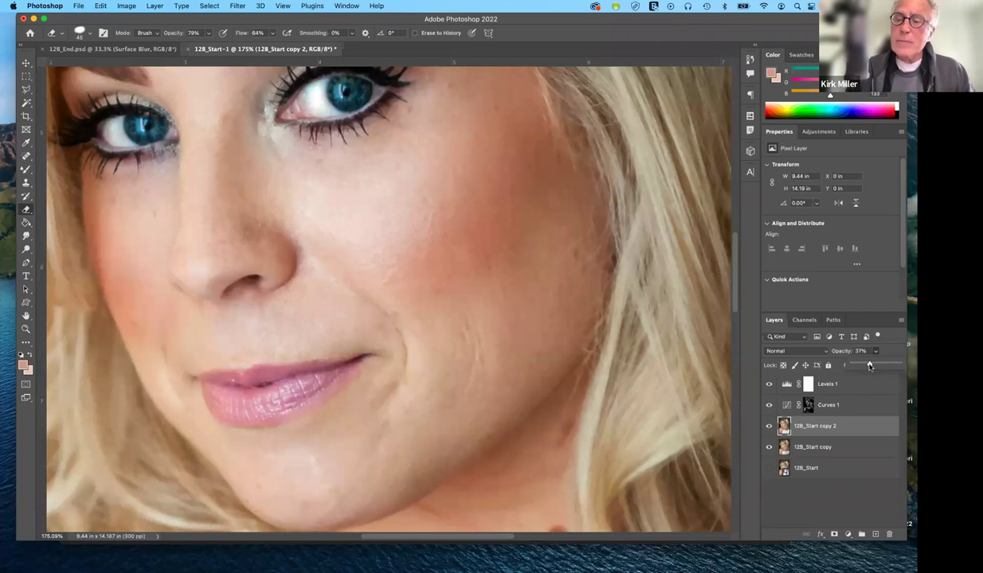
{"action": "left_click_drag", "start_coordinate": [868, 367], "coordinate": [870, 367]}
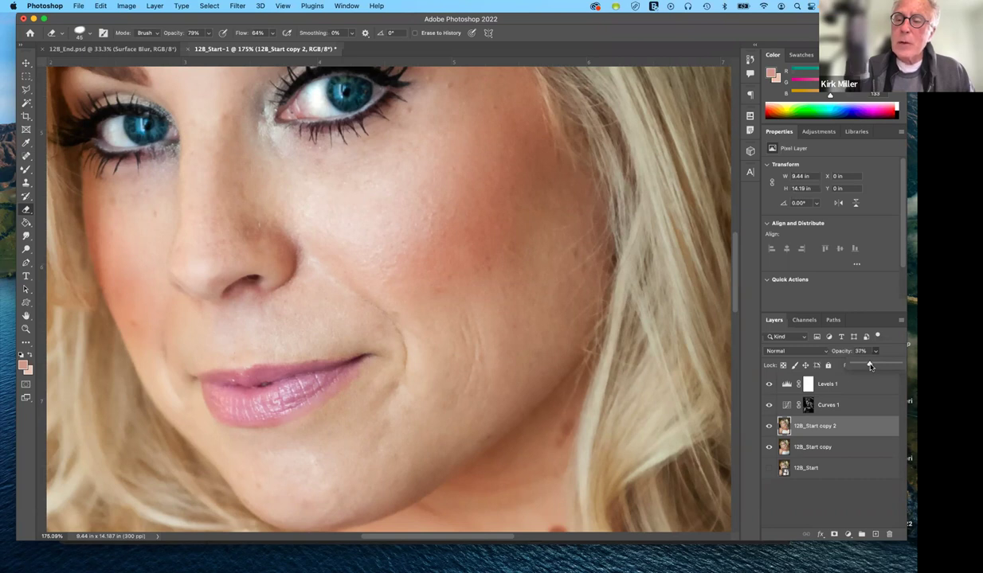
{"action": "left_click_drag", "start_coordinate": [871, 367], "coordinate": [872, 366]}
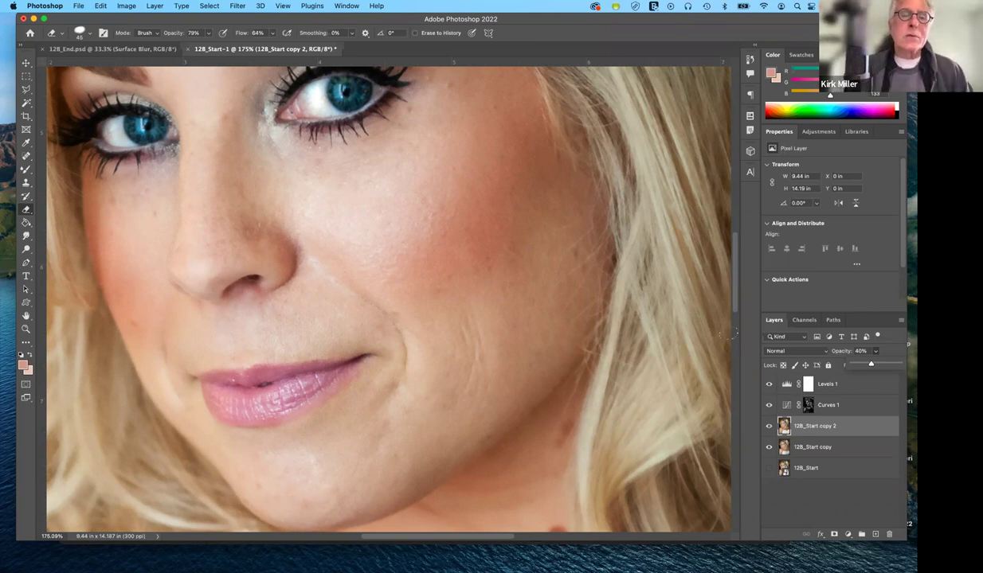
Step: Examine the blended skin smoothing across the bride's face, hair, shoulders and dress at several magnifications
{"action": "key", "text": "ctrl+z"}
{"action": "scroll", "coordinate": [728, 334], "scroll_direction": "down", "scroll_amount": 3}
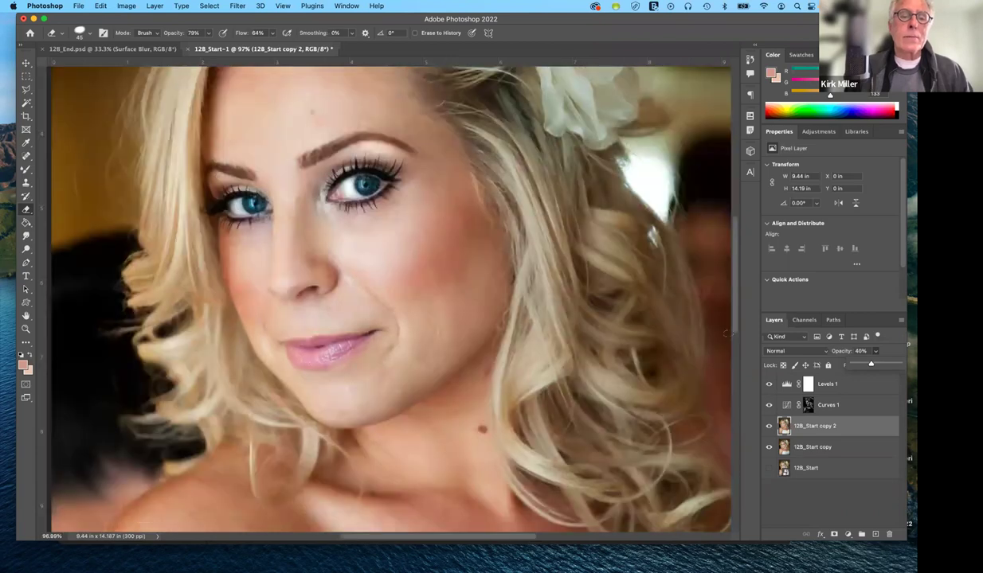
{"action": "scroll", "coordinate": [728, 335], "scroll_direction": "up", "scroll_amount": 3}
{"action": "scroll", "coordinate": [726, 337], "scroll_direction": "down", "scroll_amount": 2}
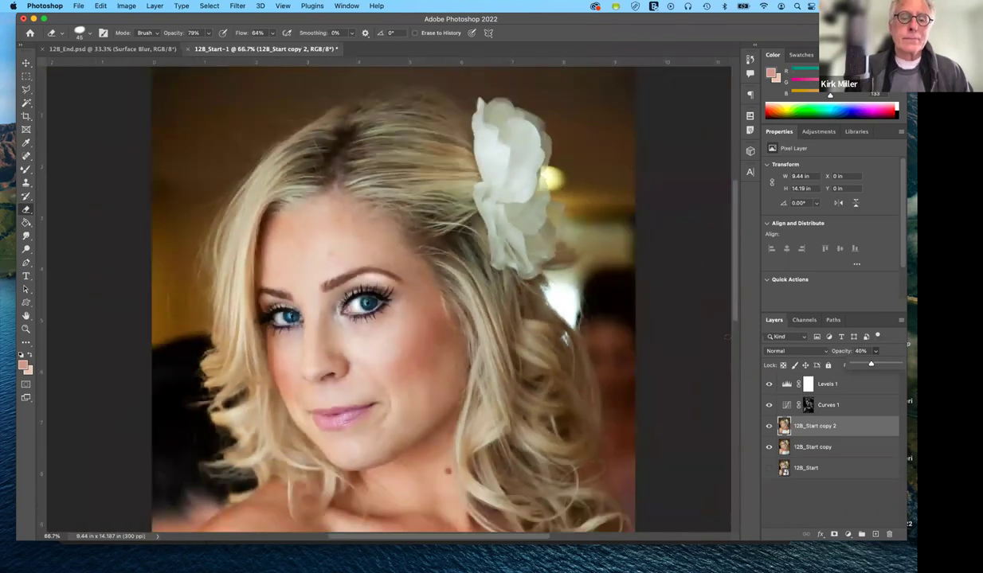
{"action": "scroll", "coordinate": [726, 337], "scroll_direction": "down", "scroll_amount": 3}
{"action": "scroll", "coordinate": [727, 339], "scroll_direction": "down", "scroll_amount": 1}
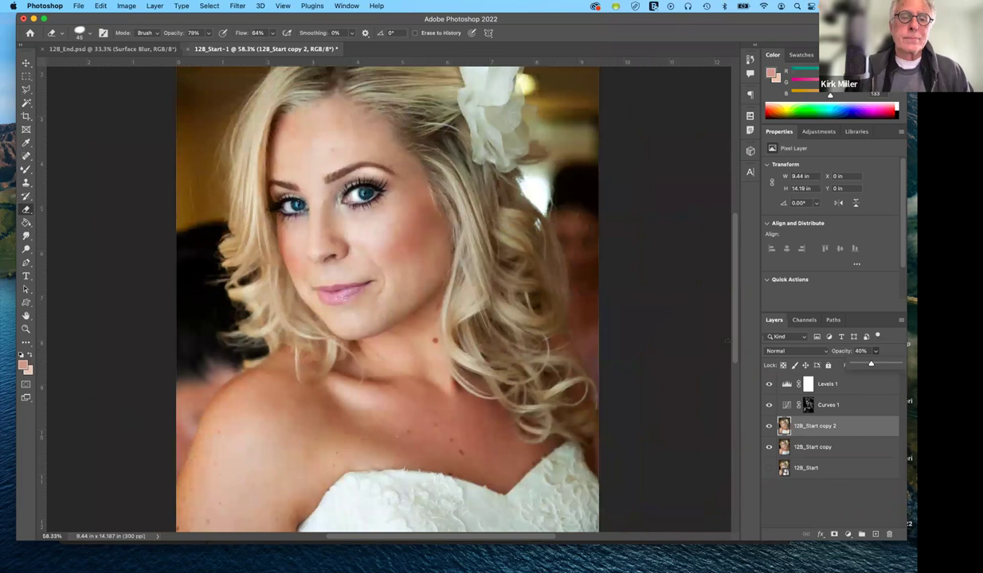
{"action": "scroll", "coordinate": [726, 340], "scroll_direction": "down", "scroll_amount": 1}
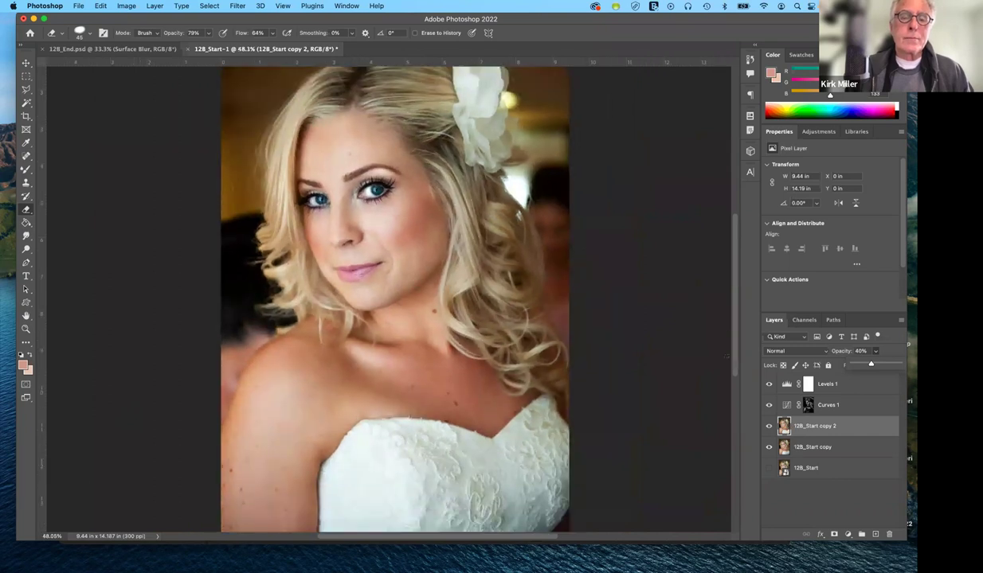
{"action": "scroll", "coordinate": [725, 360], "scroll_direction": "up", "scroll_amount": 1}
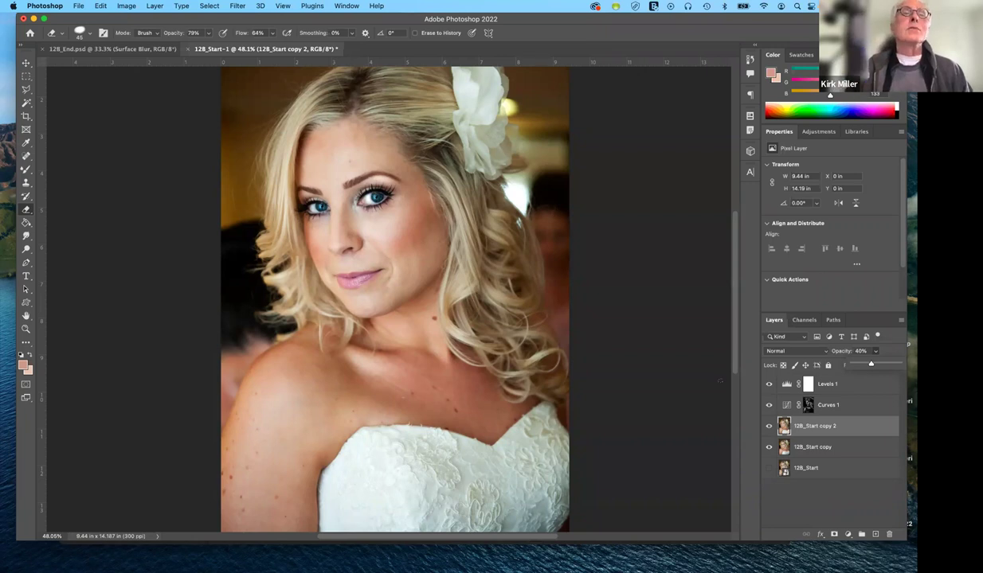
{"action": "key", "text": "super+z"}
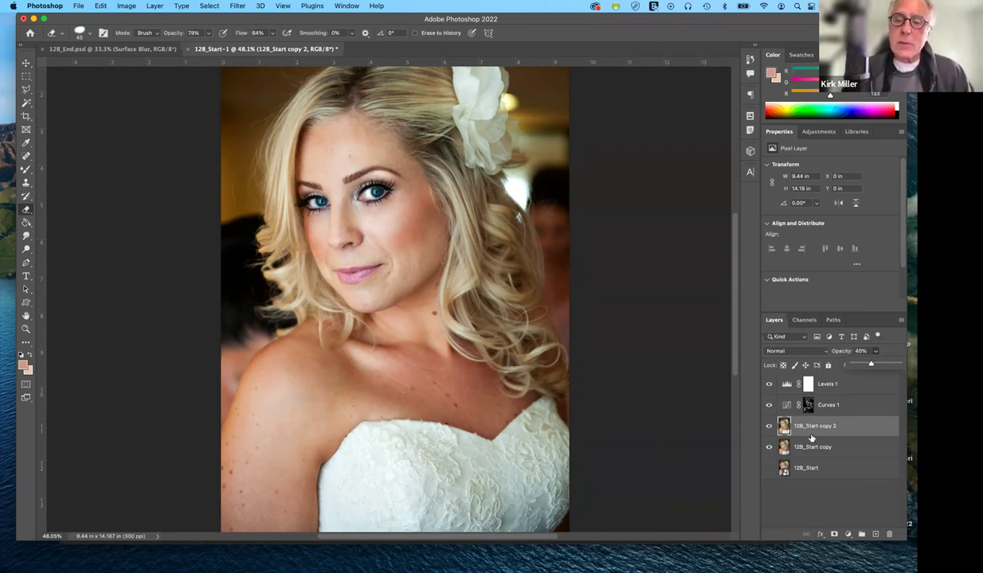
Step: On the 12B_Start copy layer, remove the small blemish on the bride's forehead with the content-aware Spot Healing Brush
{"action": "left_click", "coordinate": [785, 448]}
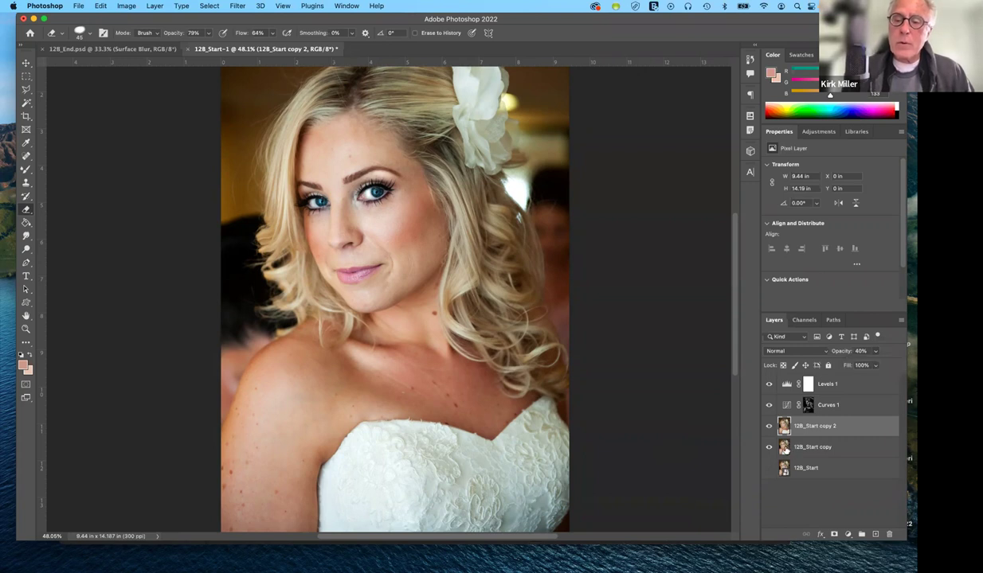
{"action": "left_click", "coordinate": [785, 447]}
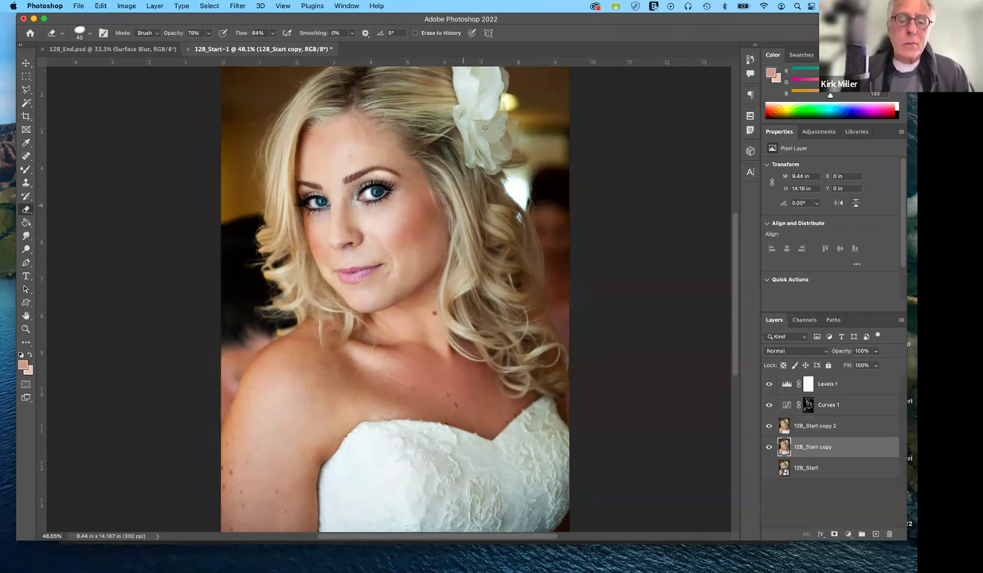
{"action": "key", "text": "super+plus"}
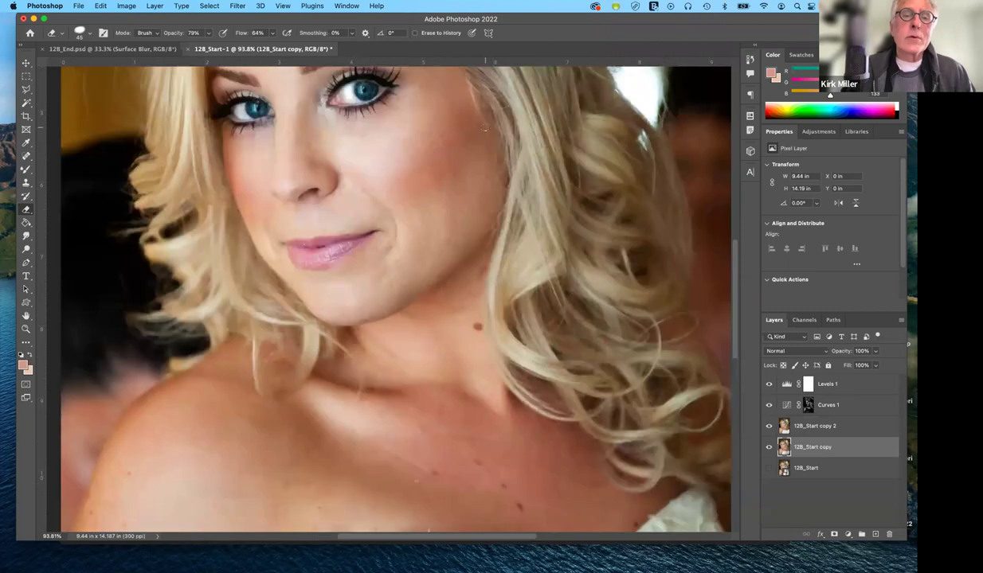
{"action": "scroll", "coordinate": [485, 129], "scroll_direction": "up", "scroll_amount": 2}
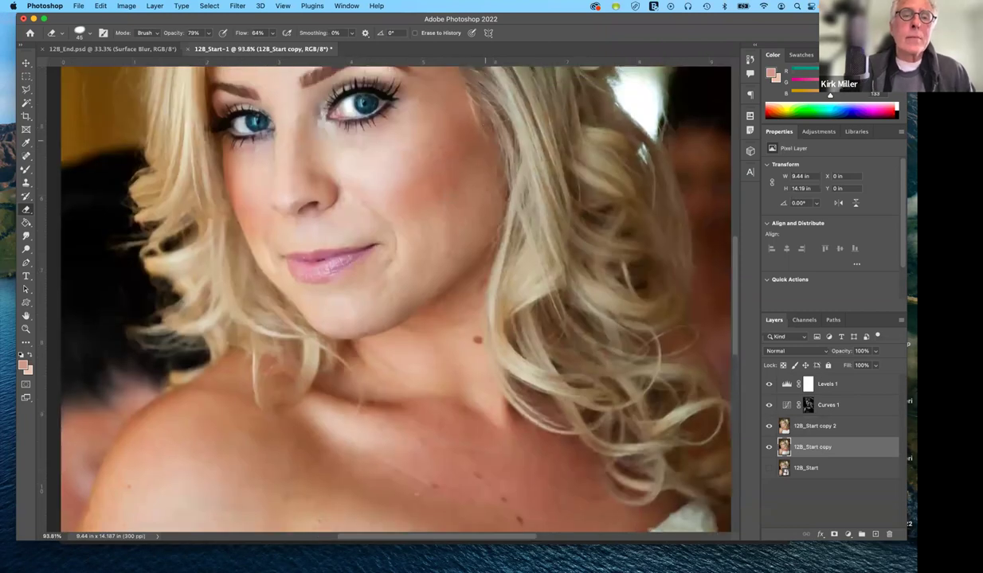
{"action": "scroll", "coordinate": [360, 88], "scroll_direction": "up", "scroll_amount": 5}
{"action": "scroll", "coordinate": [360, 88], "scroll_direction": "left", "scroll_amount": 2}
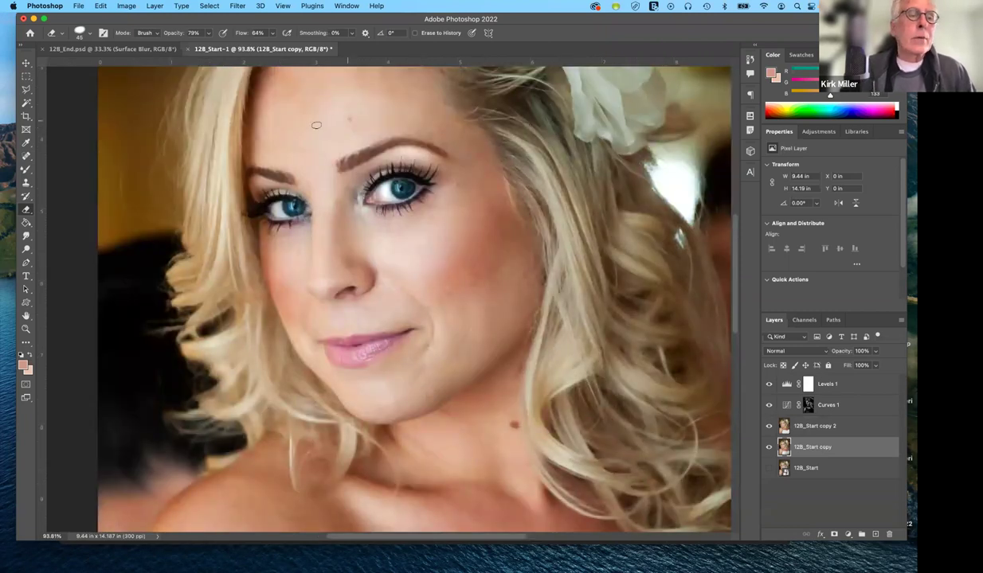
{"action": "left_click", "coordinate": [27, 156]}
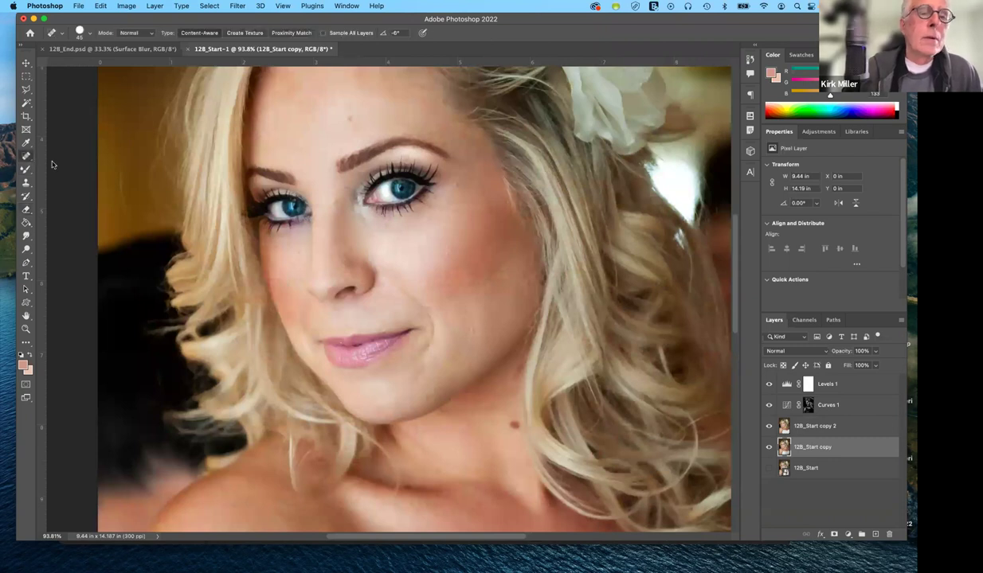
{"action": "left_click", "coordinate": [336, 114]}
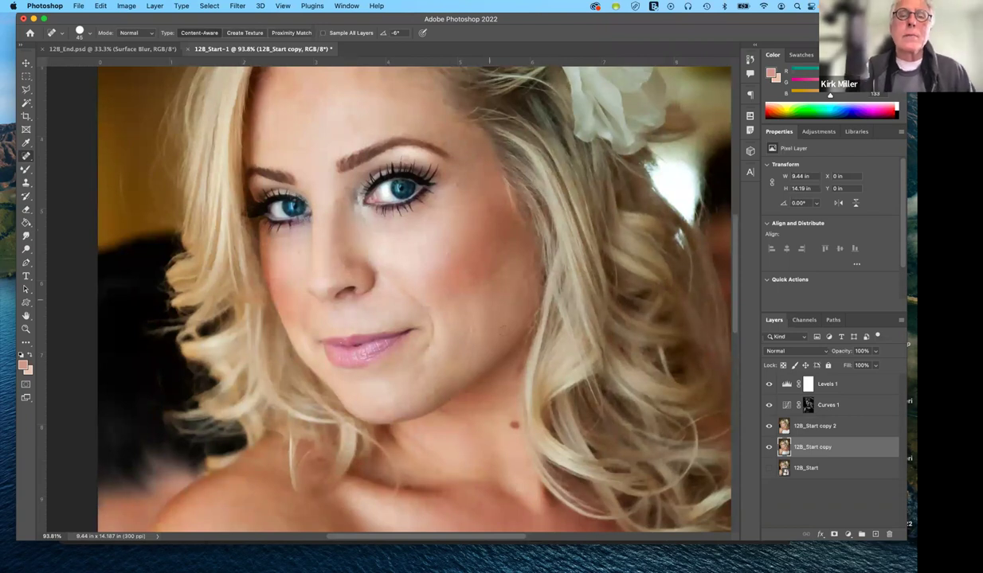
Step: Activate the 12B_Start copy 2 layer, check the healed skin across the wider portrait, and select the original 12B_Start layer
{"action": "left_click", "coordinate": [806, 428]}
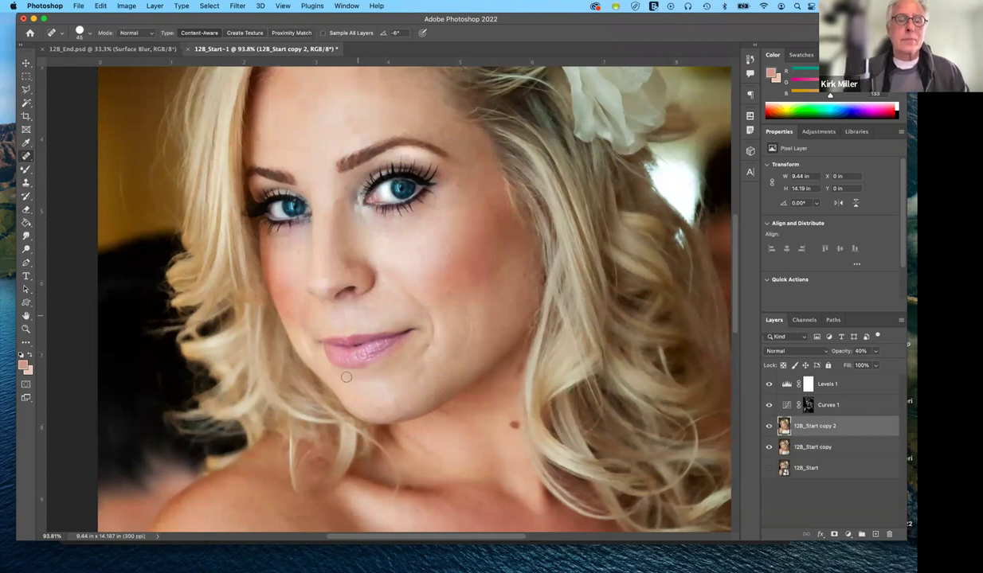
{"action": "key", "text": "super+plus"}
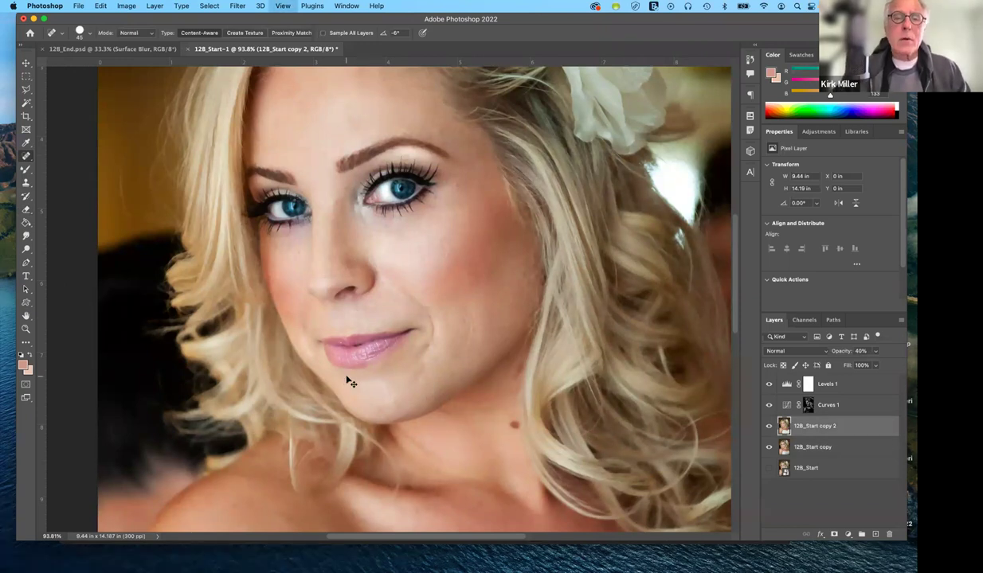
{"action": "key", "text": "super+z"}
{"action": "key", "text": "super+minus"}
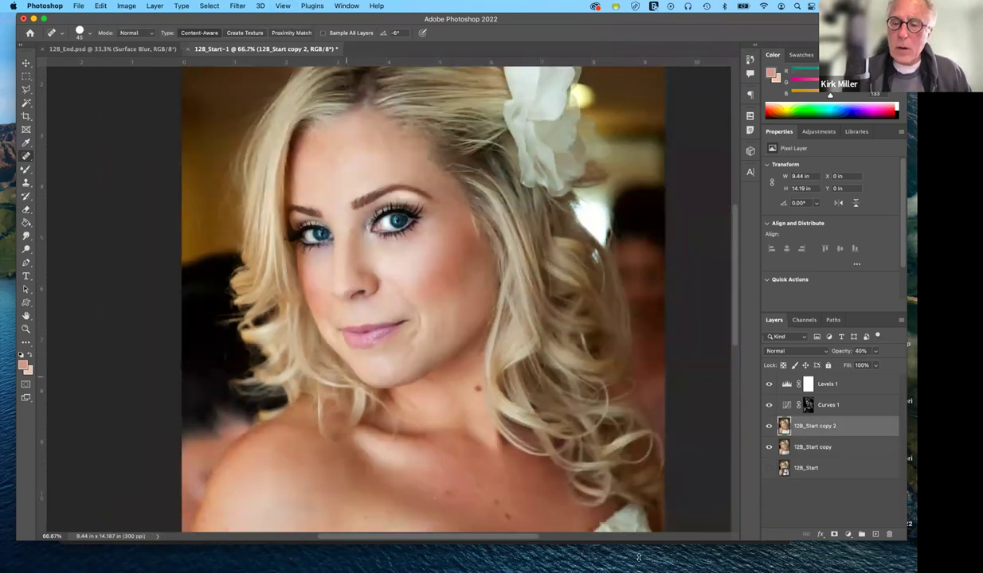
{"action": "left_click", "coordinate": [785, 474]}
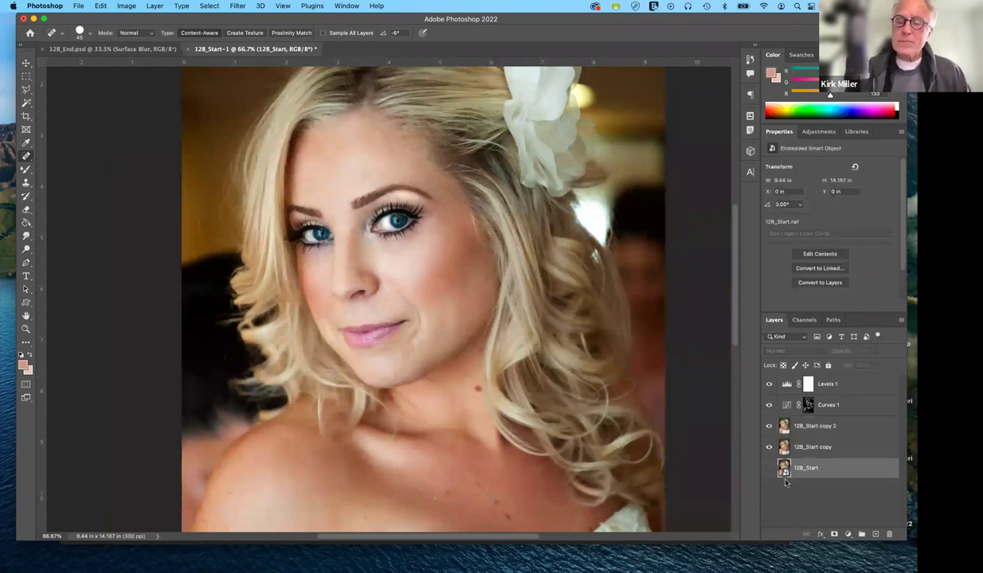